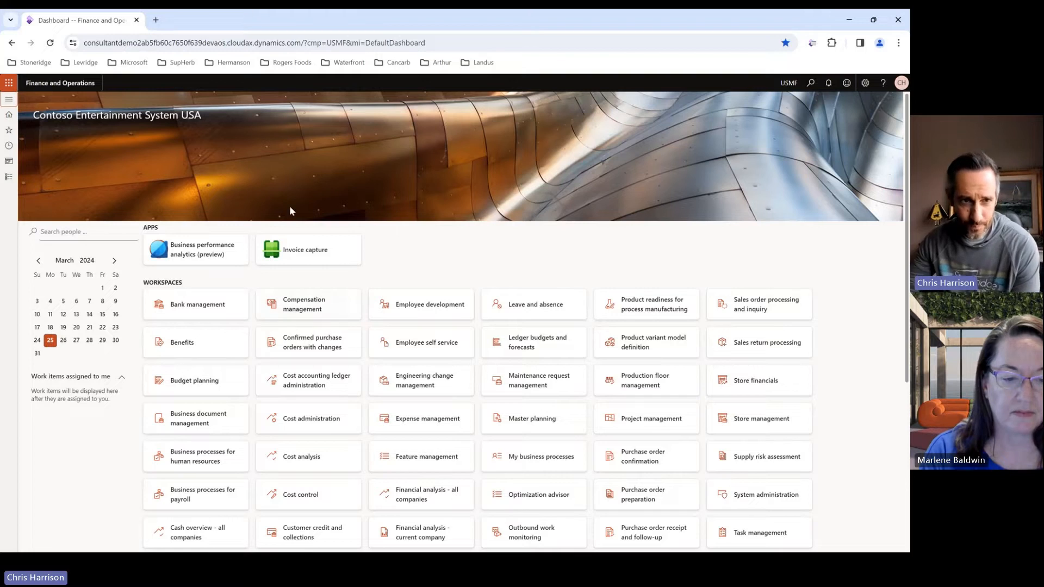
Open the Fault symptoms page from the fault setup of the Asset management module.
click(10, 179)
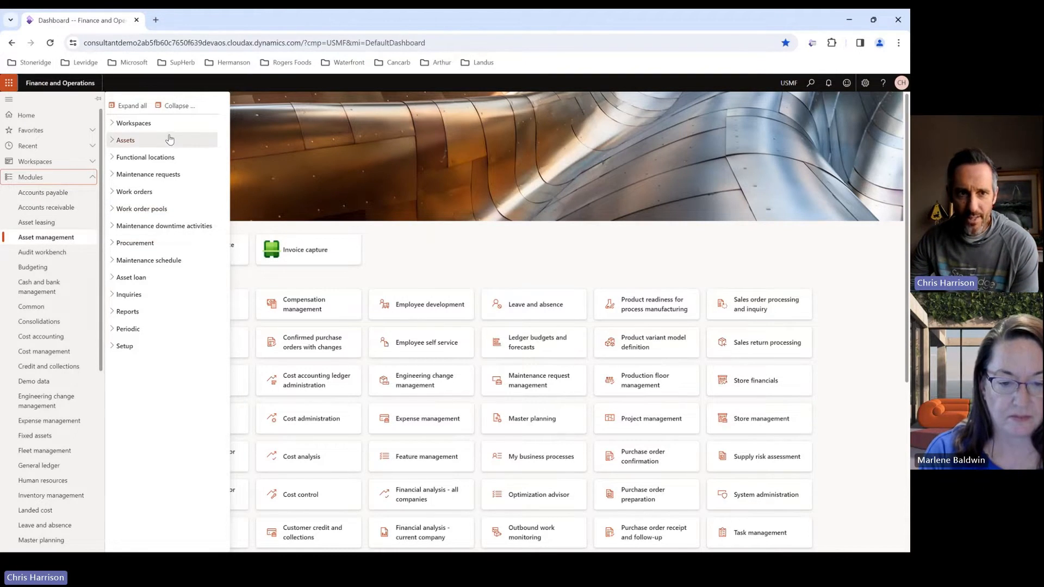
click(130, 345)
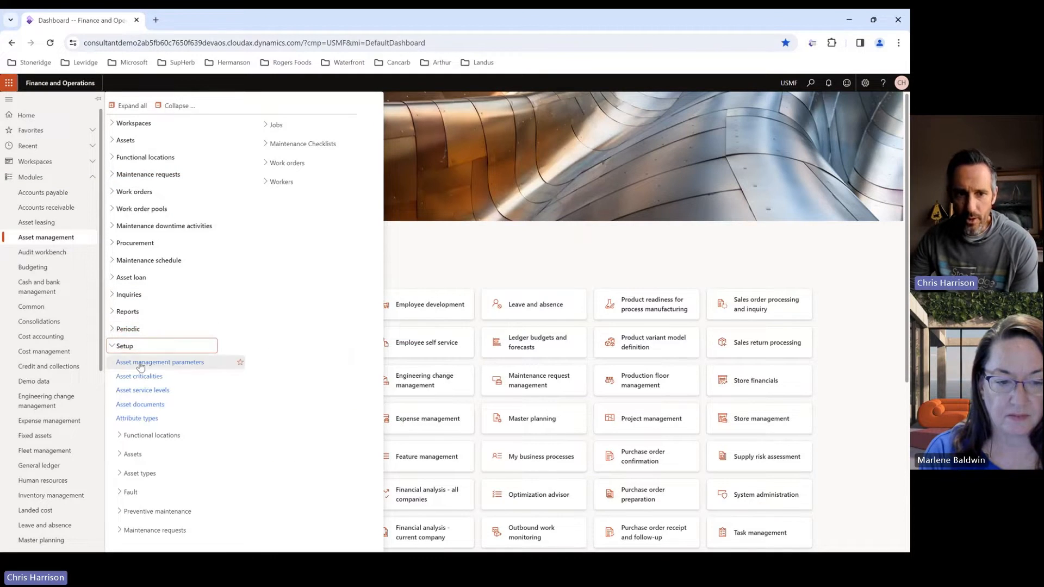
click(142, 493)
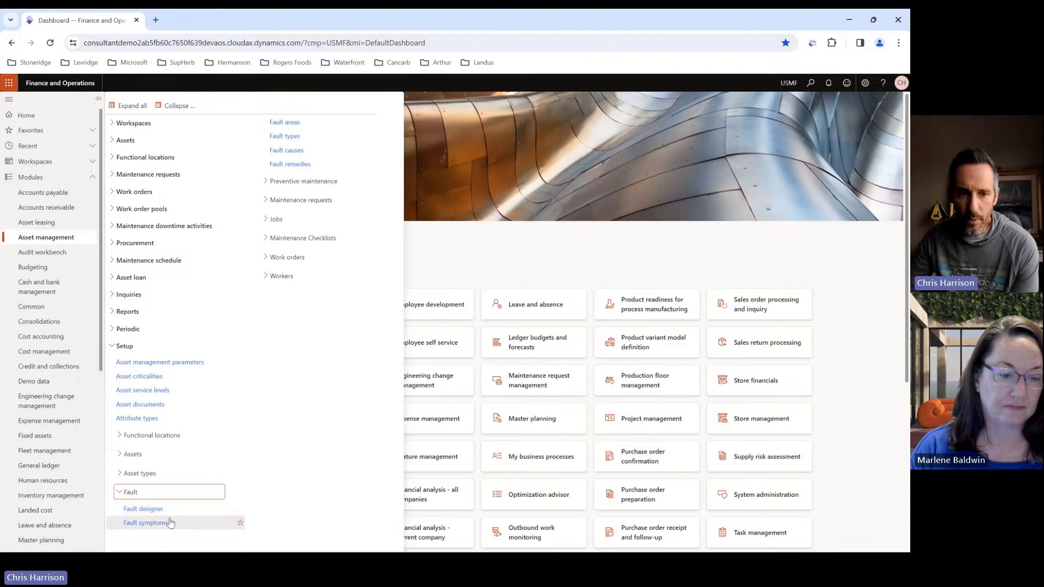
click(148, 528)
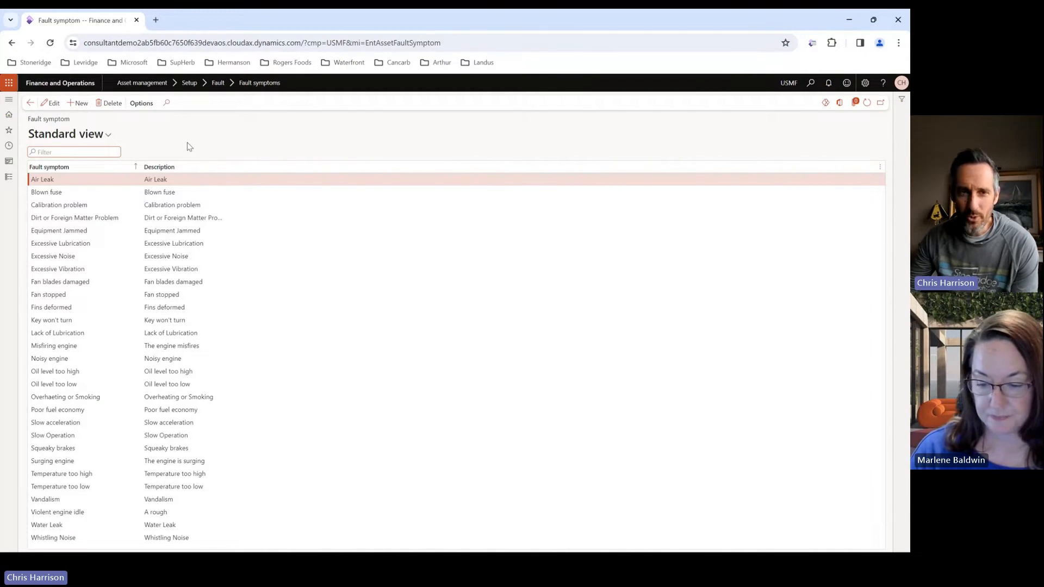
Add and save a new fault symptom "Shaky steering wheel" with the description "Shaky steering wheel".
click(77, 103)
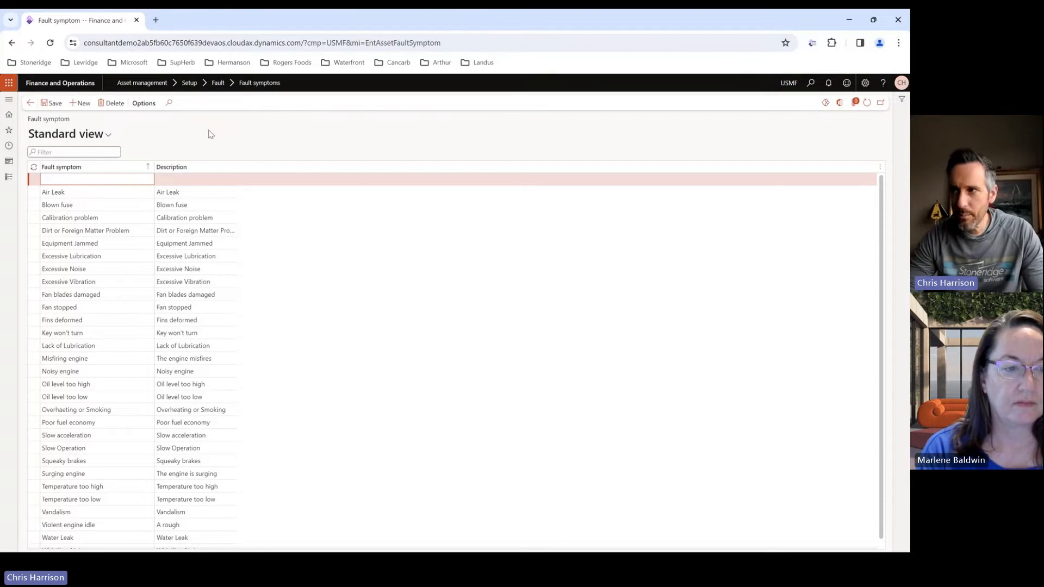
text(Shaky )
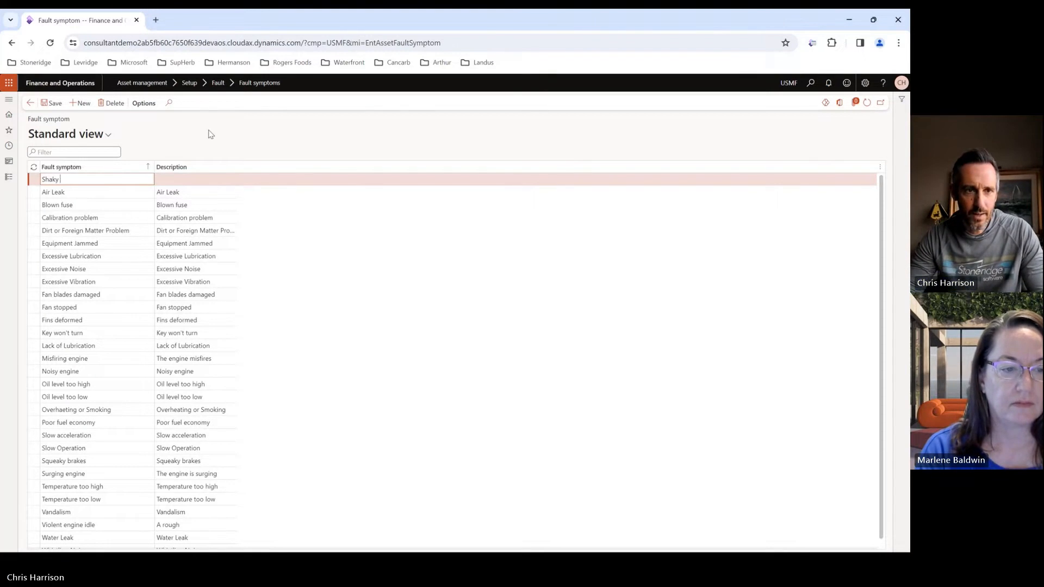
text(Steeri)
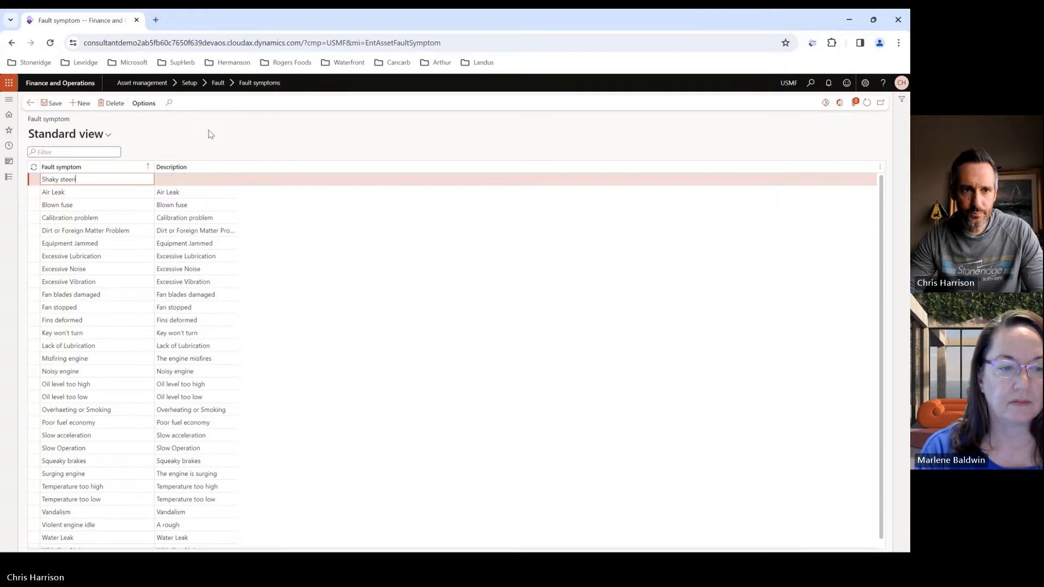
text(ng wheel)
key(Tab)
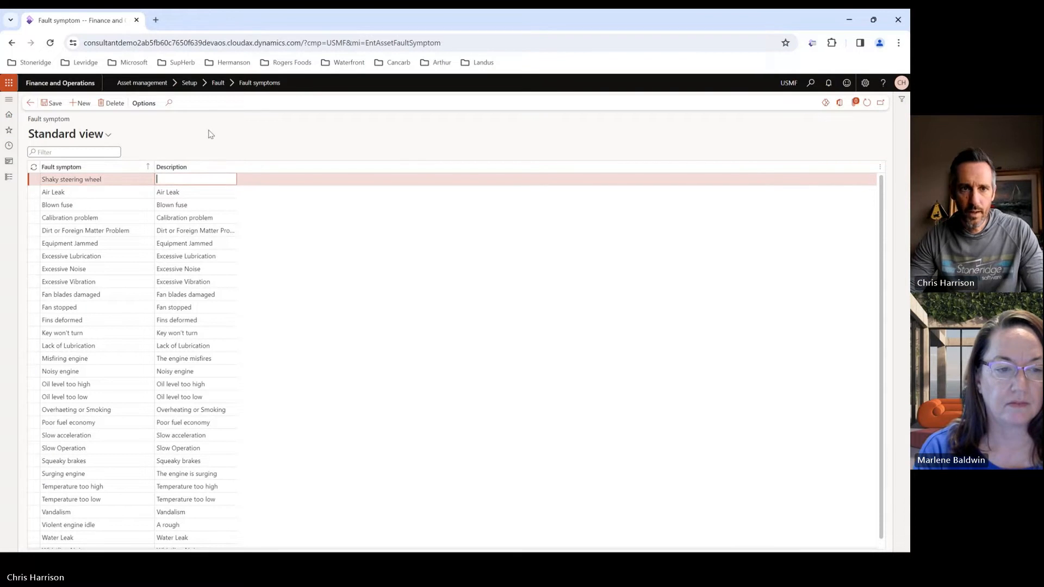
text(Sh)
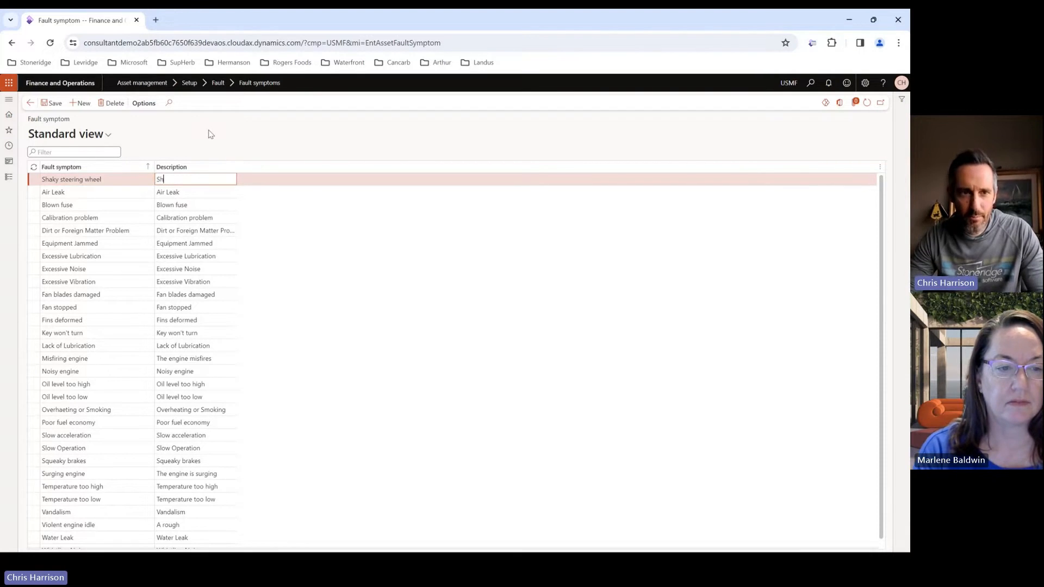
text(aky ste)
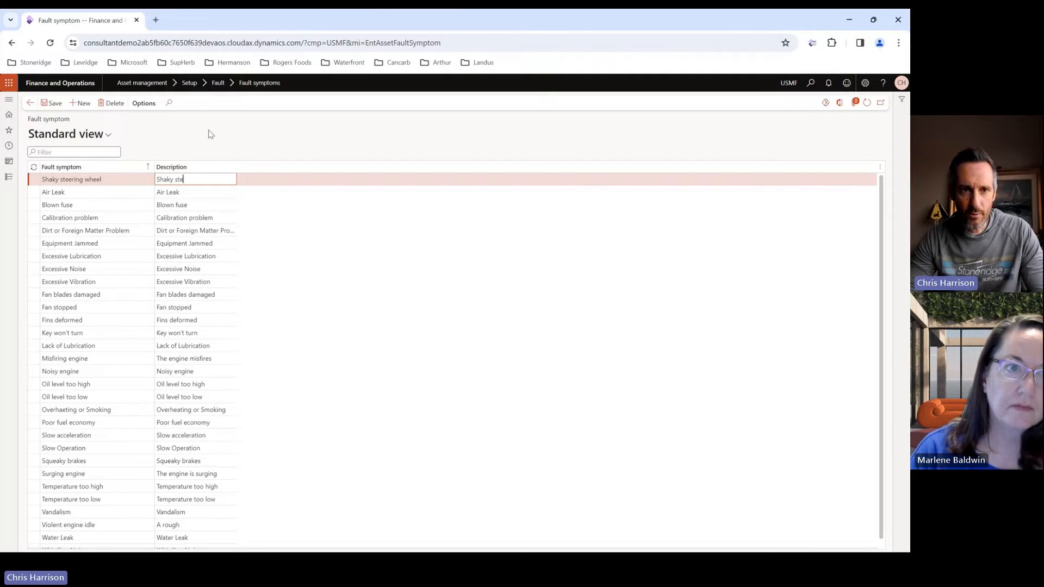
text(ering whee)
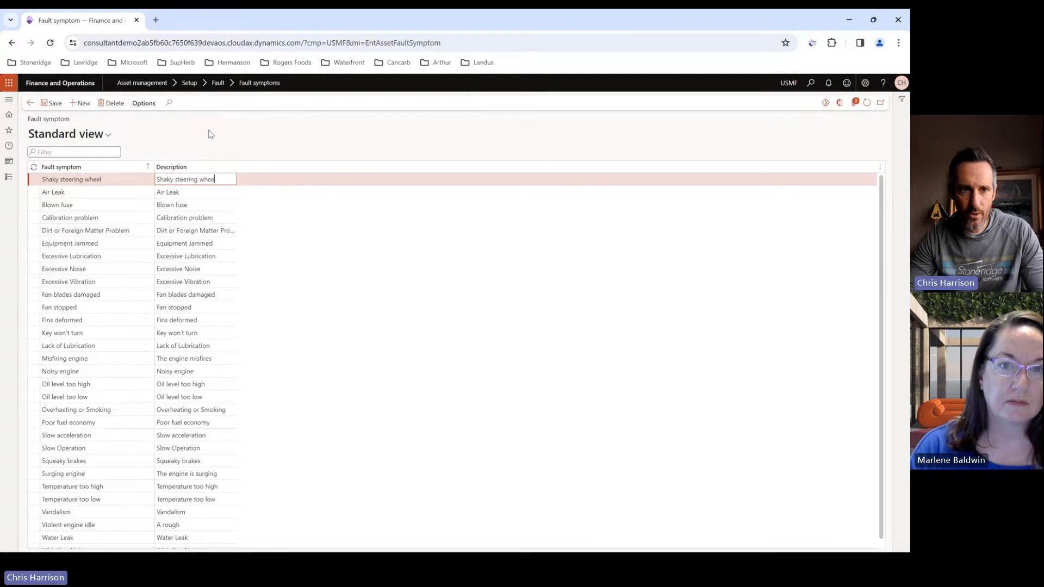
click(54, 103)
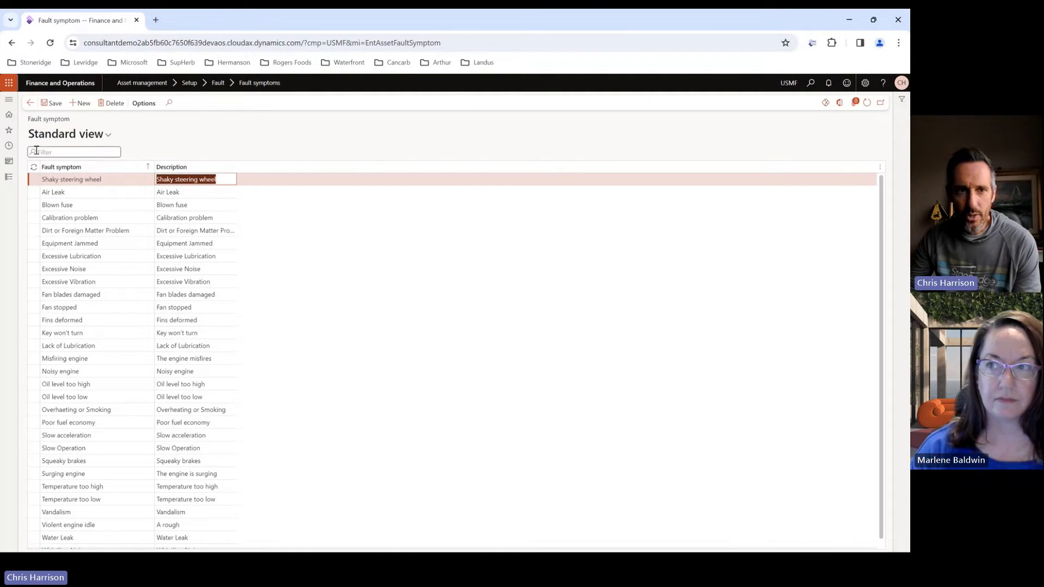
Add and save a new record "Internal" with the description "Internal" in the Asset management fault areas.
click(10, 177)
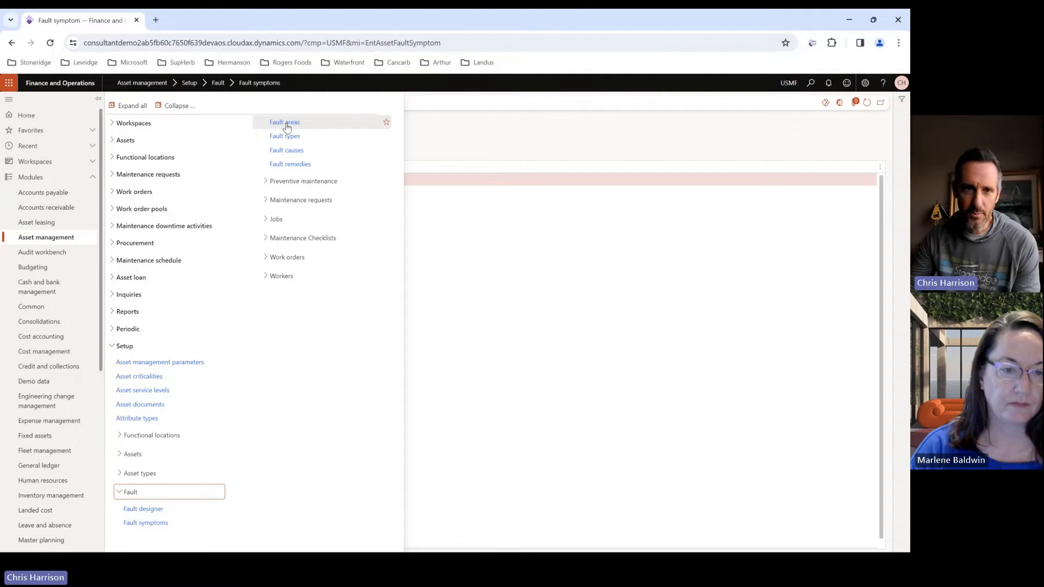
click(294, 123)
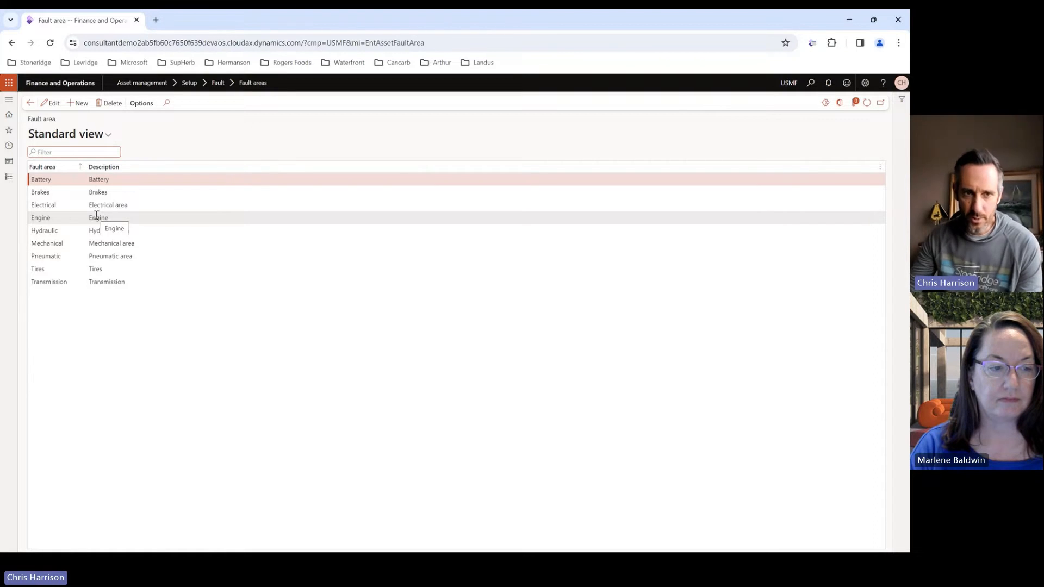
click(82, 104)
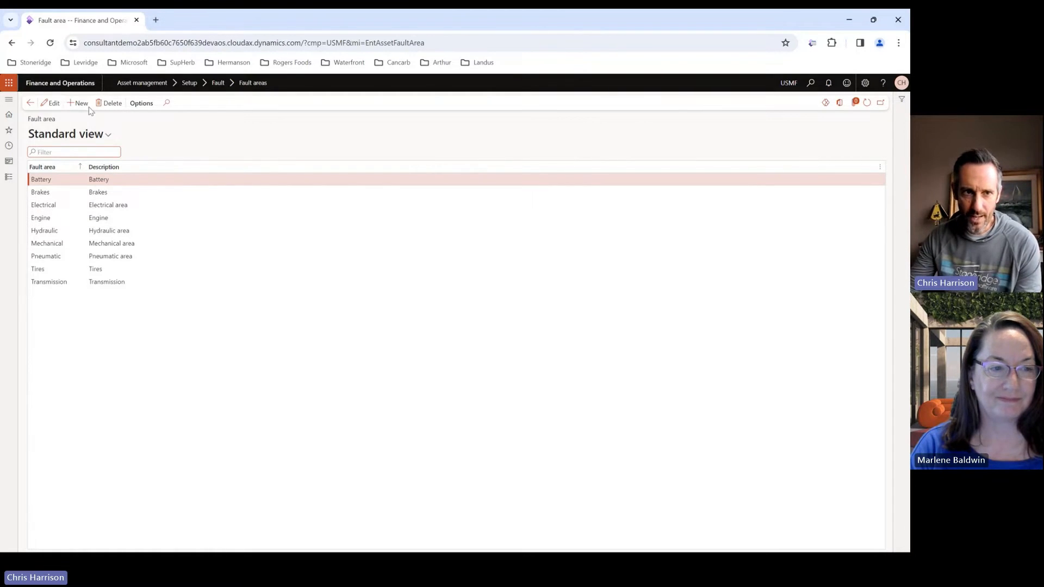
text(Internal)
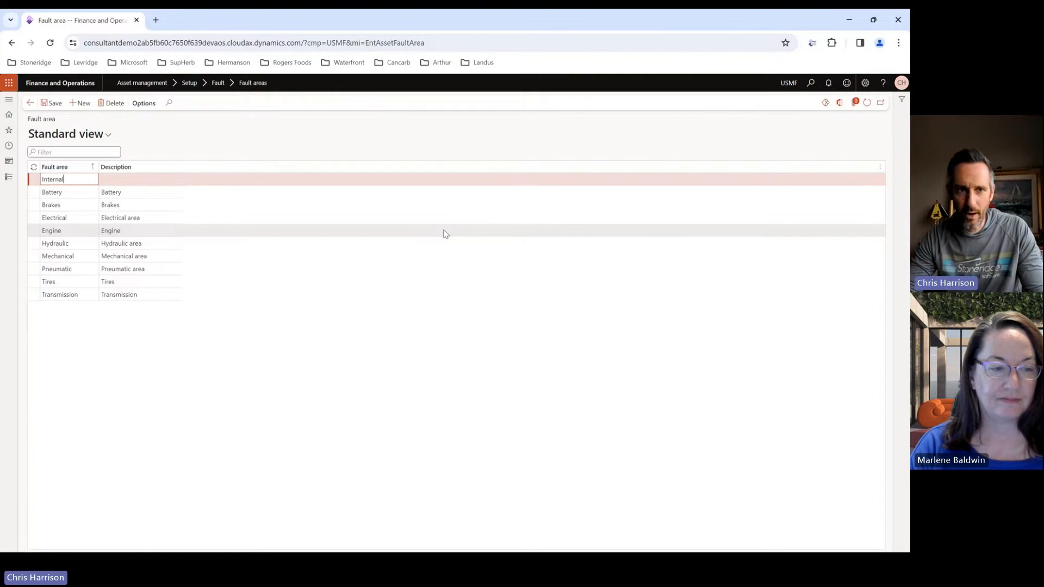
key(Tab)
text(Intern)
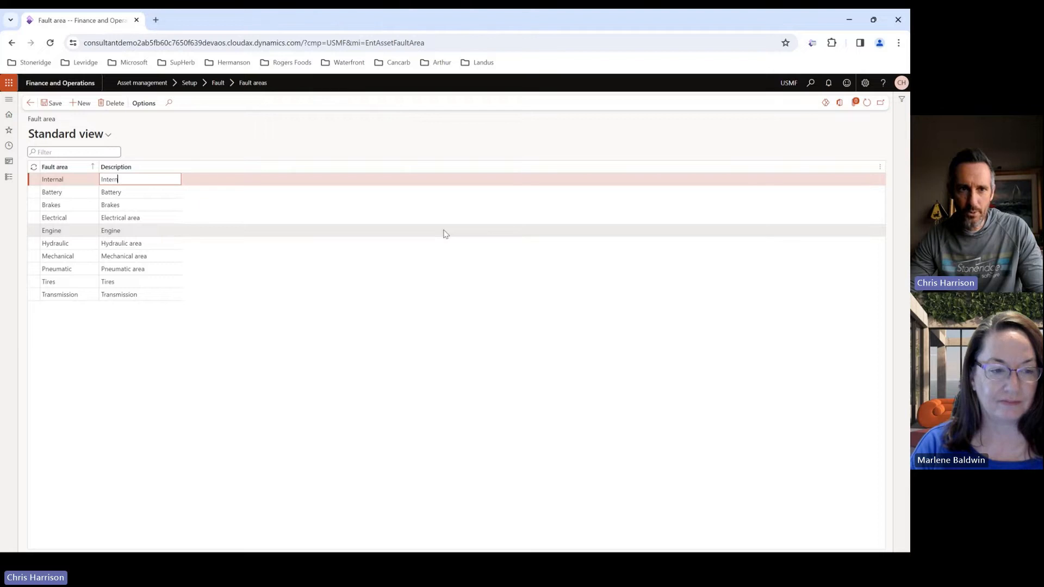
text(al)
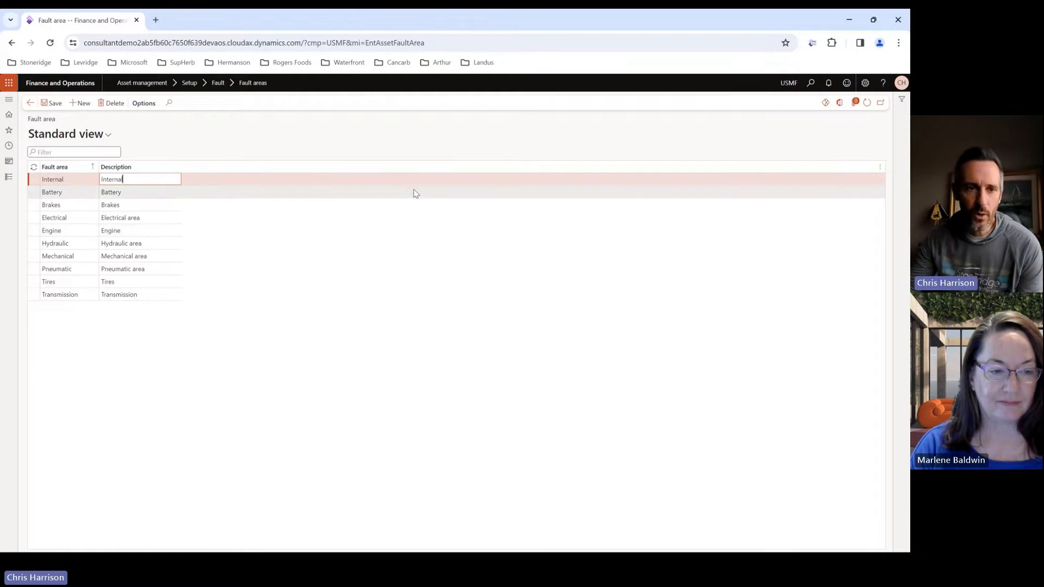
click(52, 103)
Add and save a new record "Steering Control" with the description "Steering Control" in the Asset management fault types.
click(10, 176)
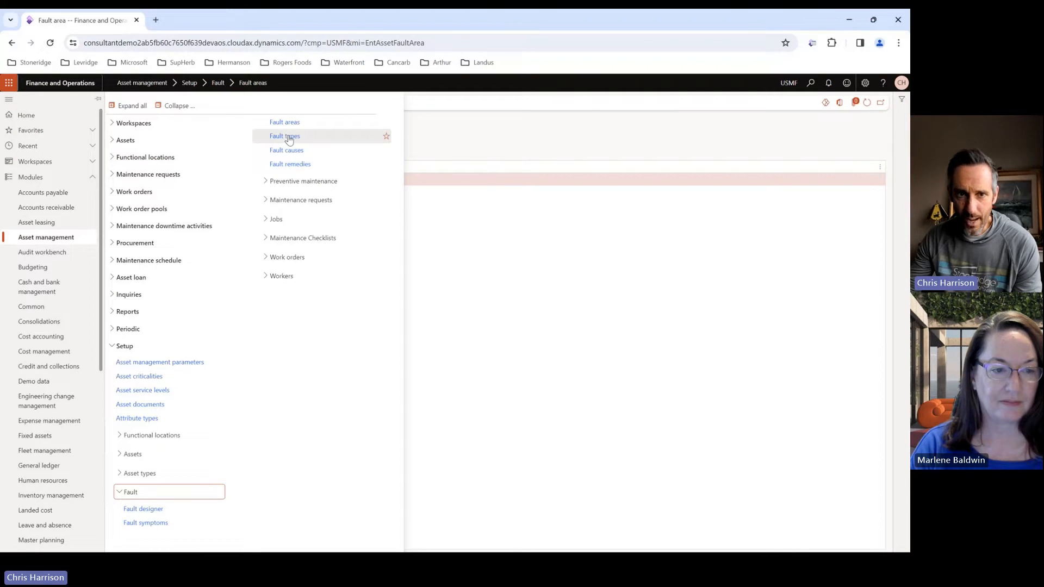
click(288, 137)
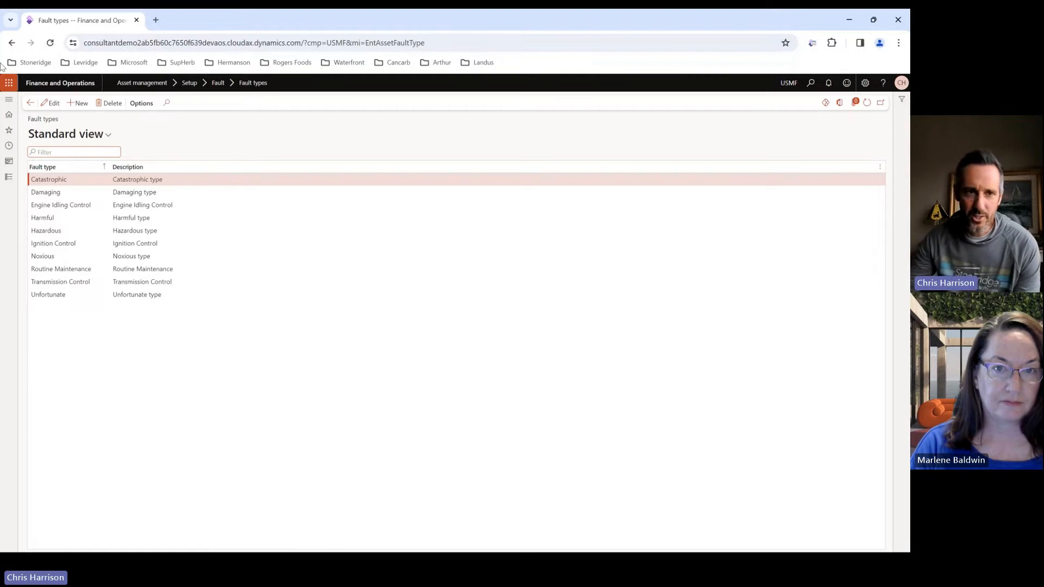
click(80, 104)
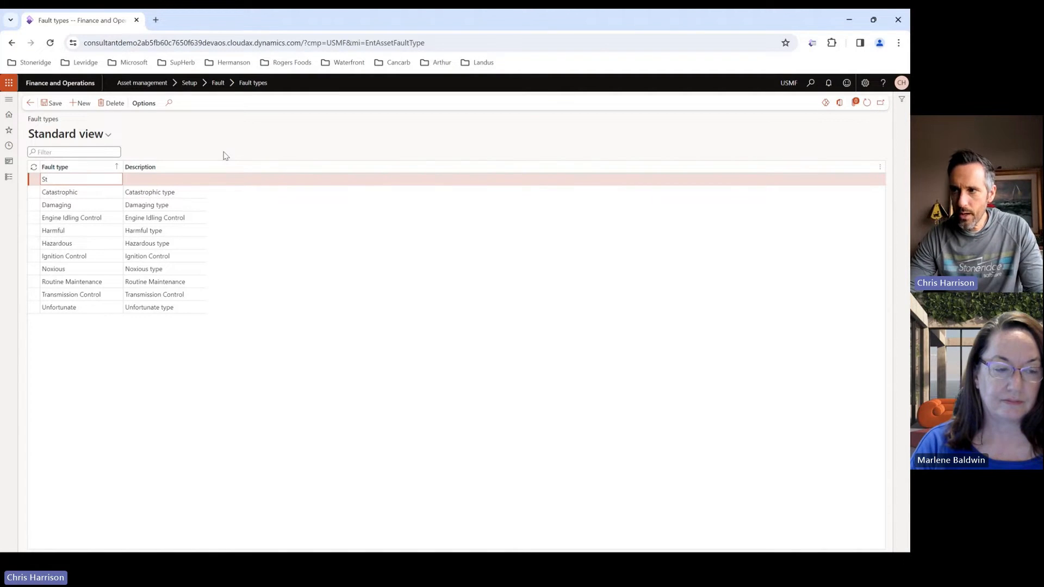
text(Steering)
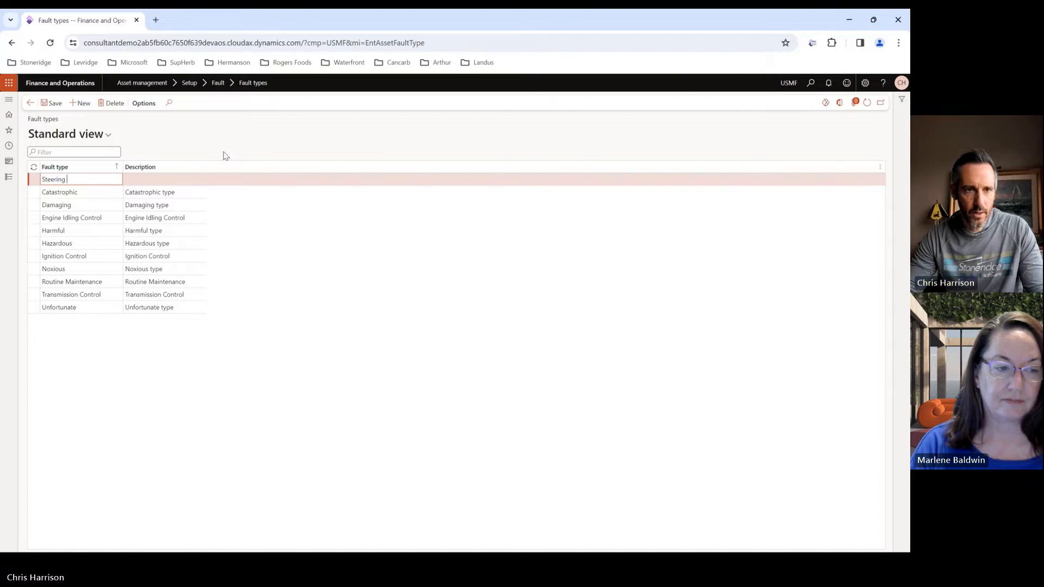
text( Control)
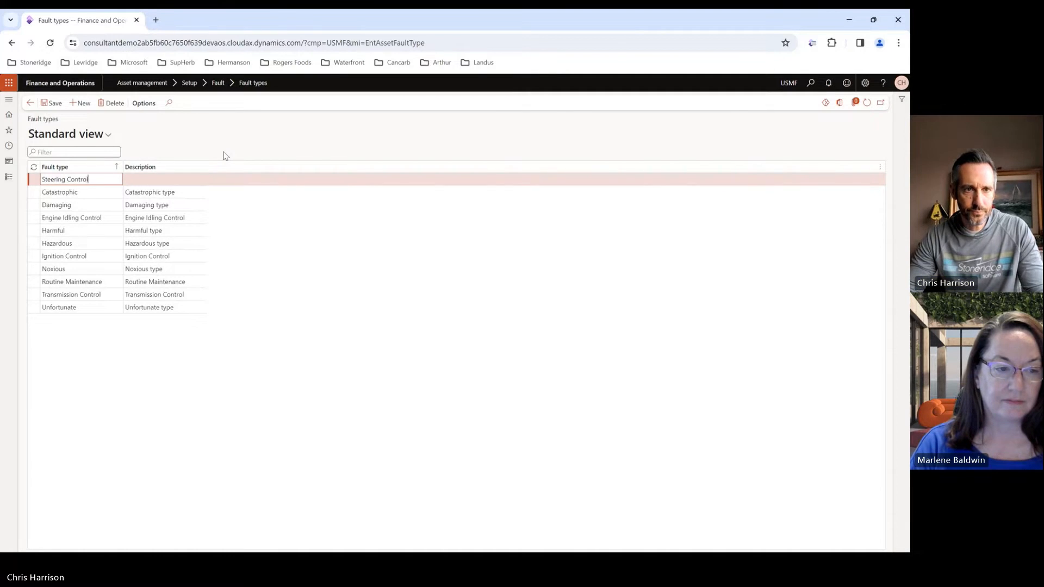
key(Tab)
text(Ste)
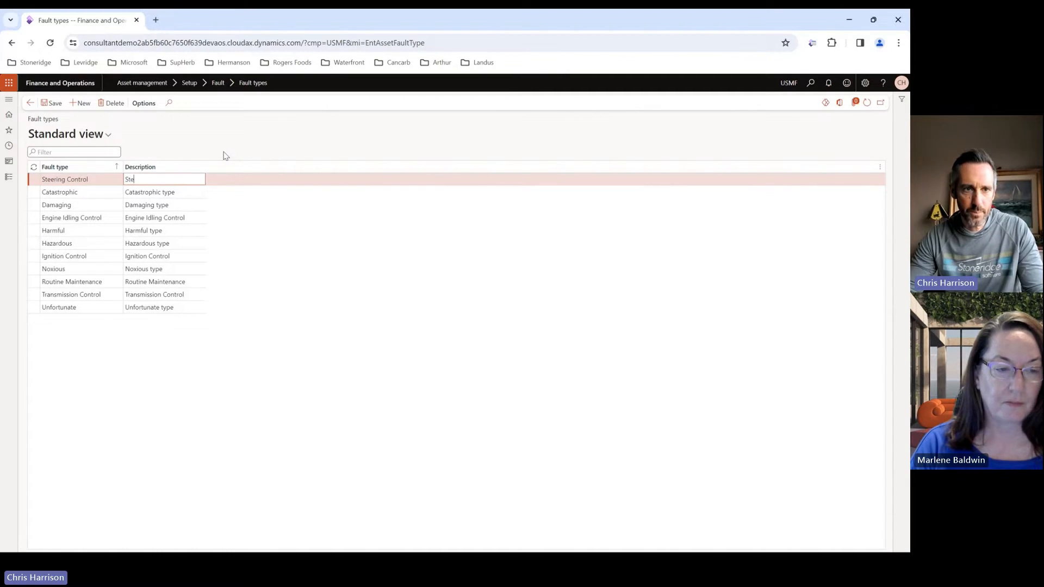
text(ering Conto)
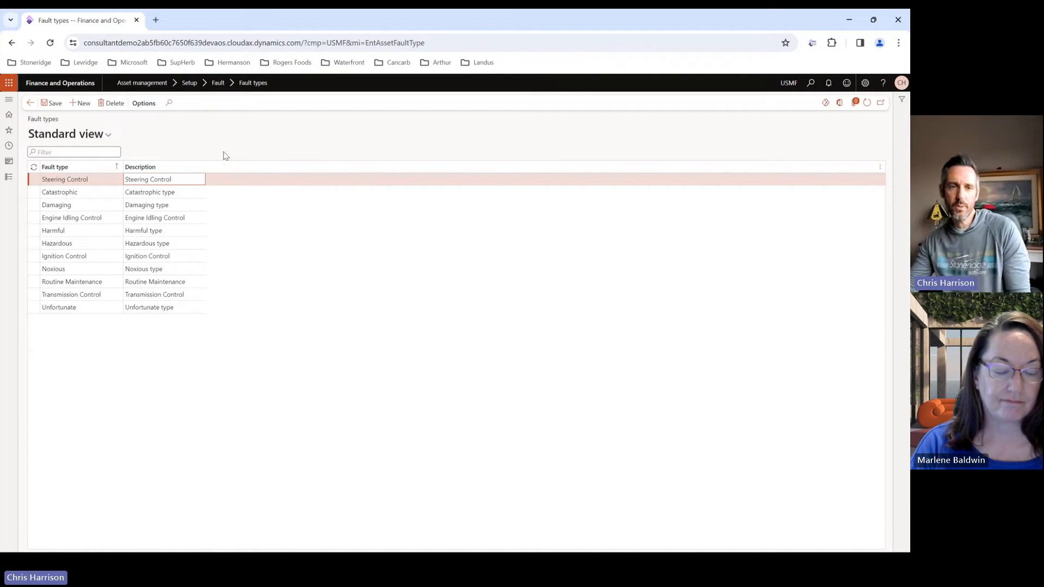
click(52, 103)
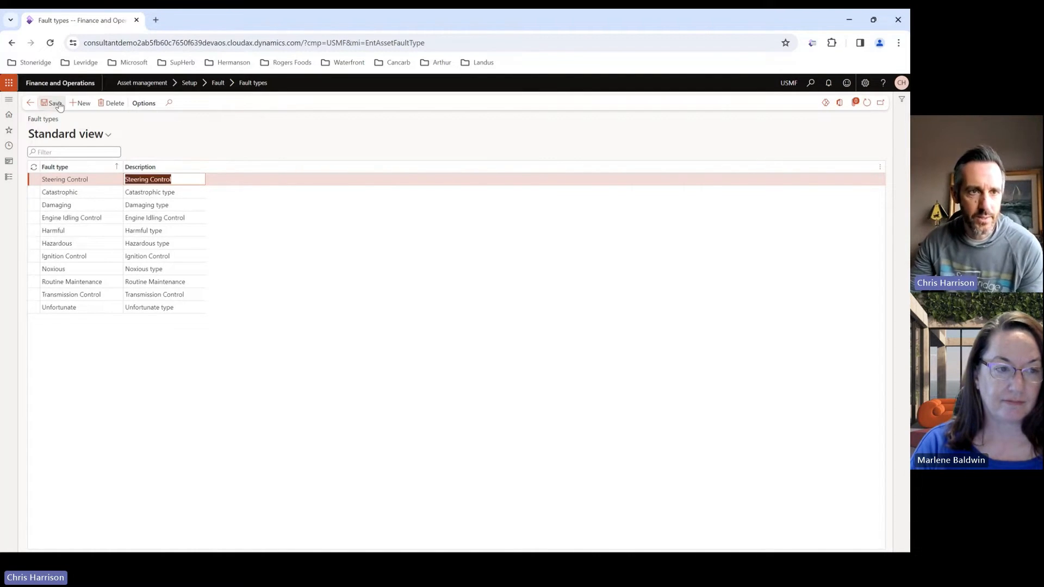
Add and save a new record "Wheel Alignment" with the description "Wheel Alignment" in the Asset management fault causes.
click(9, 177)
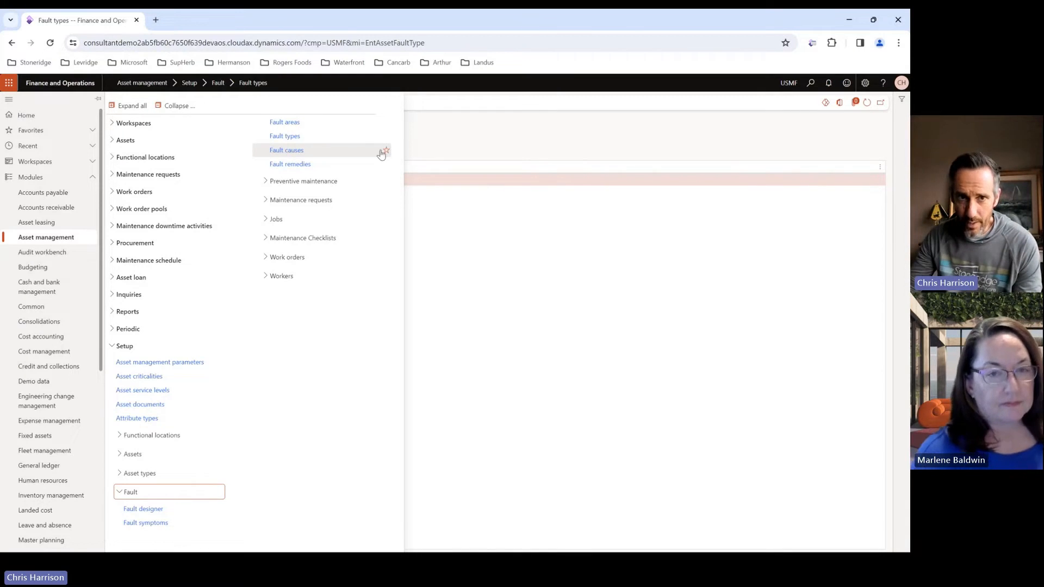
click(298, 154)
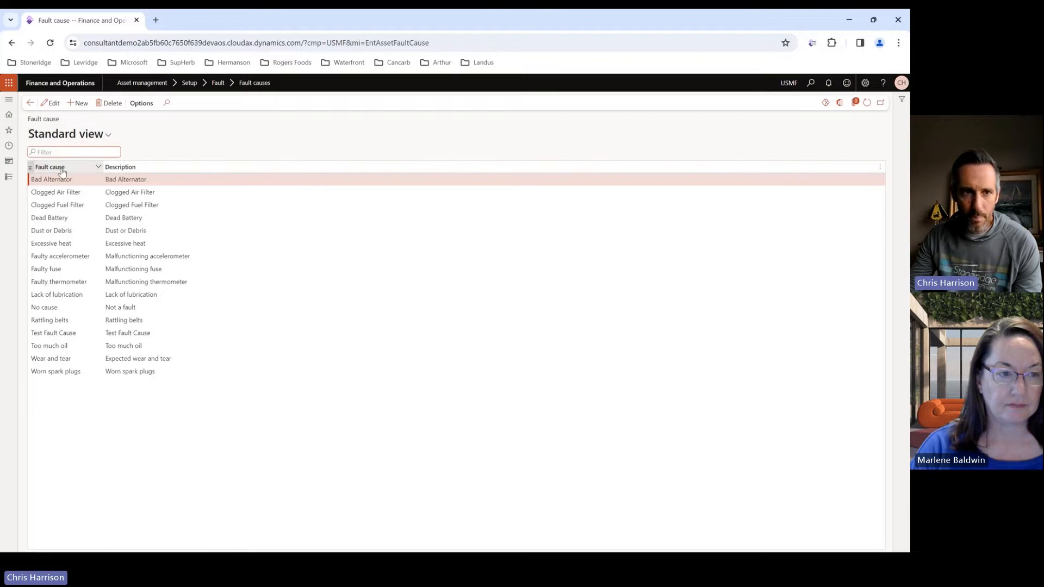
click(76, 181)
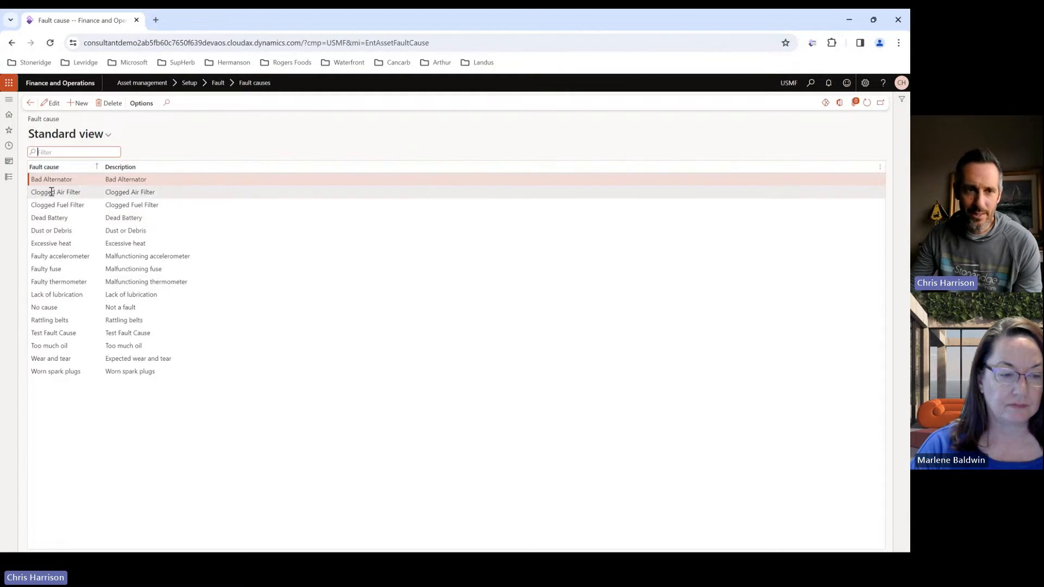
click(77, 103)
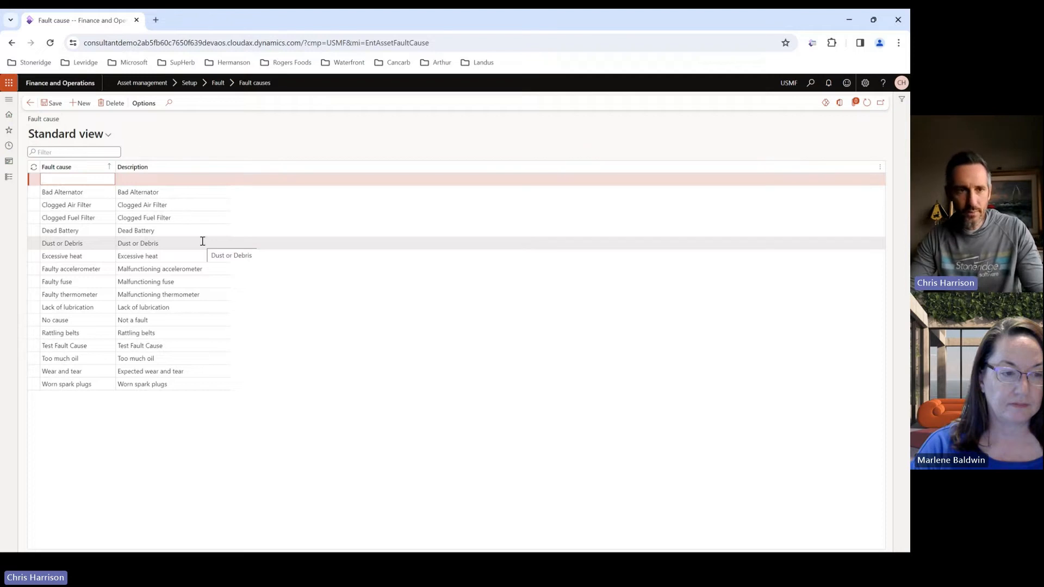
text(Wheel Alignmen)
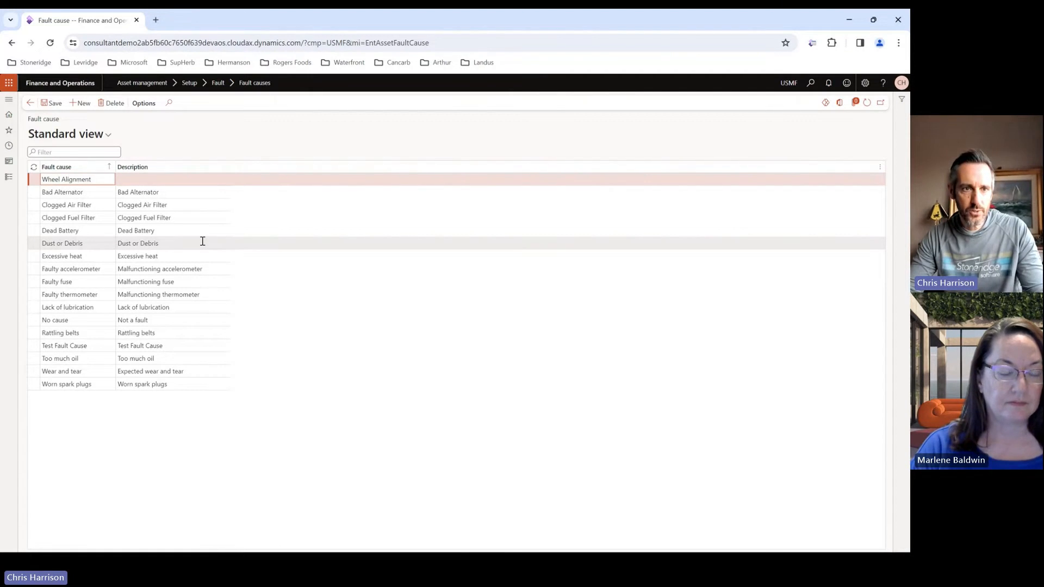
text(t)
key(Tab)
text(Wheel A)
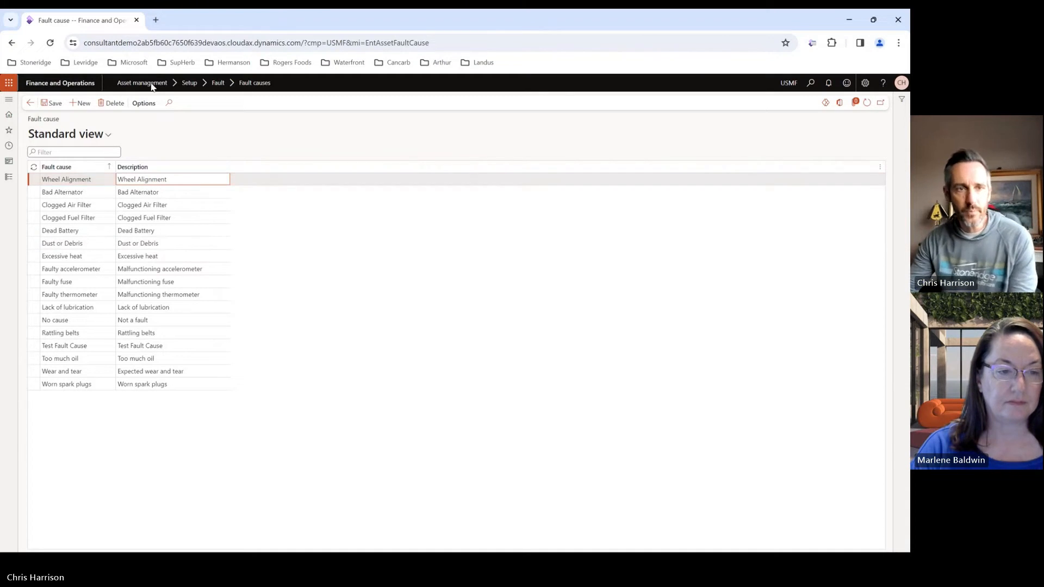
click(55, 103)
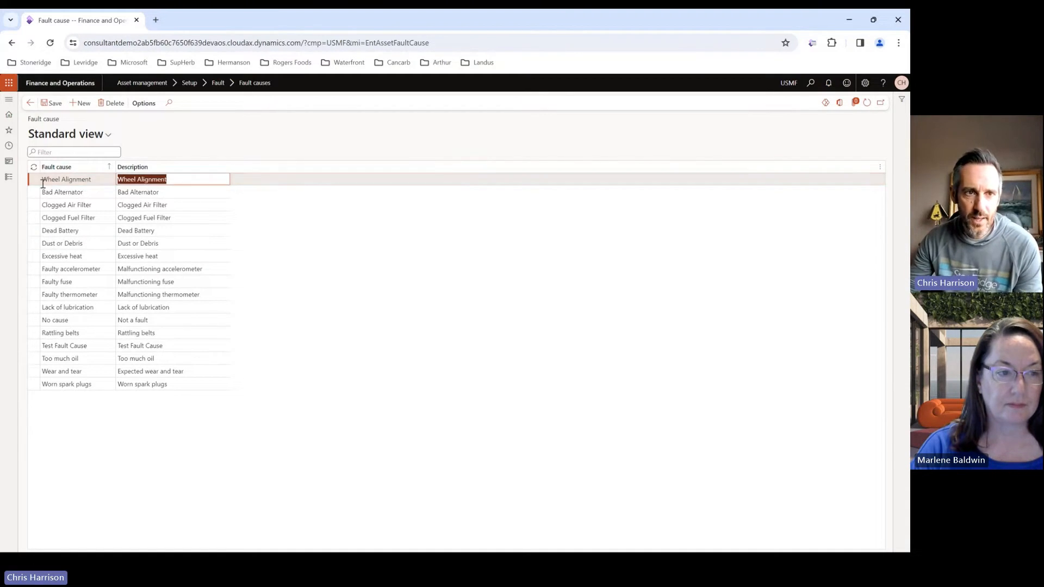
Open the Asset management fault remedies to review the existing records.
click(9, 176)
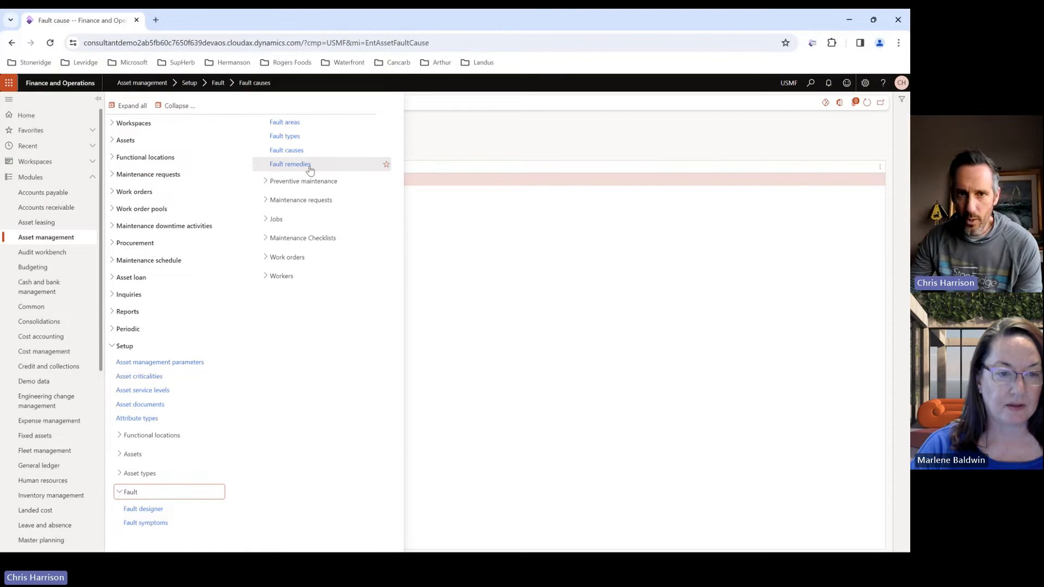
click(286, 166)
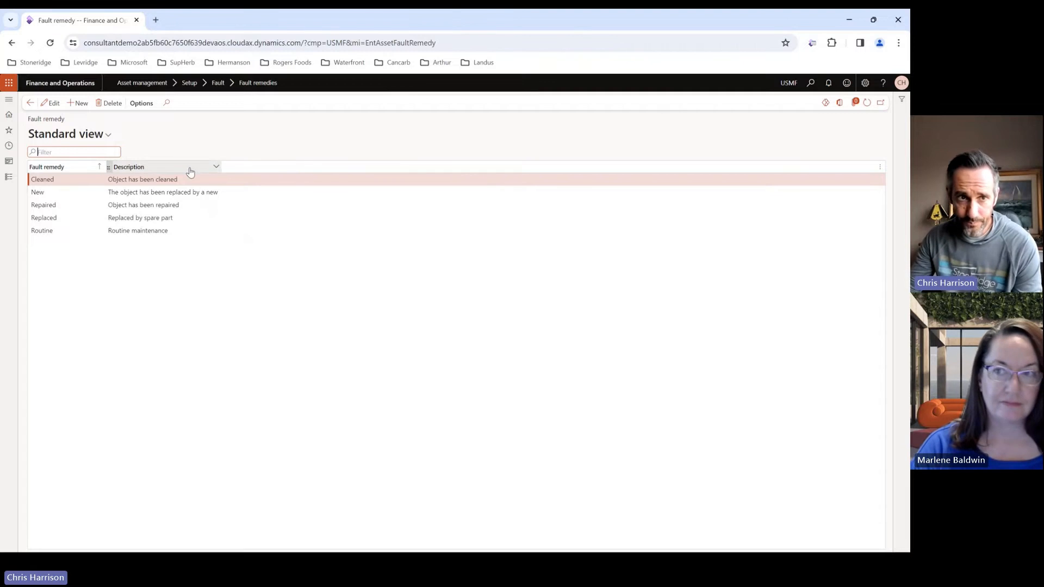
Open the Asset management Fault designer and select the Vehicle asset type.
click(15, 182)
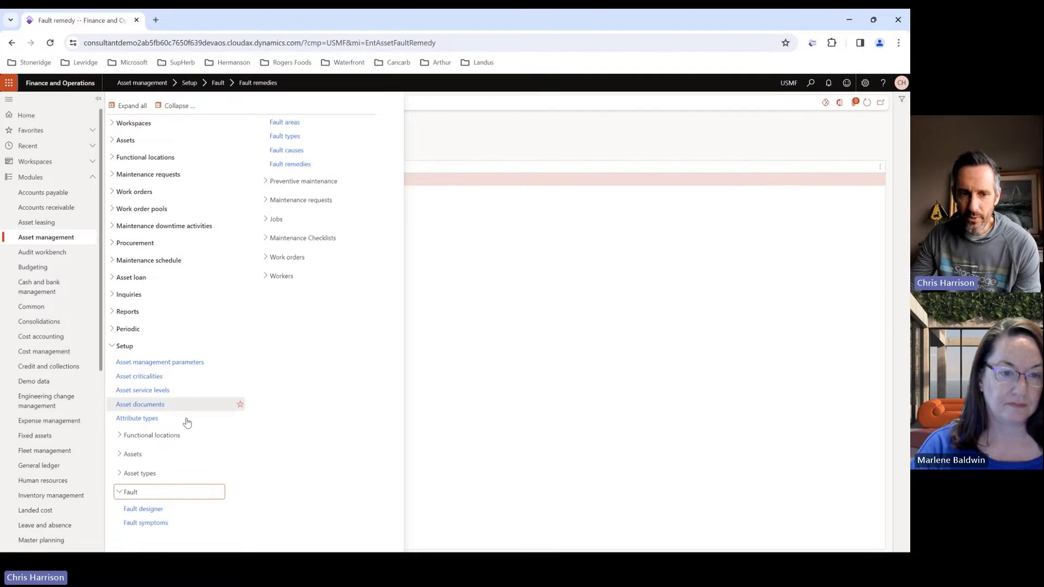
click(139, 509)
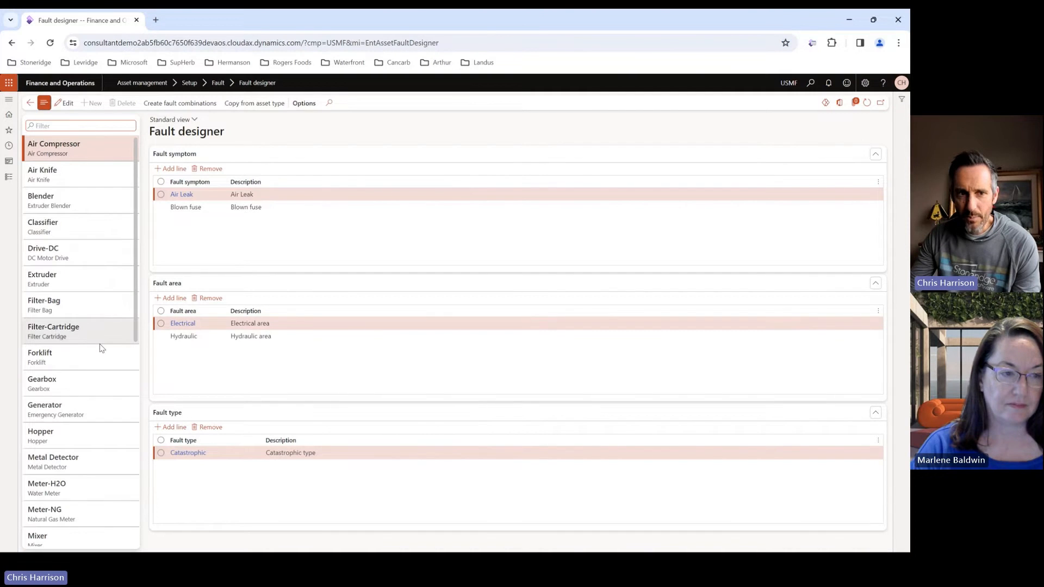
scroll(101, 342, down, 4)
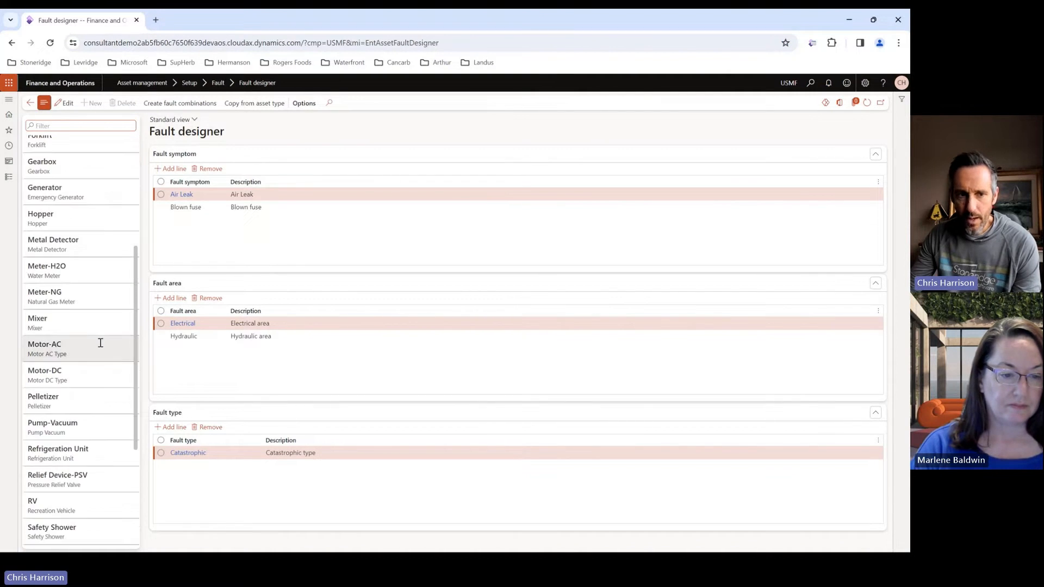
scroll(101, 342, down, 3)
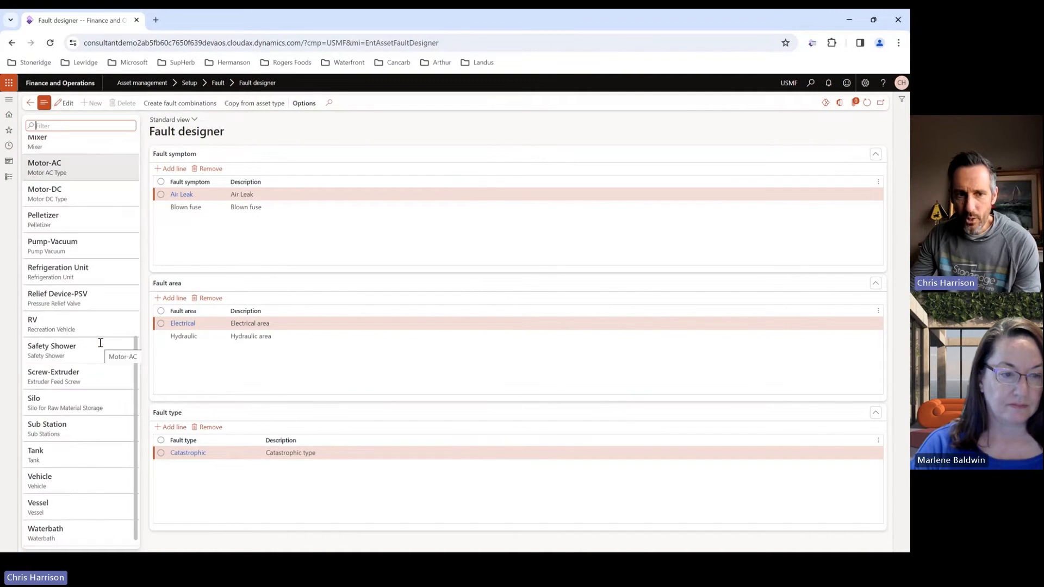
click(55, 492)
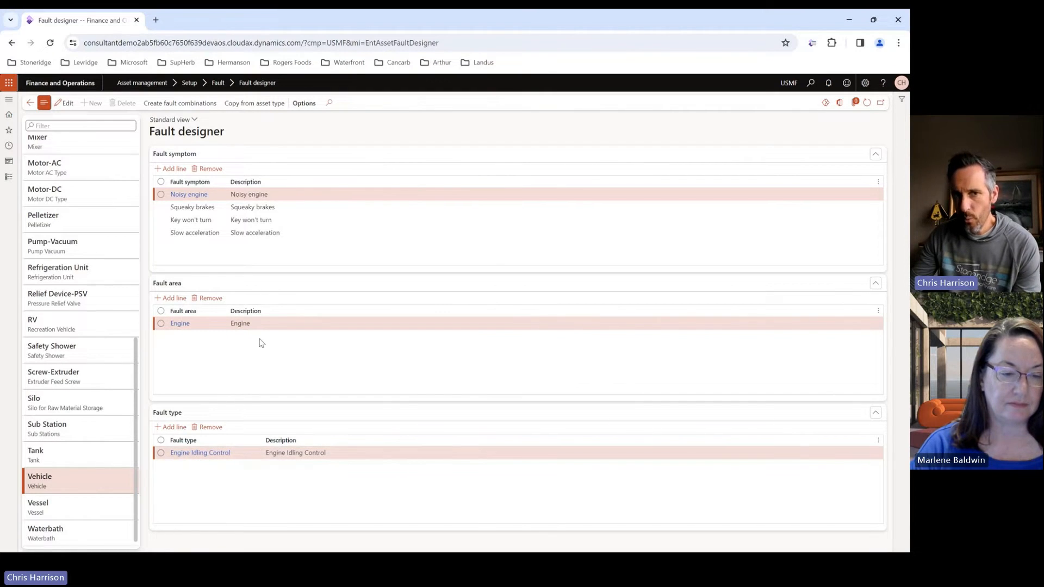
Examine the fault areas and types linked to the Squeaky brakes and Key won't turn symptoms of the Vehicle asset type.
click(237, 204)
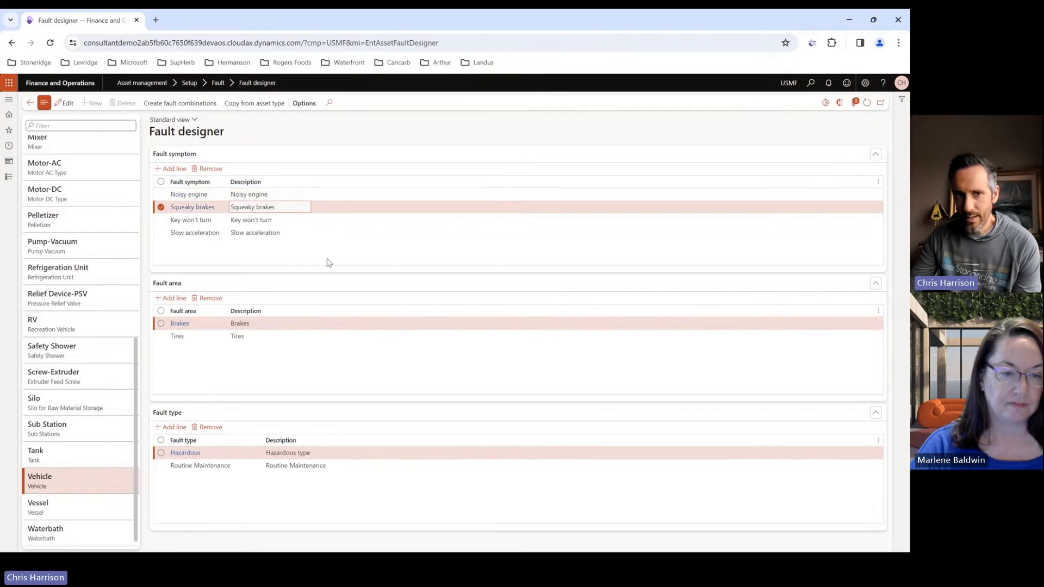
click(198, 325)
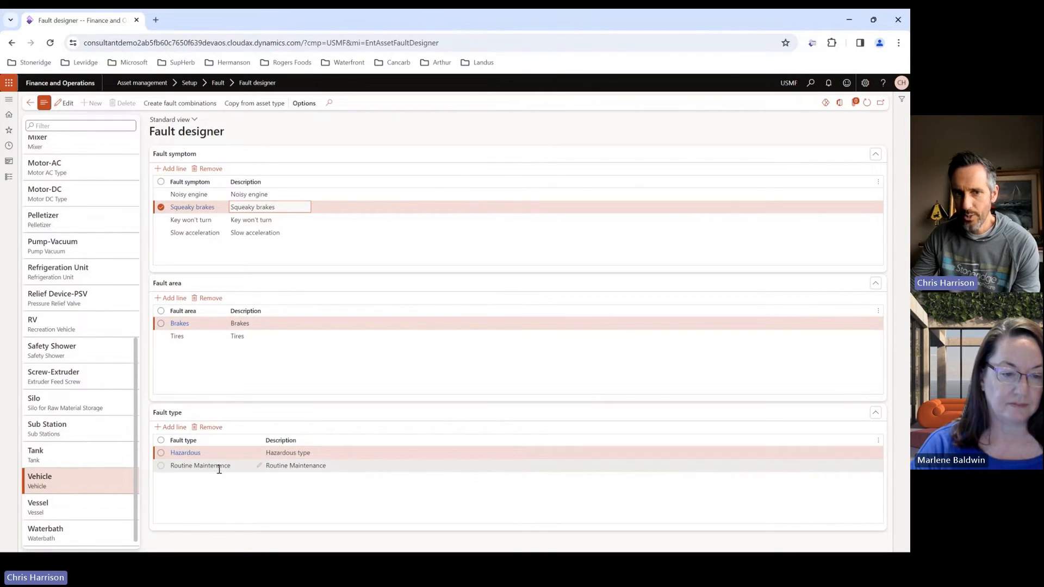
click(200, 338)
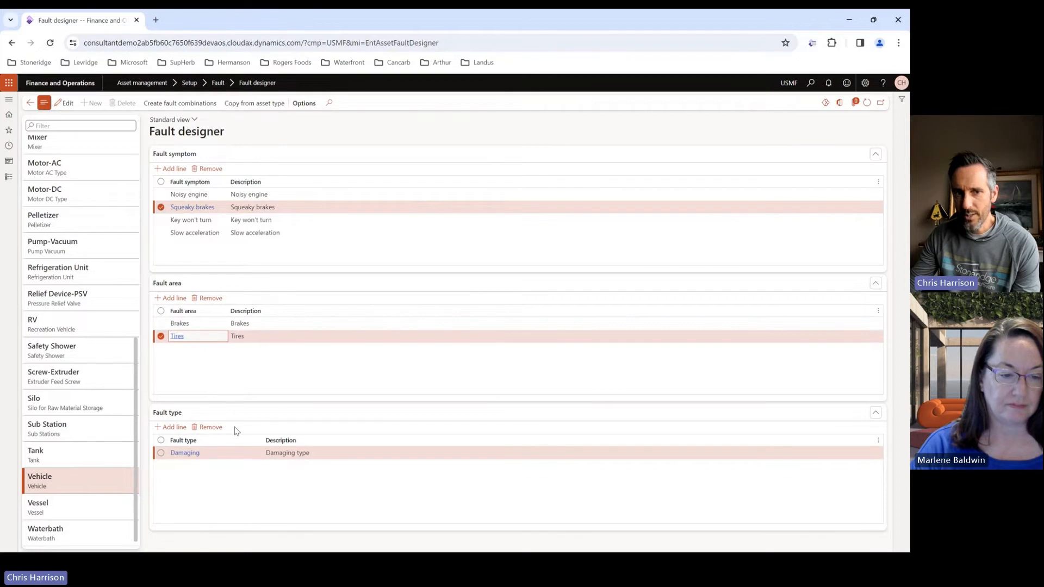
click(218, 219)
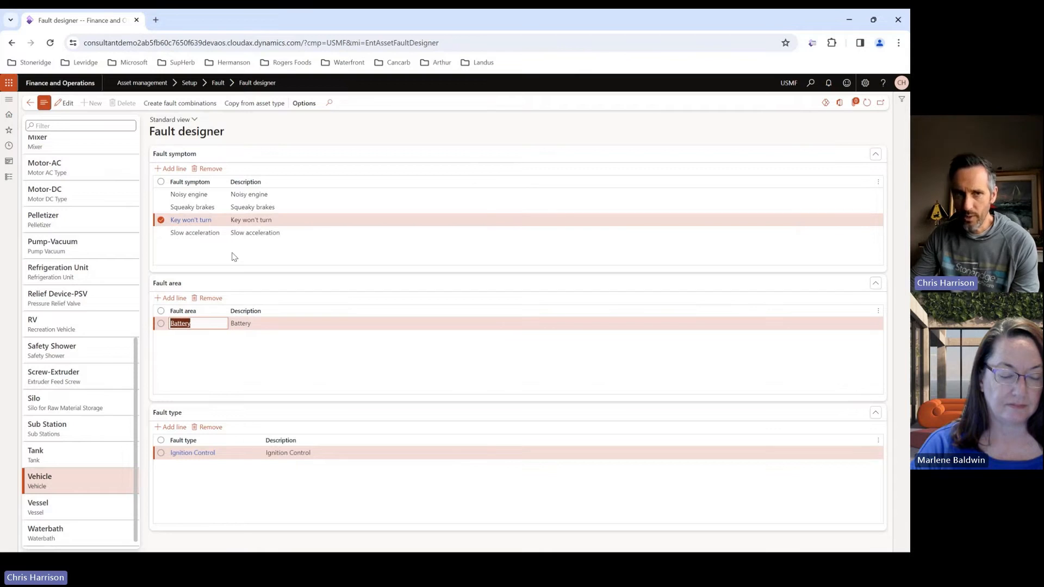
Open the System administration License configuration in a duplicate of the page and check the Fault hierarchy key under Asset management.
right_click(113, 22)
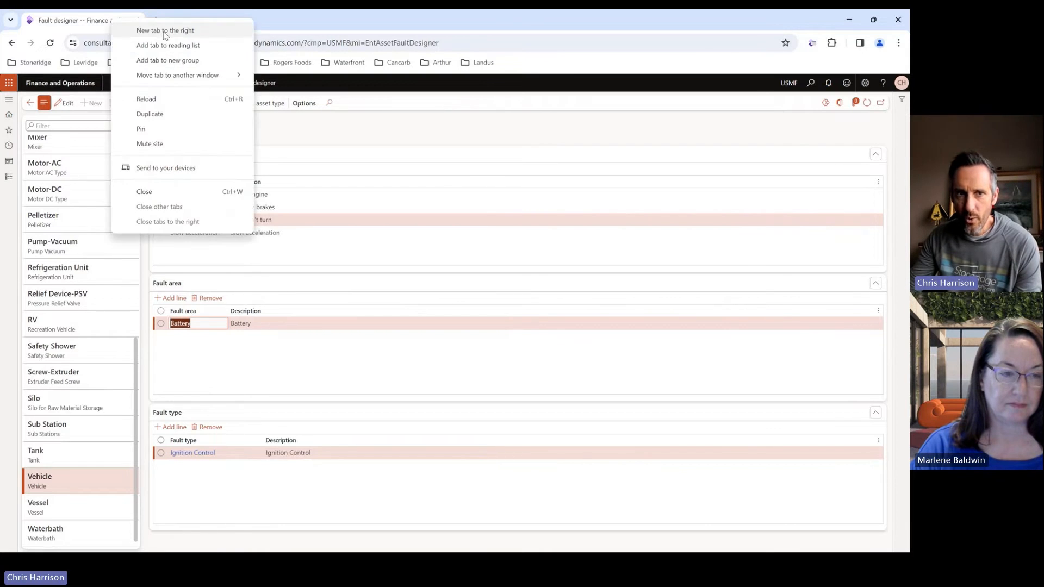
click(172, 110)
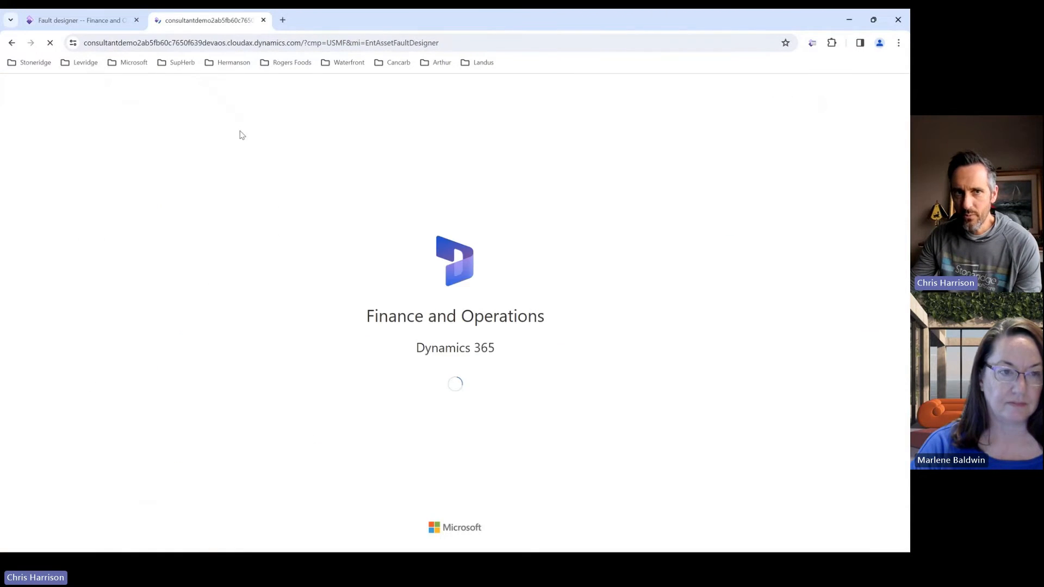
click(17, 175)
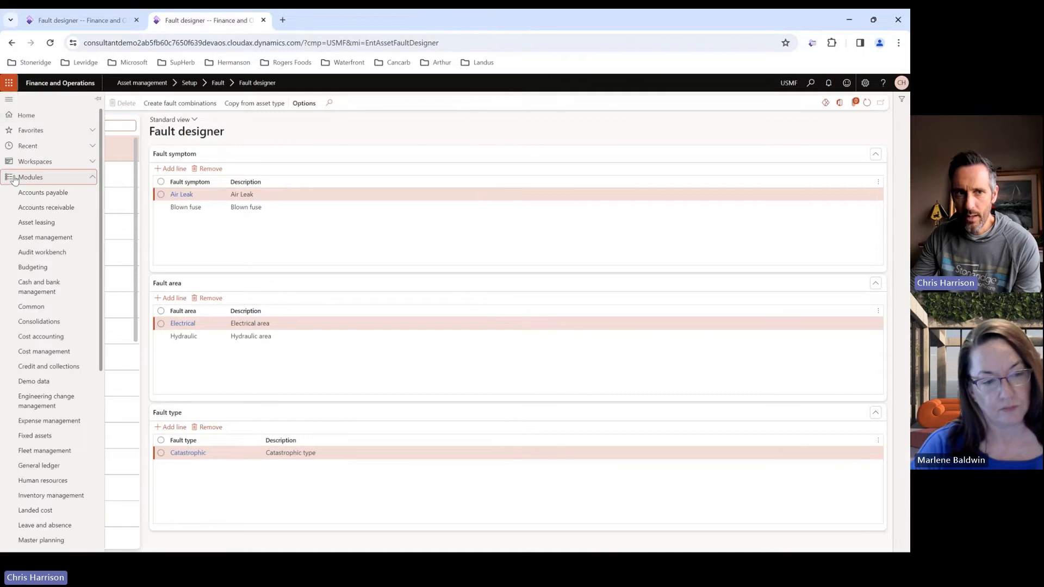
scroll(54, 326, down, 5)
scroll(52, 445, down, 1)
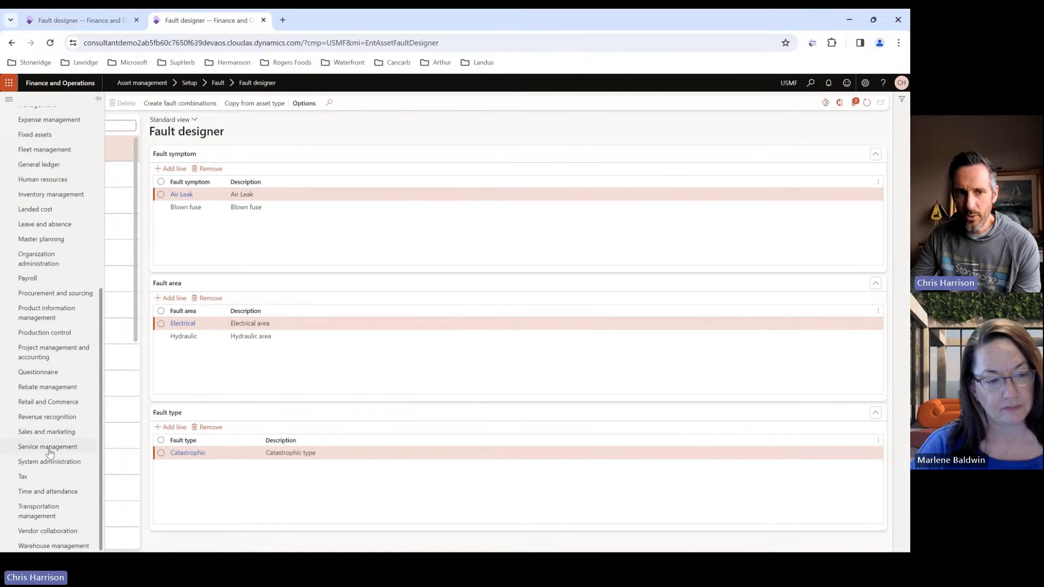
click(50, 461)
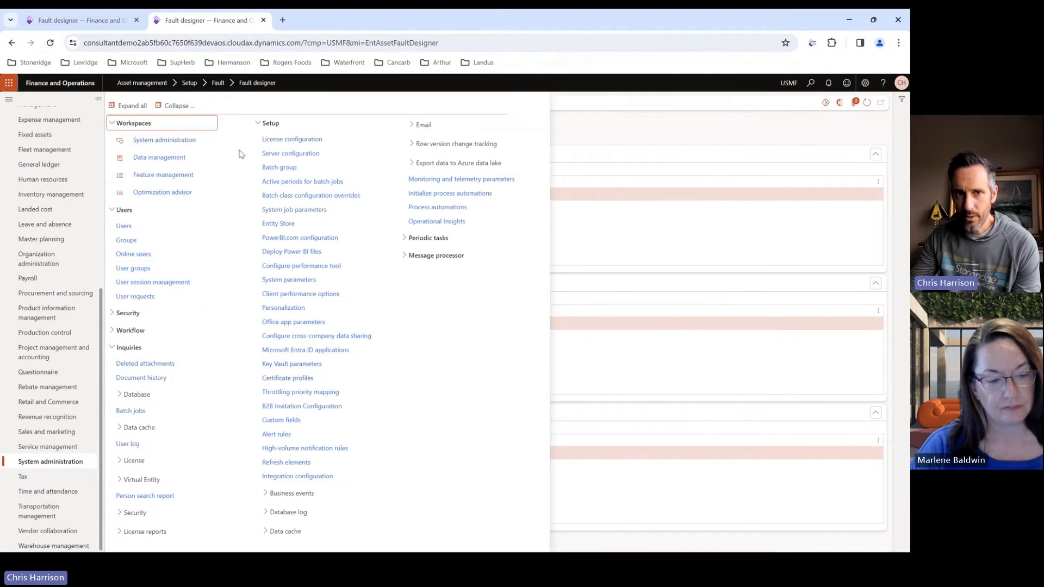
click(292, 142)
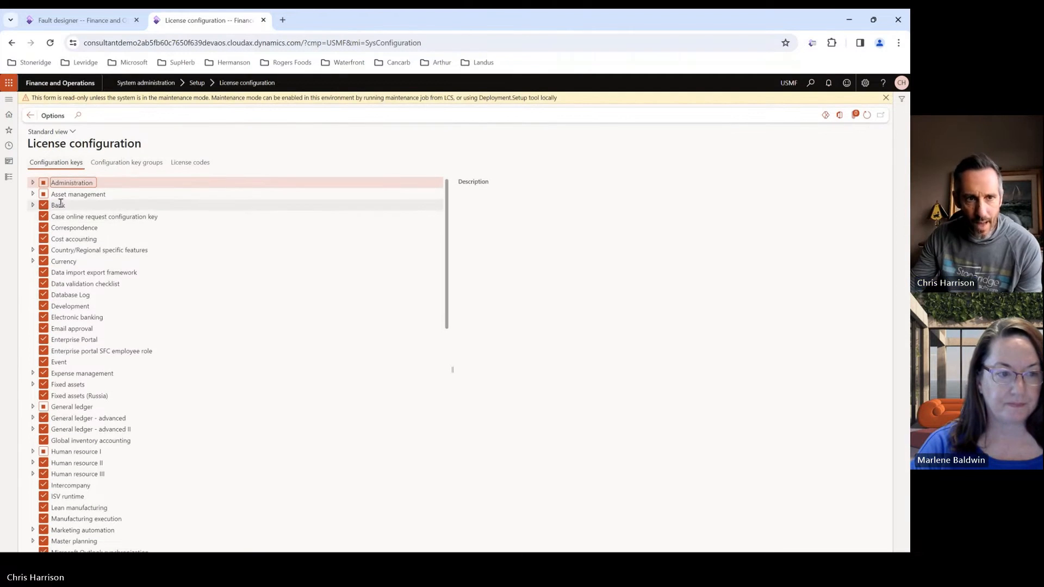
click(33, 194)
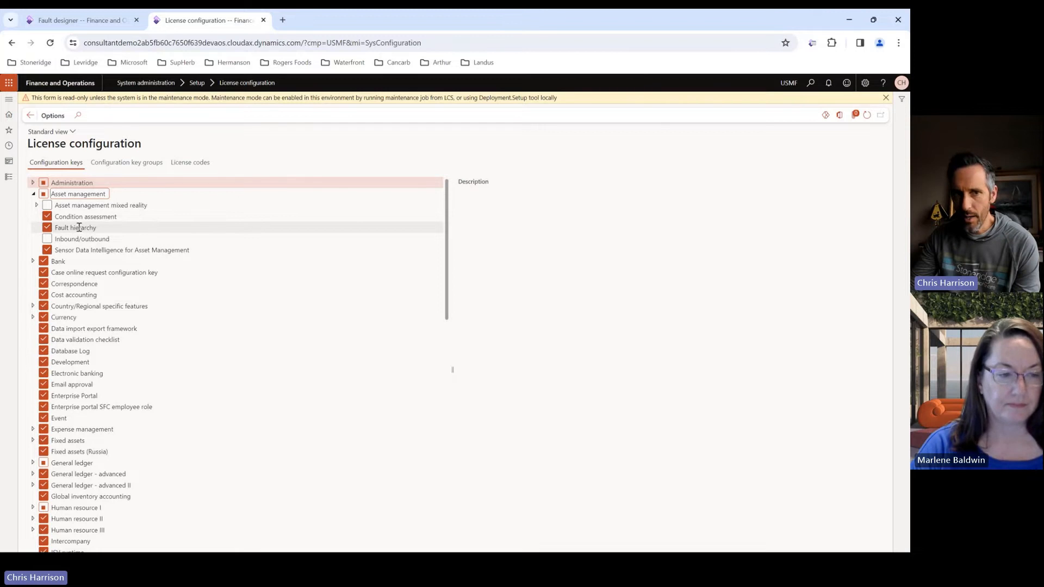
Switch to the other environment's Fault designer, examine the areas and types for Squeaky brakes on Vessel, and return to the Vehicle fault designer.
click(67, 21)
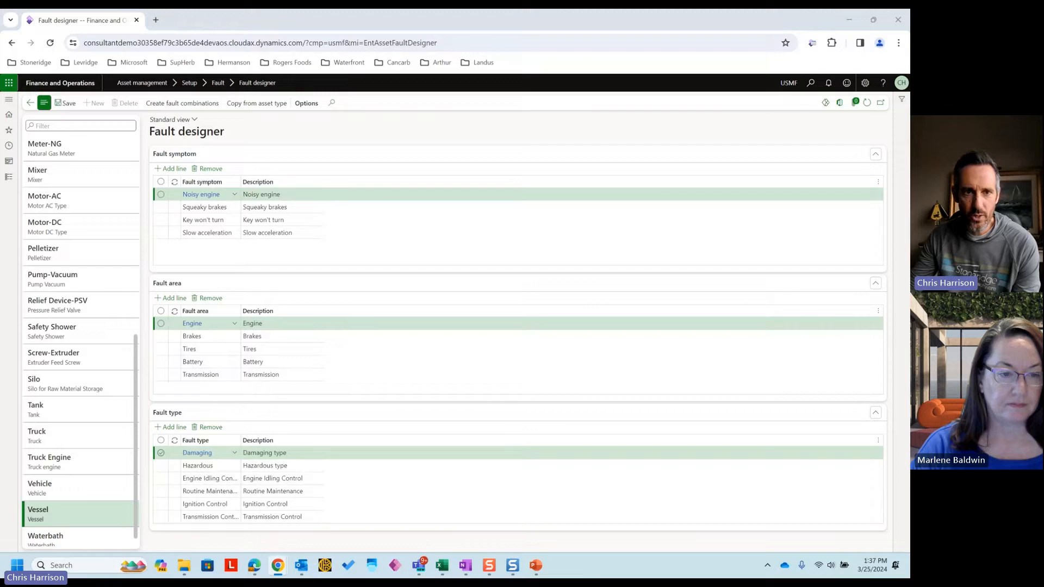
click(277, 566)
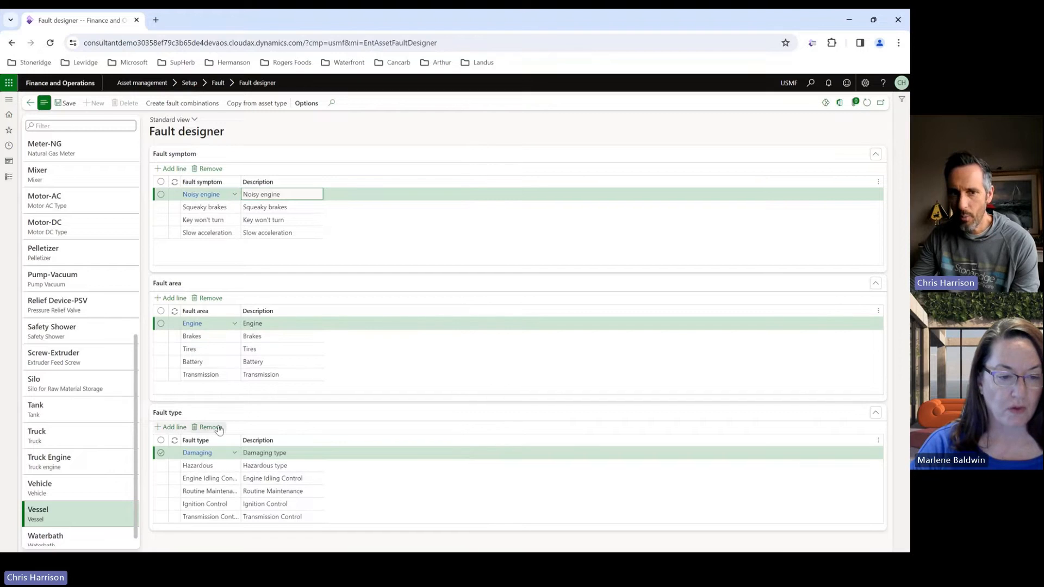
click(222, 209)
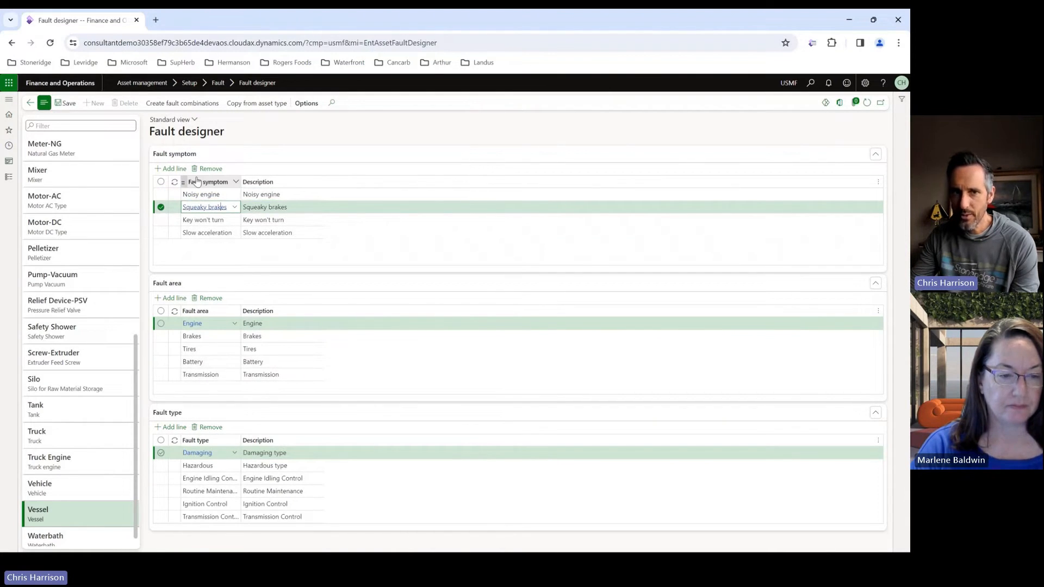
click(228, 324)
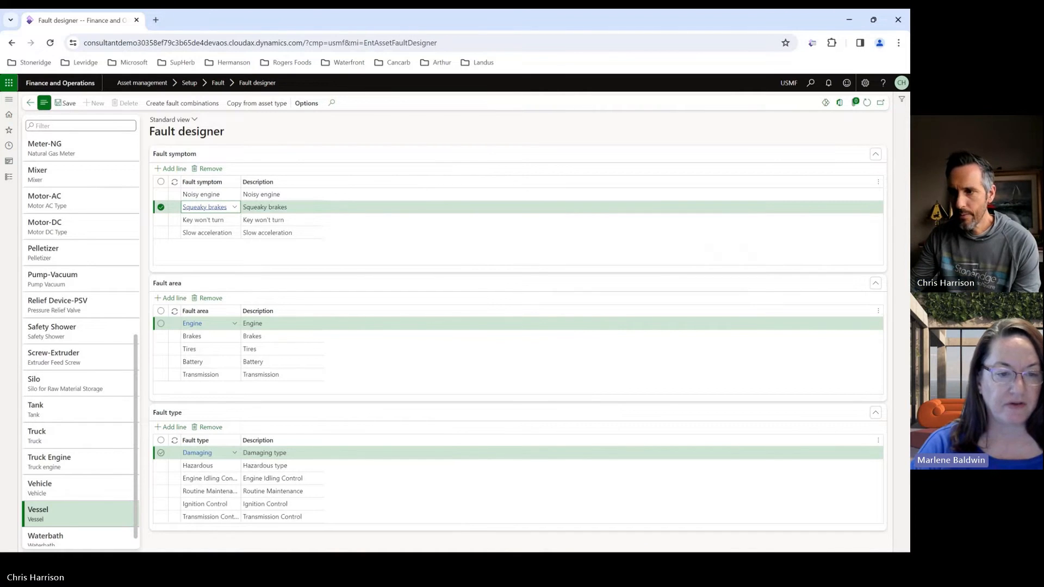
key(alt+Tab)
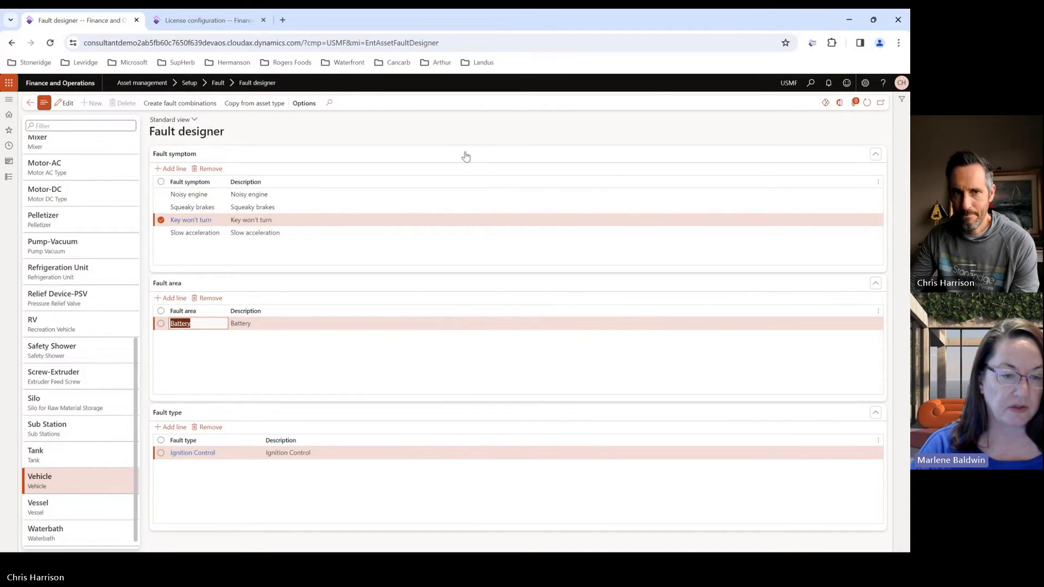
Add the fault symptom "Shaky steering wheel" to the Vehicle asset type in the Fault designer.
click(280, 207)
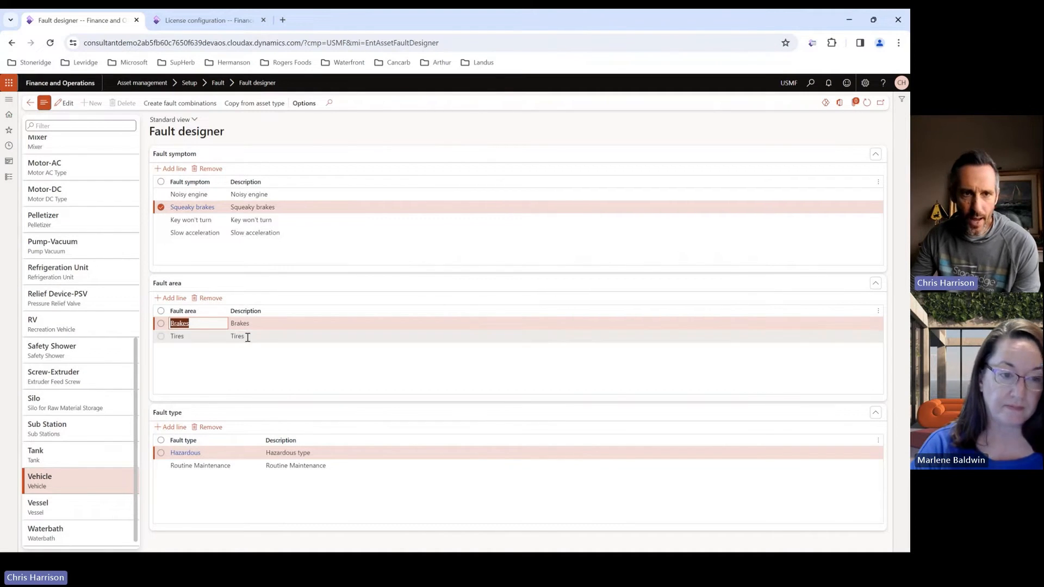
click(171, 168)
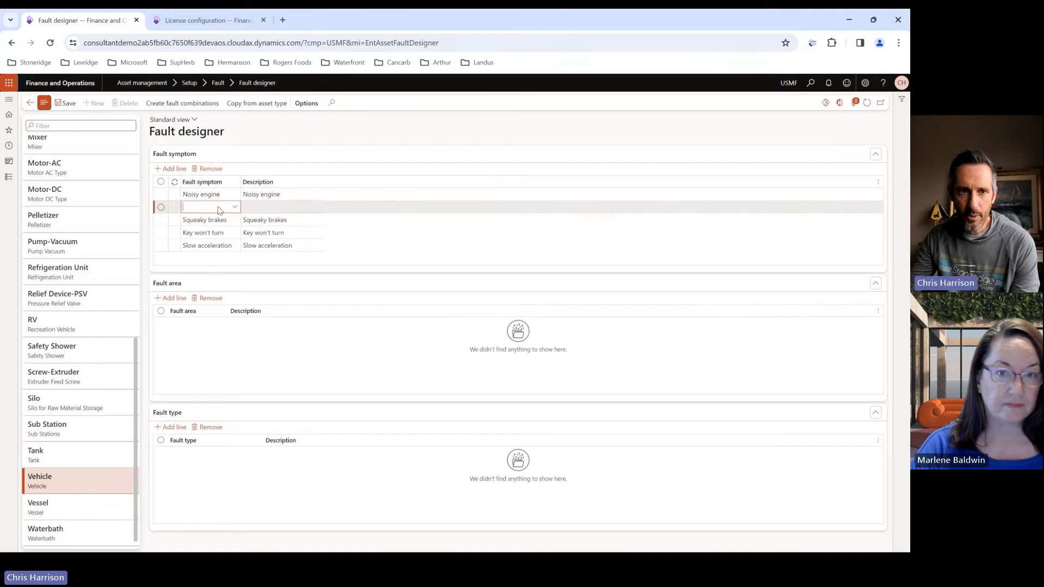
click(218, 208)
text(shak)
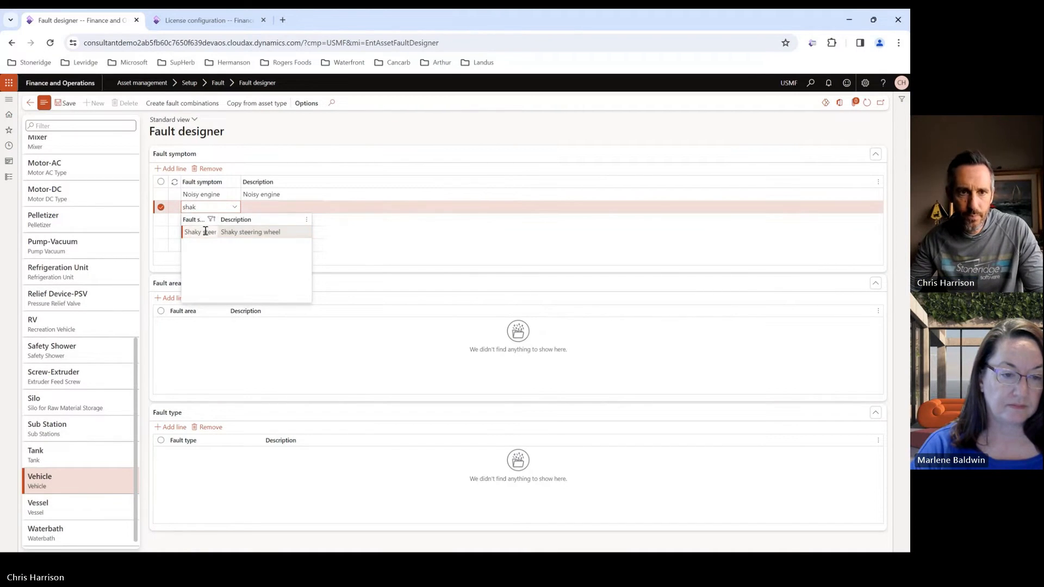
click(201, 231)
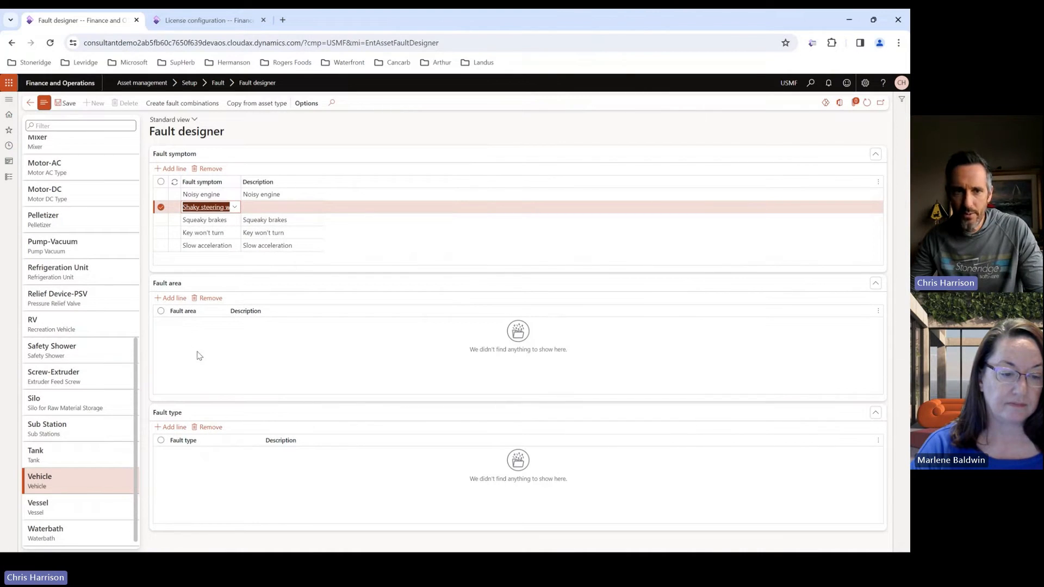
Add the fault area "Internal" to the Shaky steering wheel symptom.
click(170, 299)
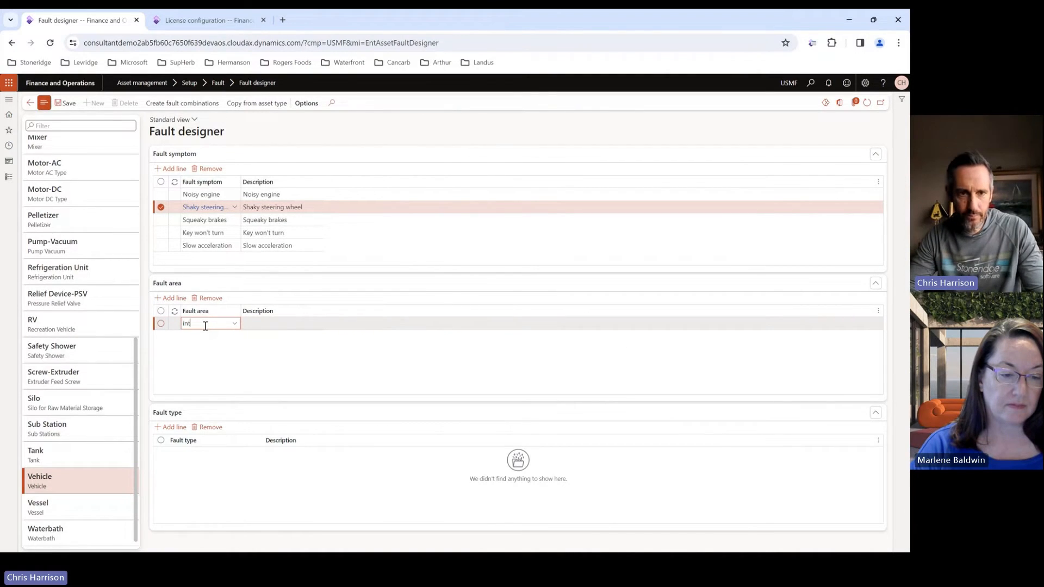
text(inte)
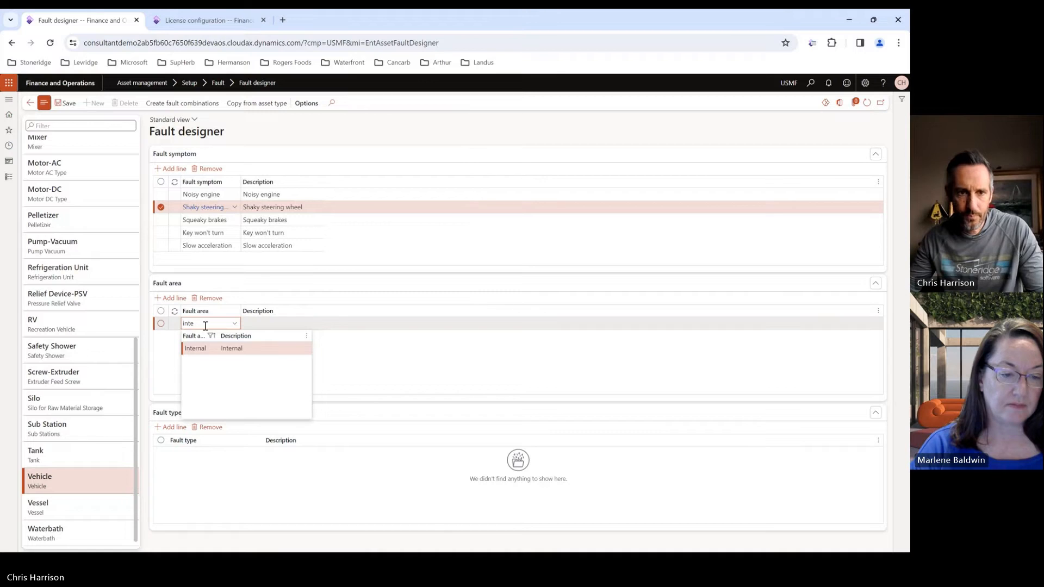
click(223, 348)
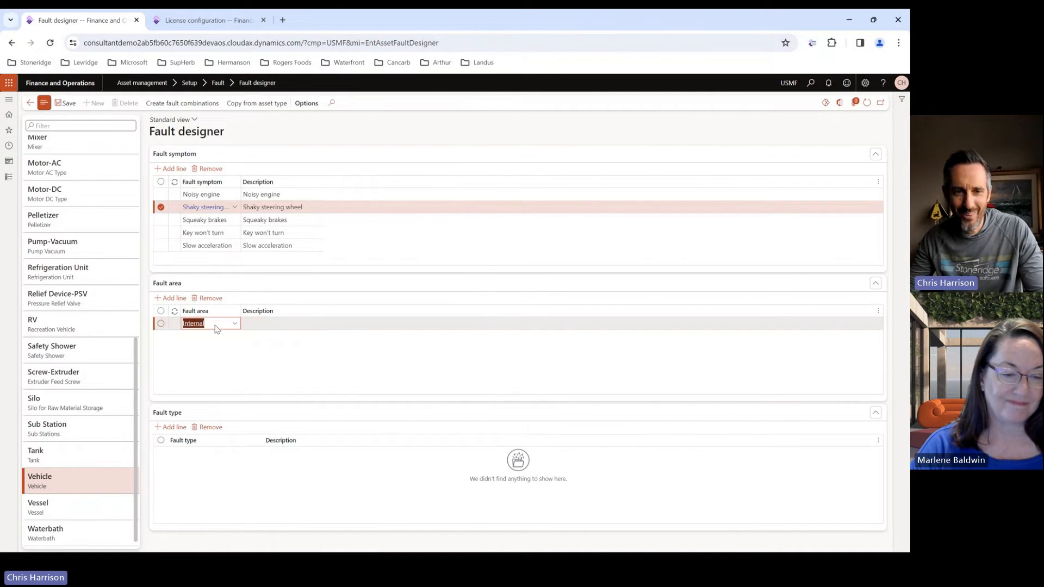
Add the fault type "Steering Control" to the Internal area and compare the Squeaky brakes entries with those for Shaky steering wheel.
click(172, 428)
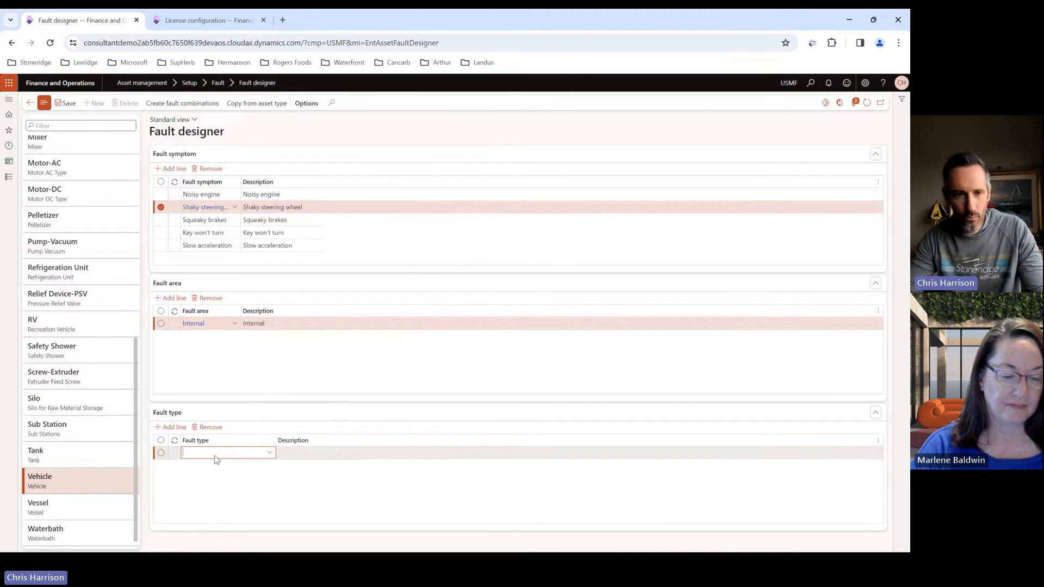
text(steer)
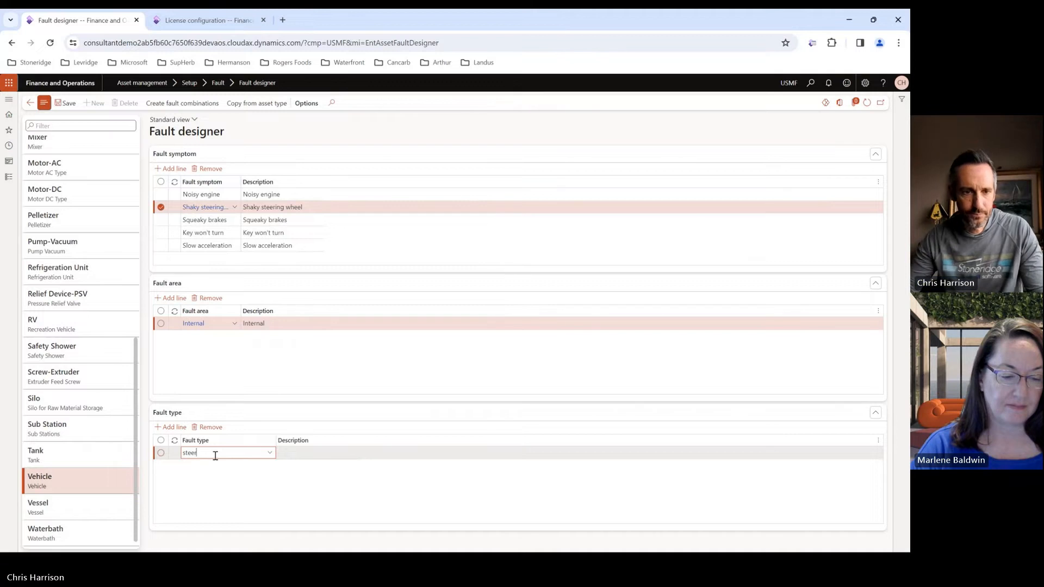
click(210, 477)
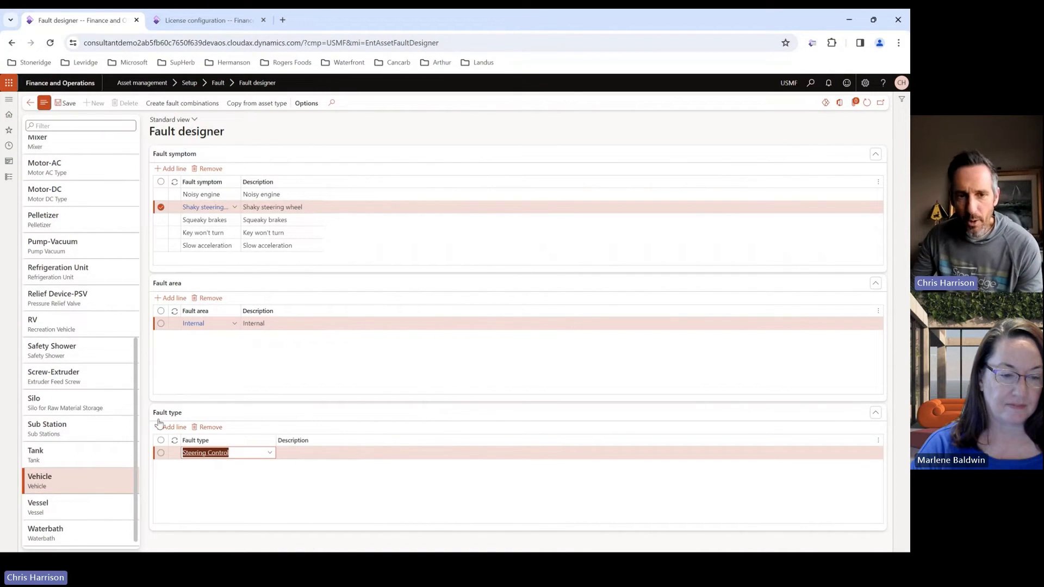
click(227, 222)
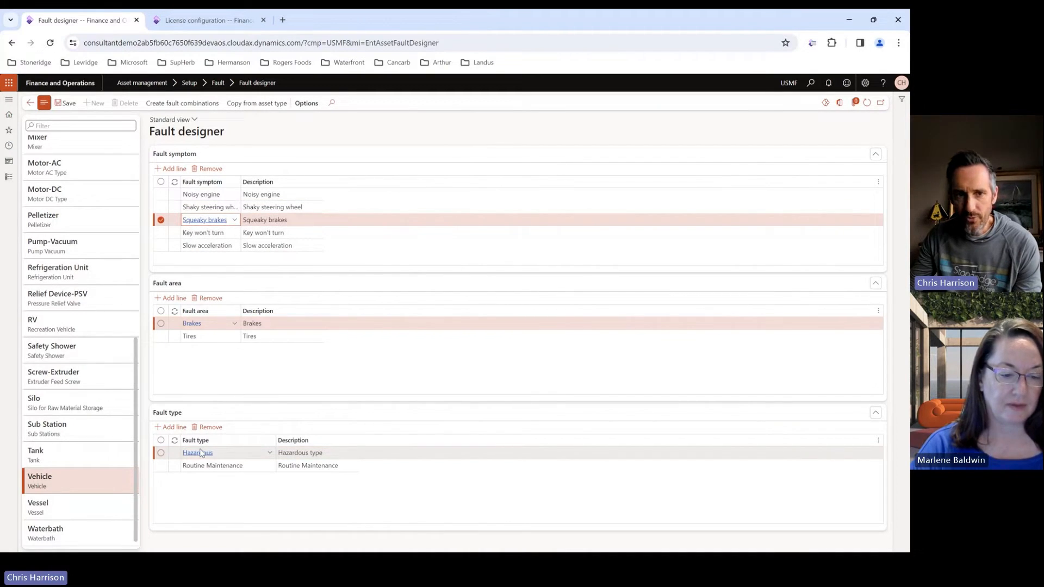
click(201, 208)
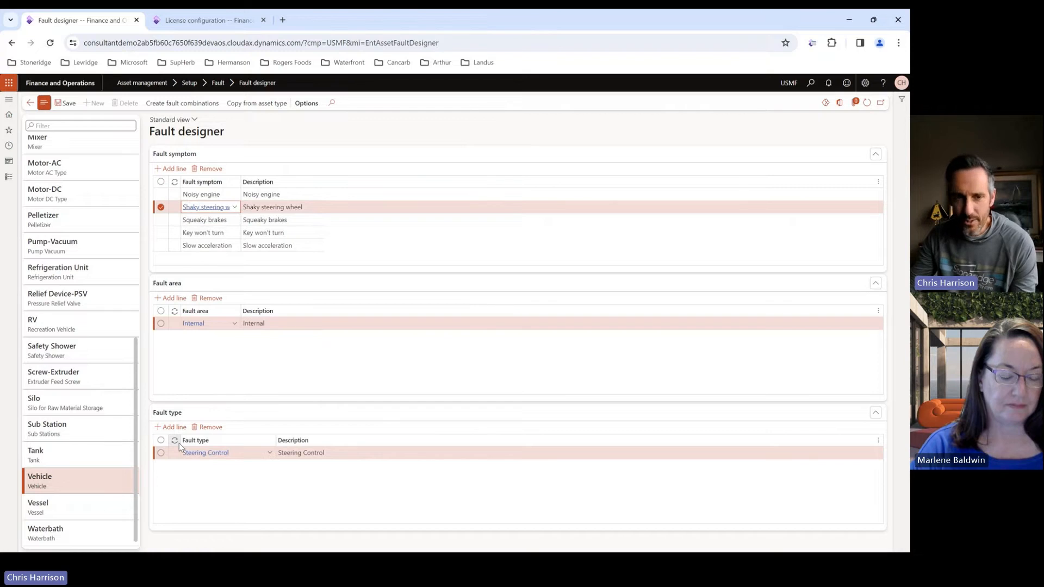
Try to add and save the fault type "Hazardous" for the Internal area of Shaky steering wheel, and remove the added line.
click(170, 427)
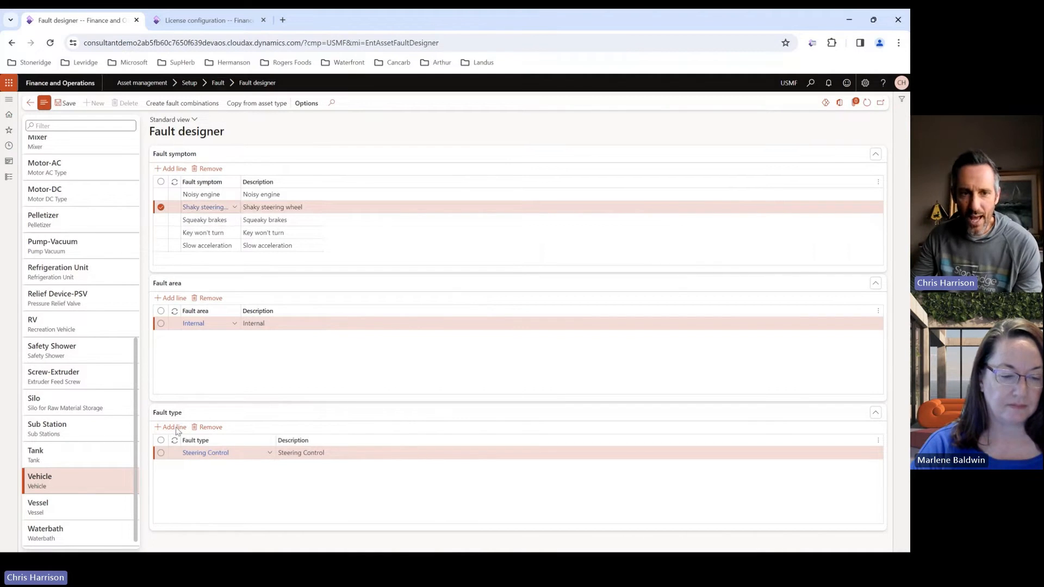
text(ha)
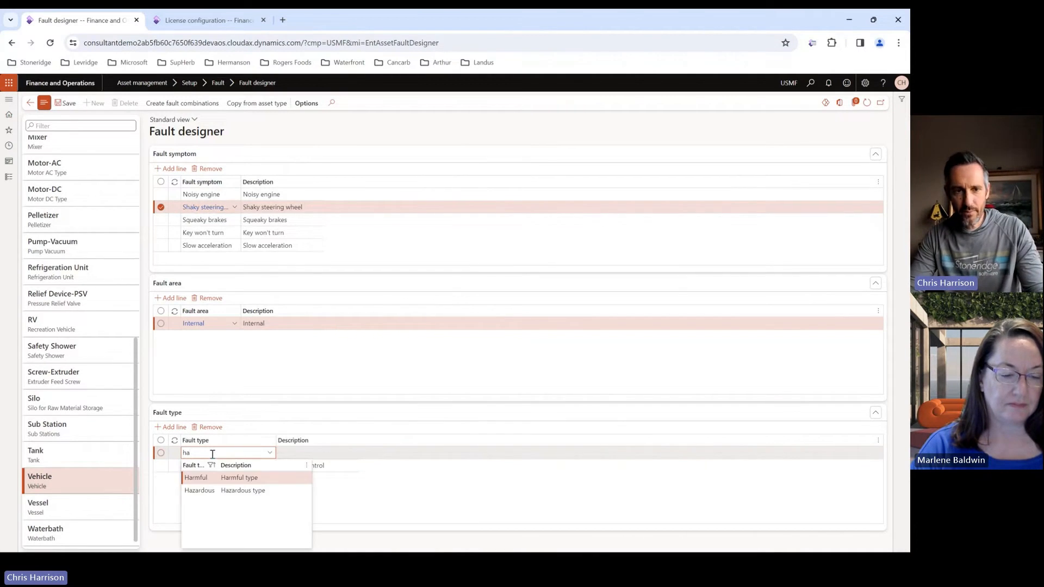
click(214, 490)
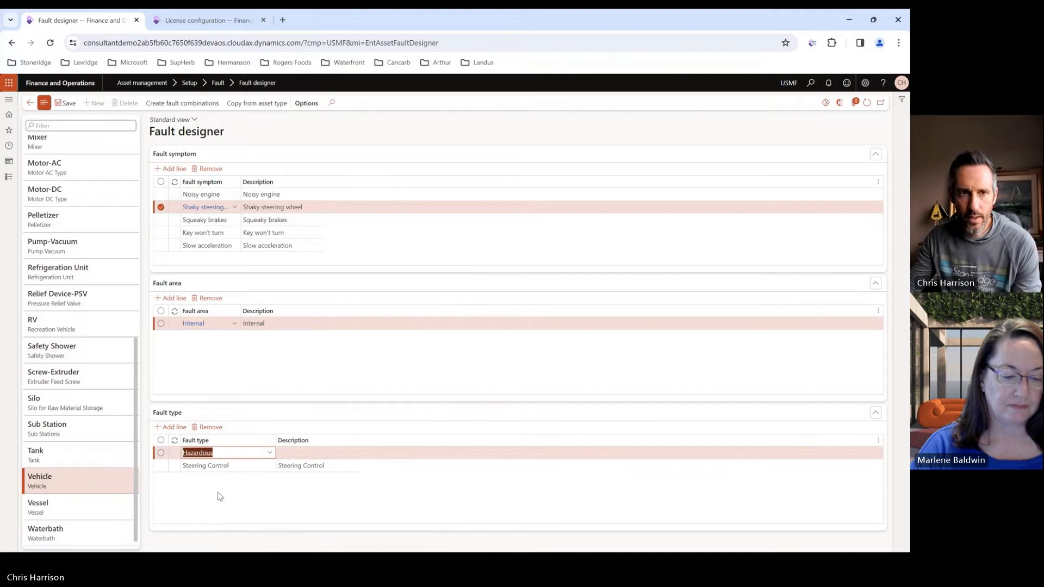
click(65, 103)
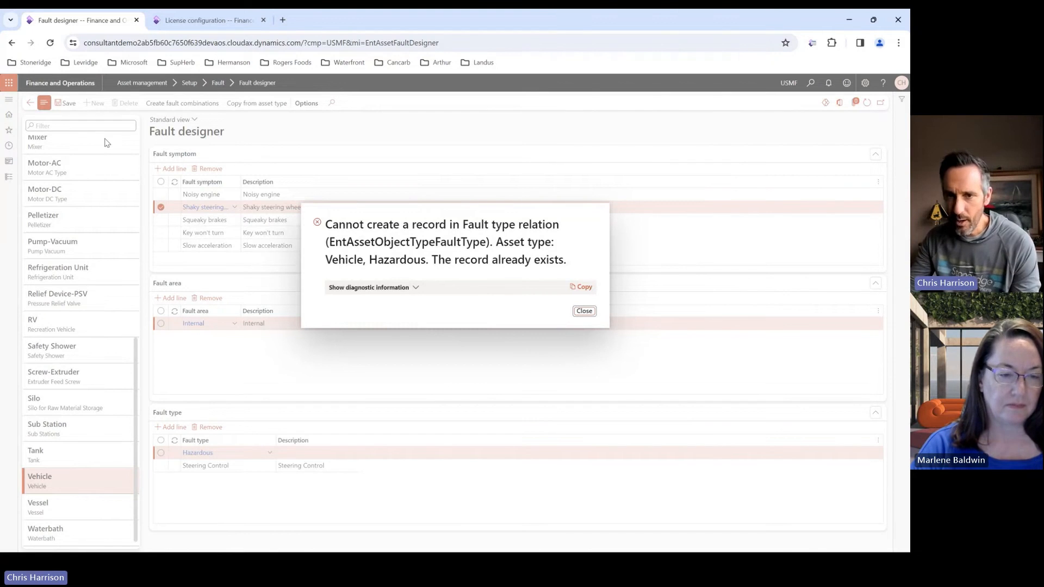
click(584, 311)
click(209, 428)
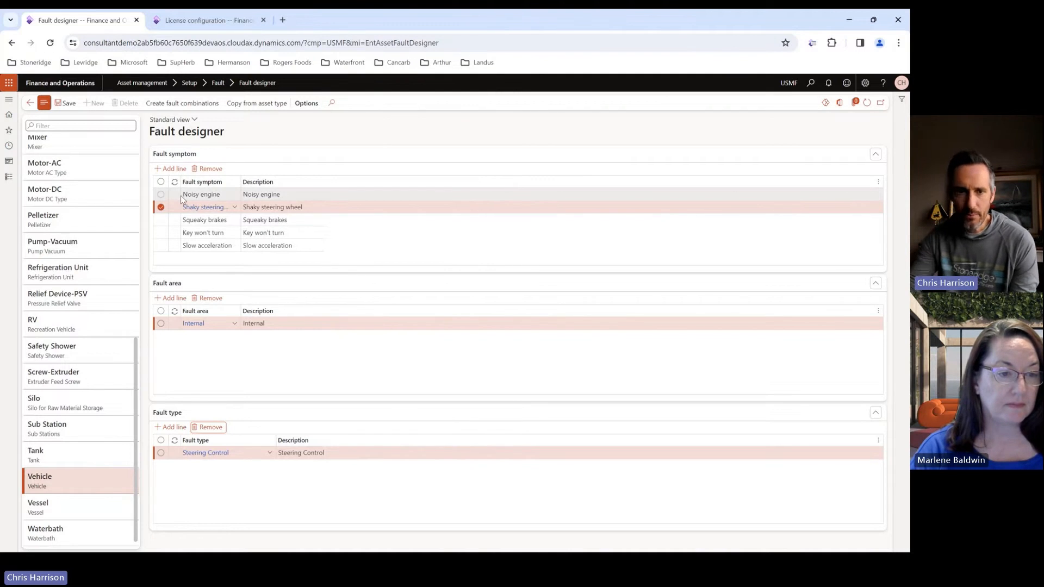
Open the Asset management parameters and examine the work order settings, including whether faults are copied from maintenance requests.
click(9, 178)
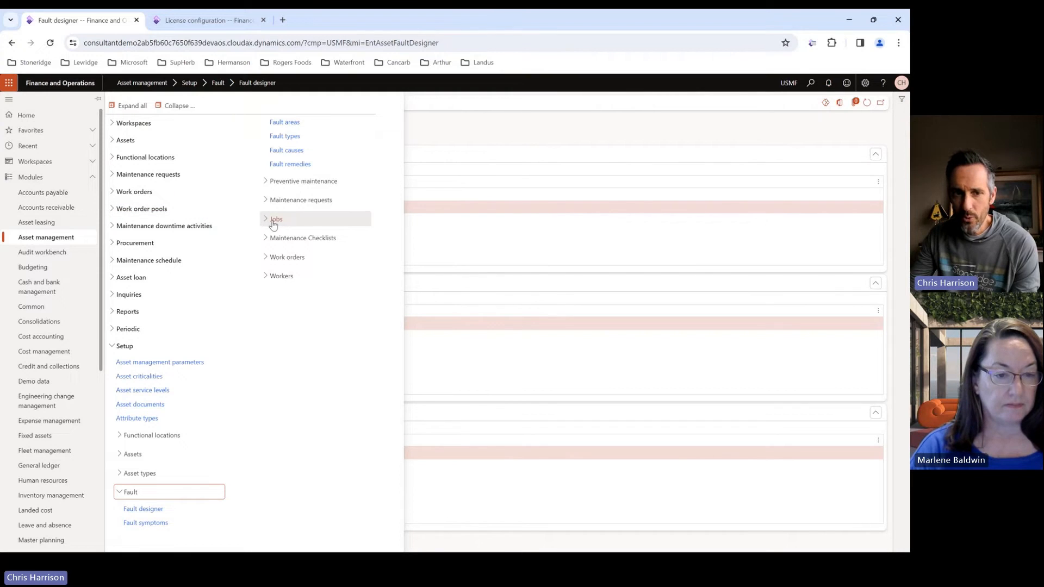
click(154, 364)
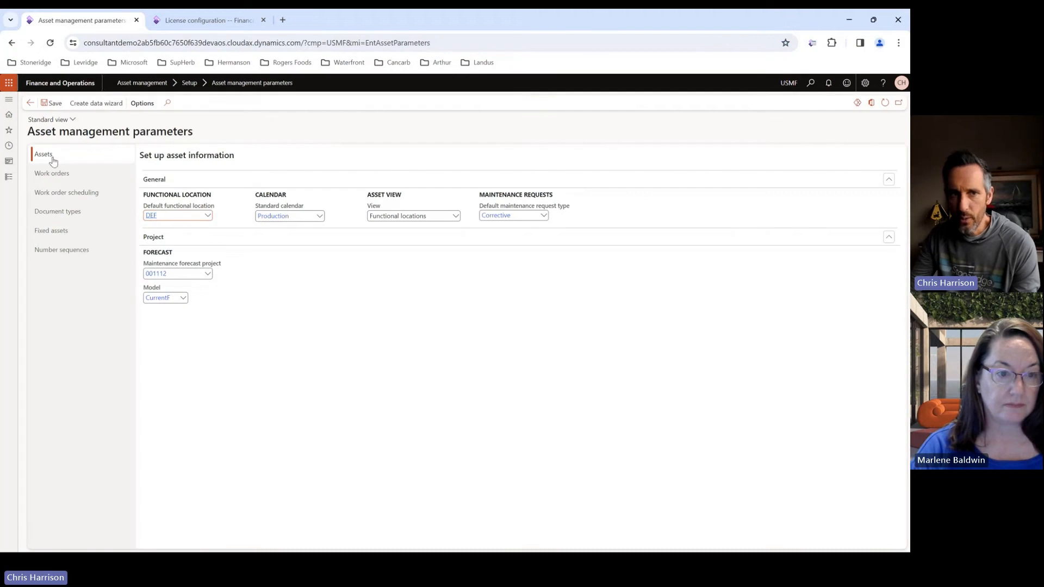
click(57, 179)
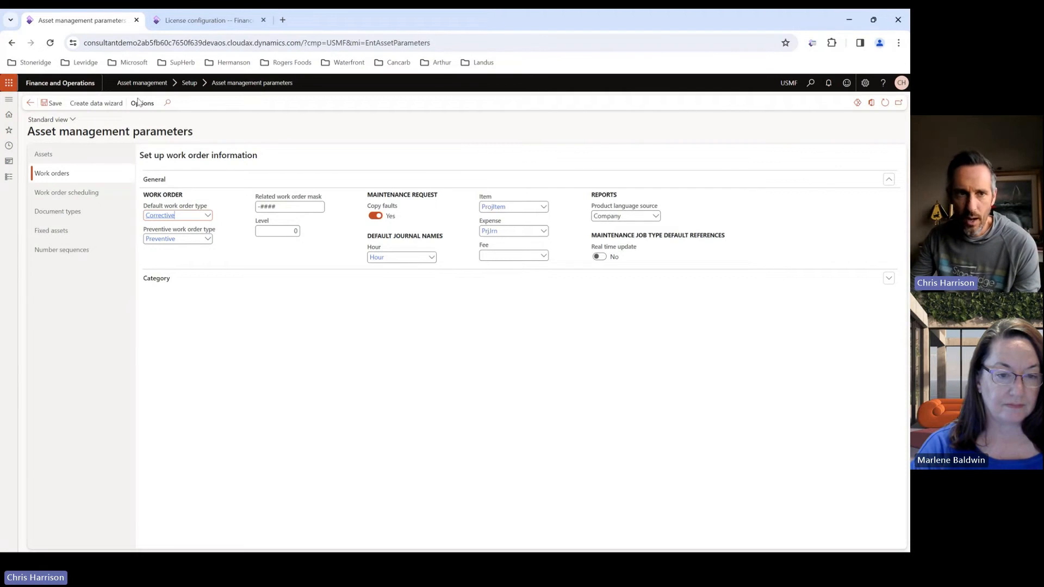
Open the Work order types setup and examine the mandatory fault settings of the Billable and Corrective types.
click(8, 178)
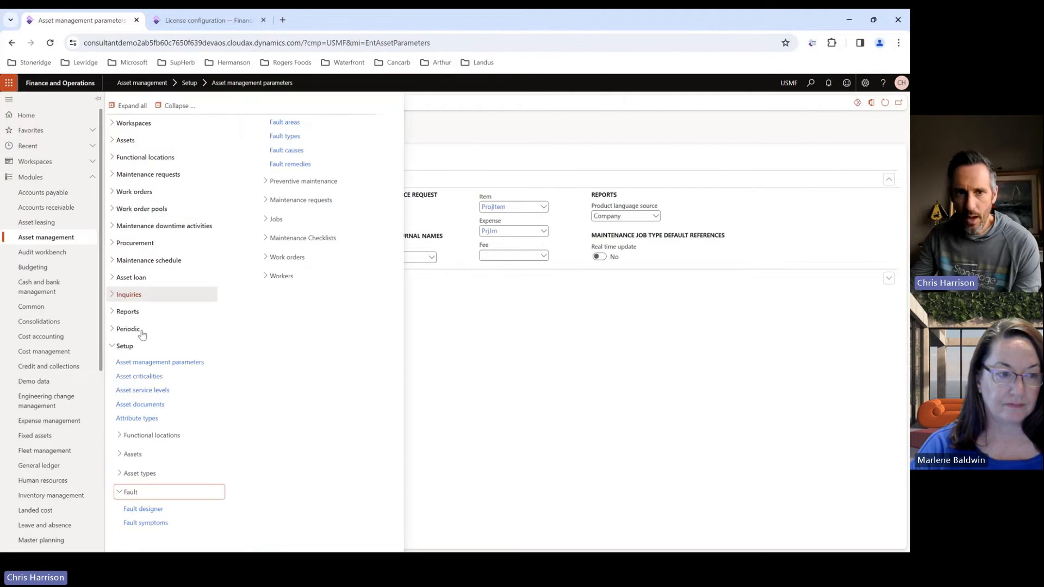
click(276, 219)
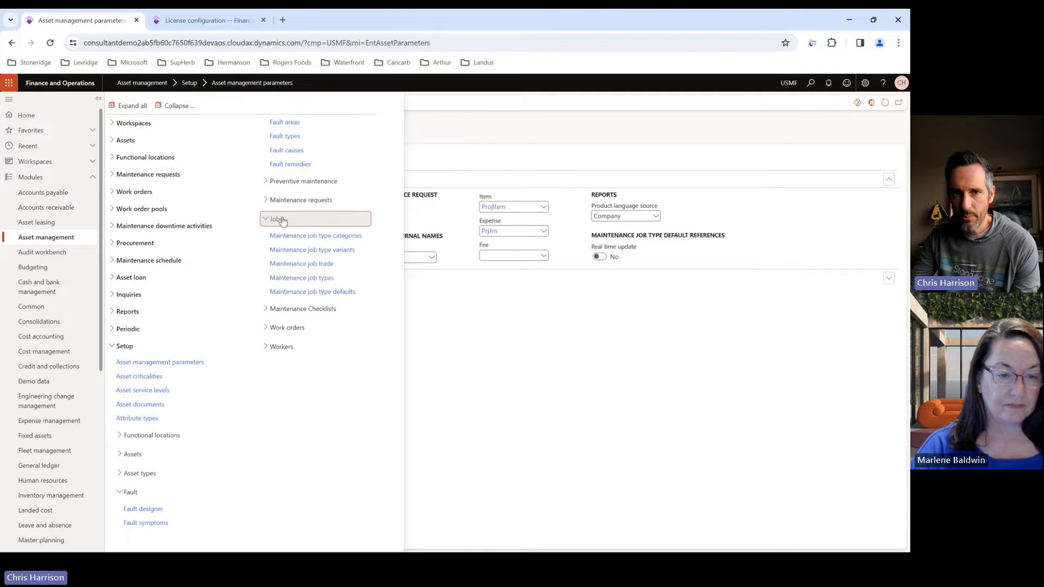
click(287, 329)
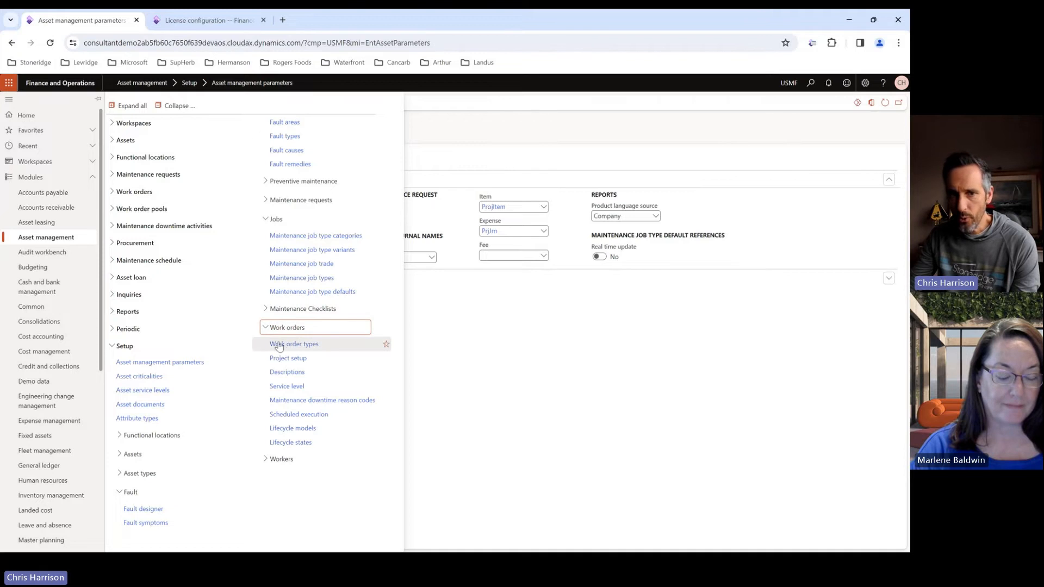
click(306, 346)
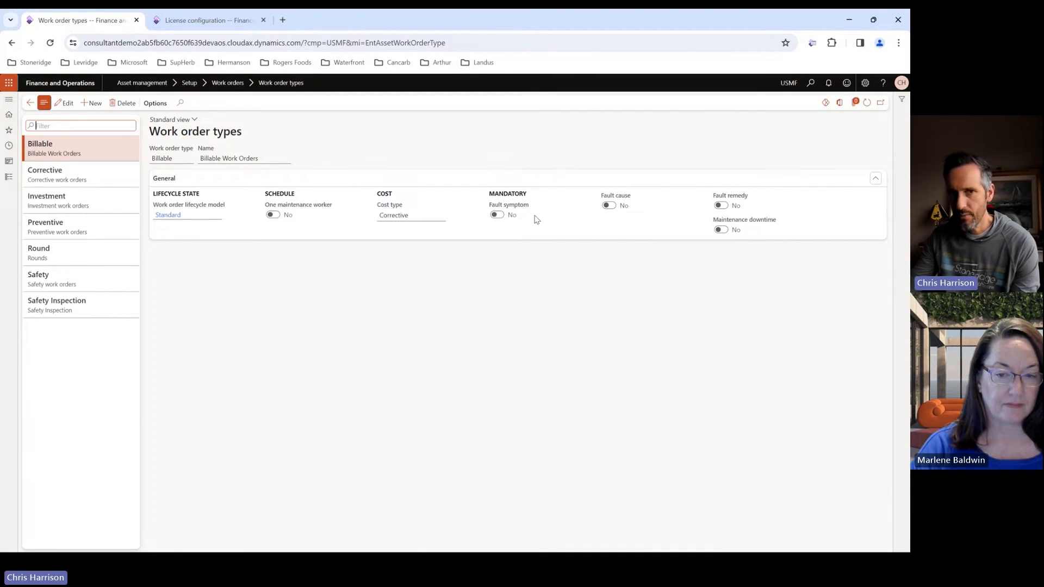
click(92, 172)
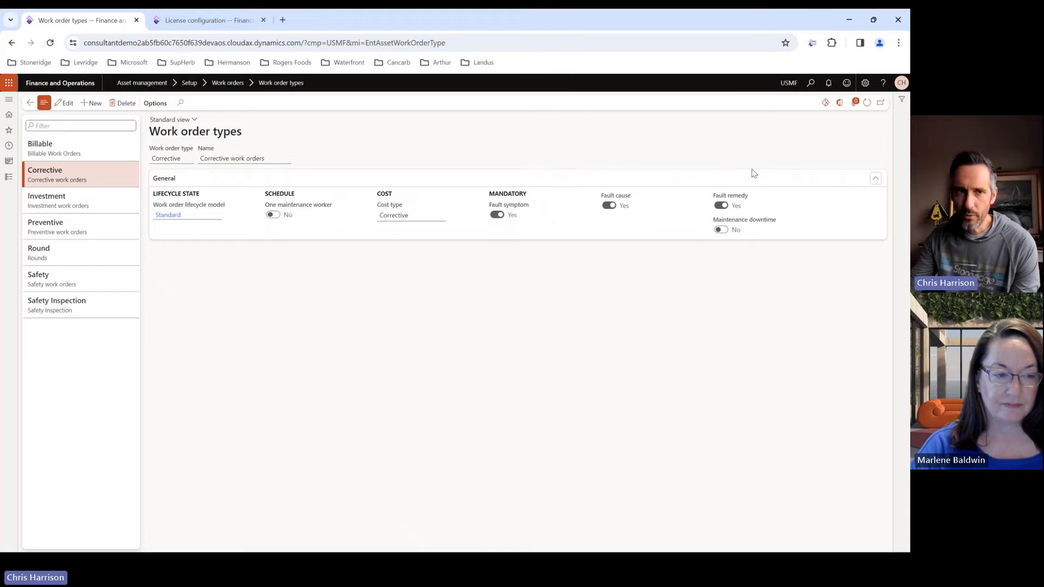
Open the work order Lifecycle states, compare the validation settings of Completed and Finished, and view the message type options for Completed's fault symptom.
click(7, 178)
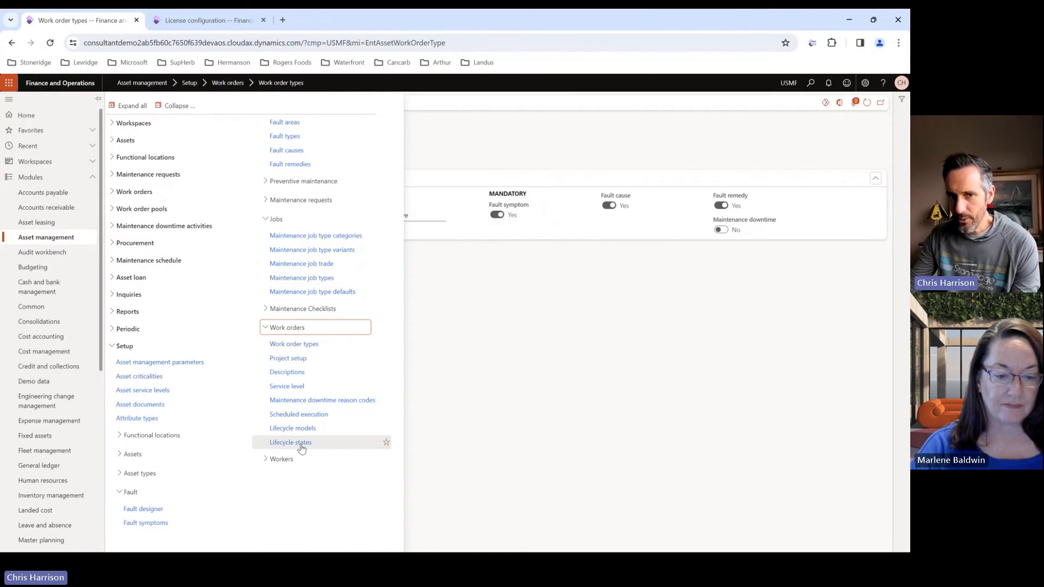
click(296, 443)
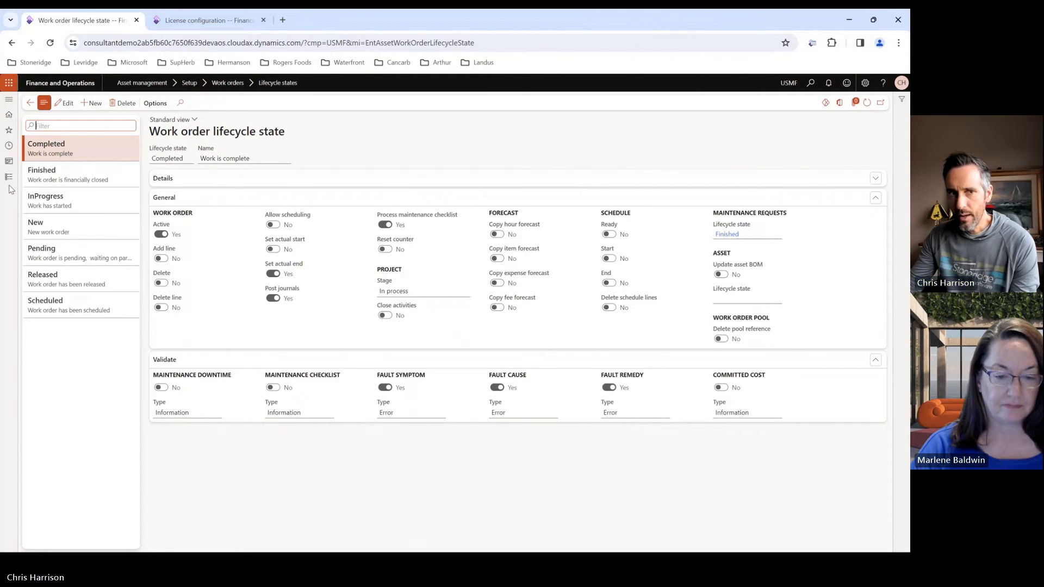
click(41, 177)
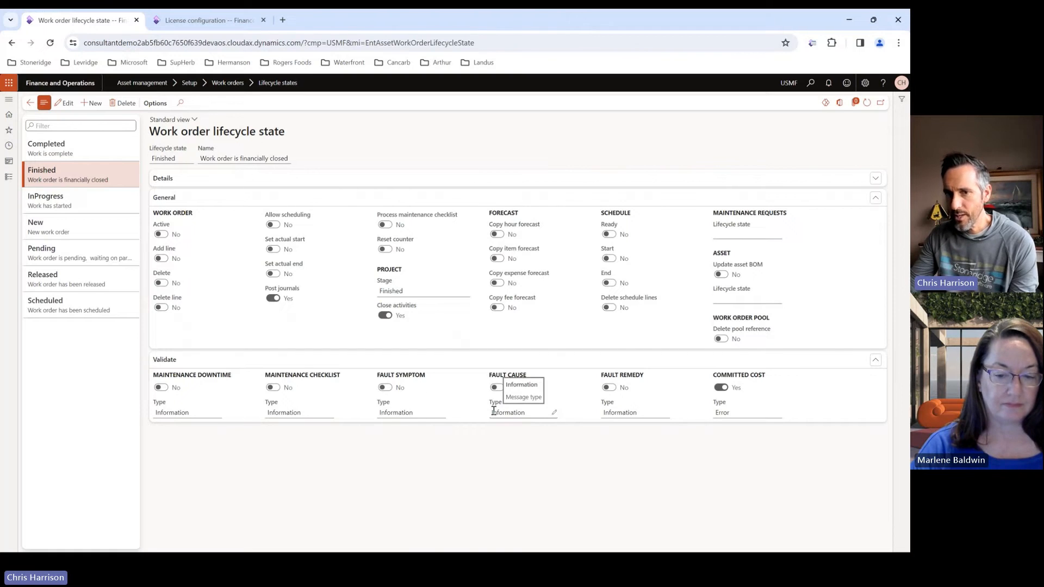
click(84, 154)
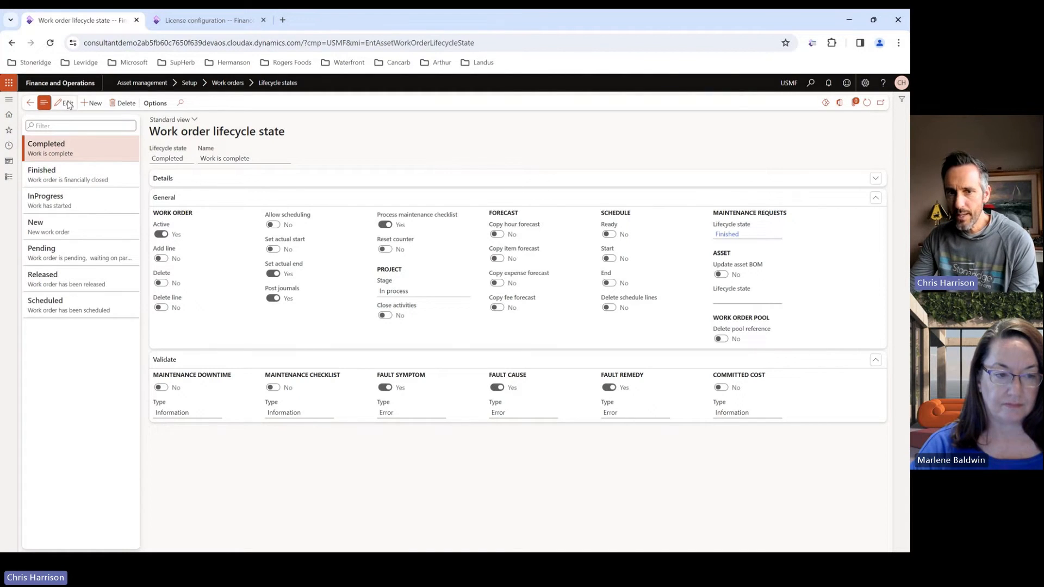
click(440, 412)
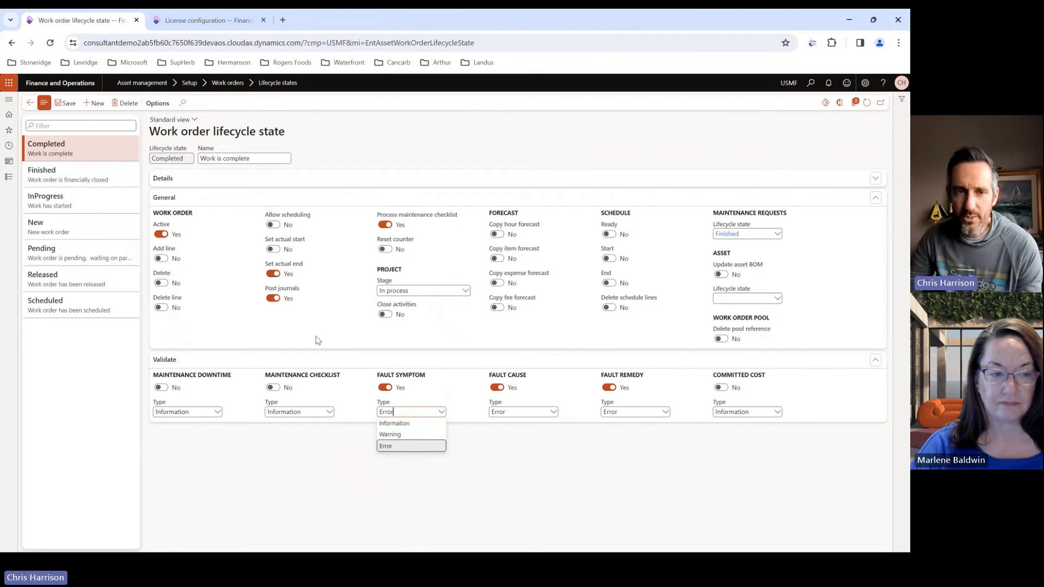
Open all maintenance requests and start a new request with the description "Steering Wheel is shaky".
click(8, 179)
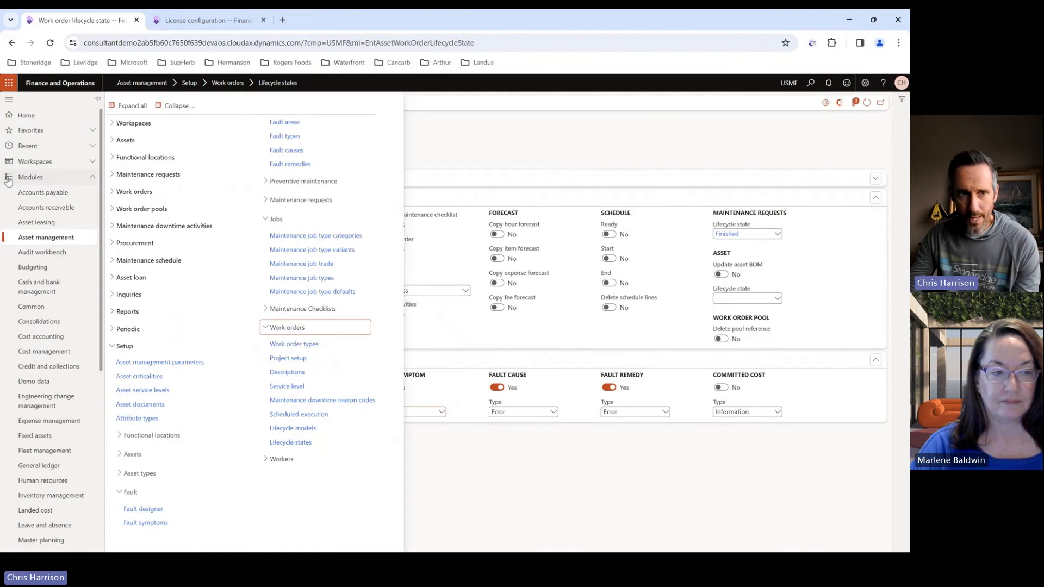
click(193, 350)
click(169, 176)
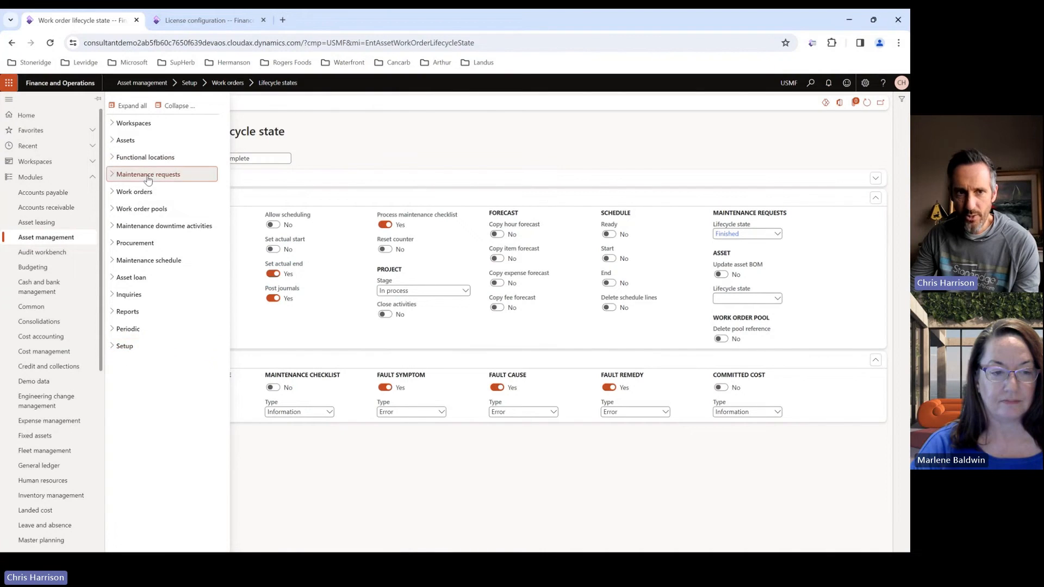
click(151, 191)
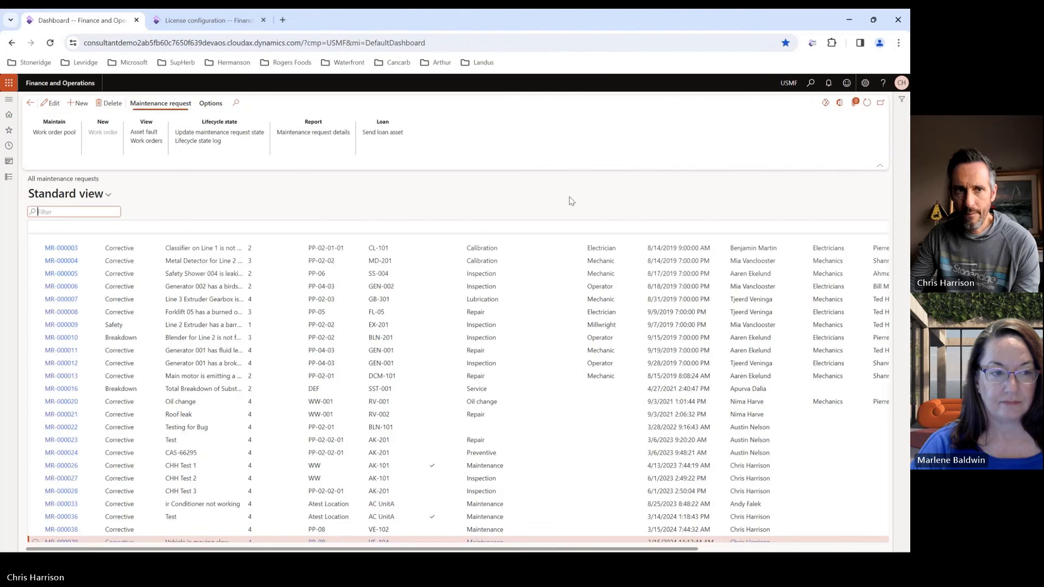
click(79, 104)
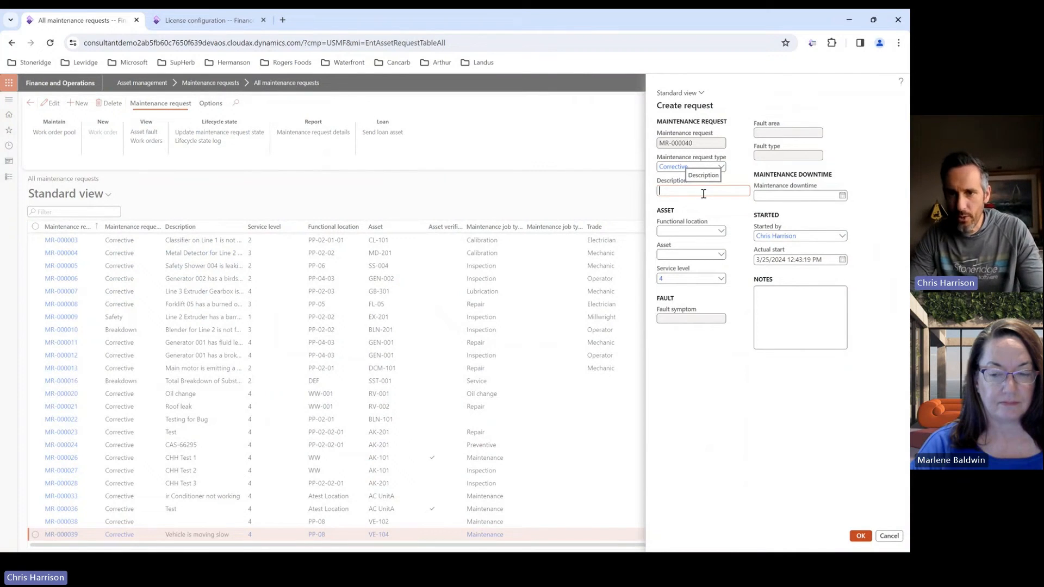
text(S)
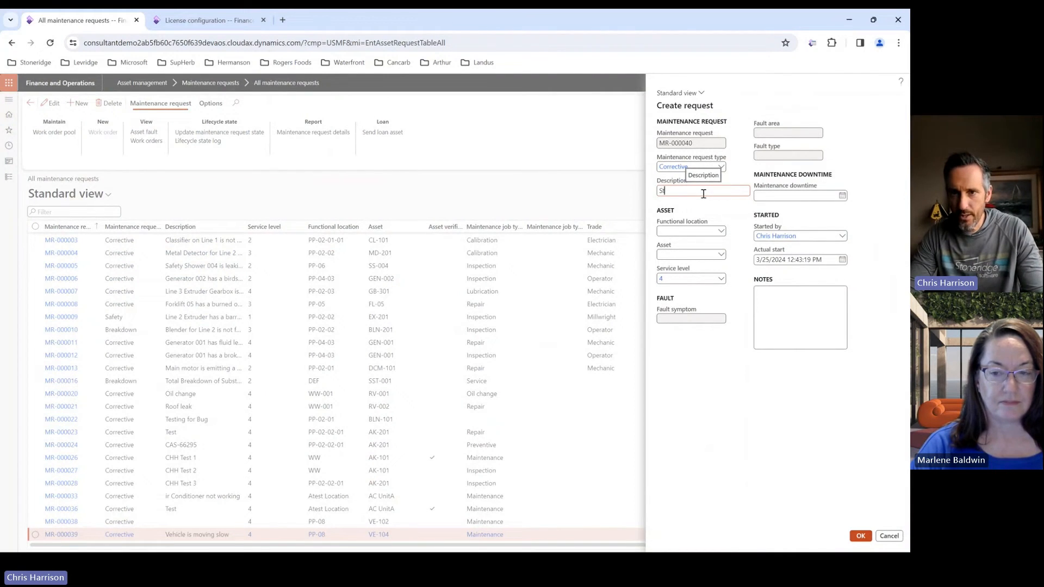
text(teering Wheel is shaky)
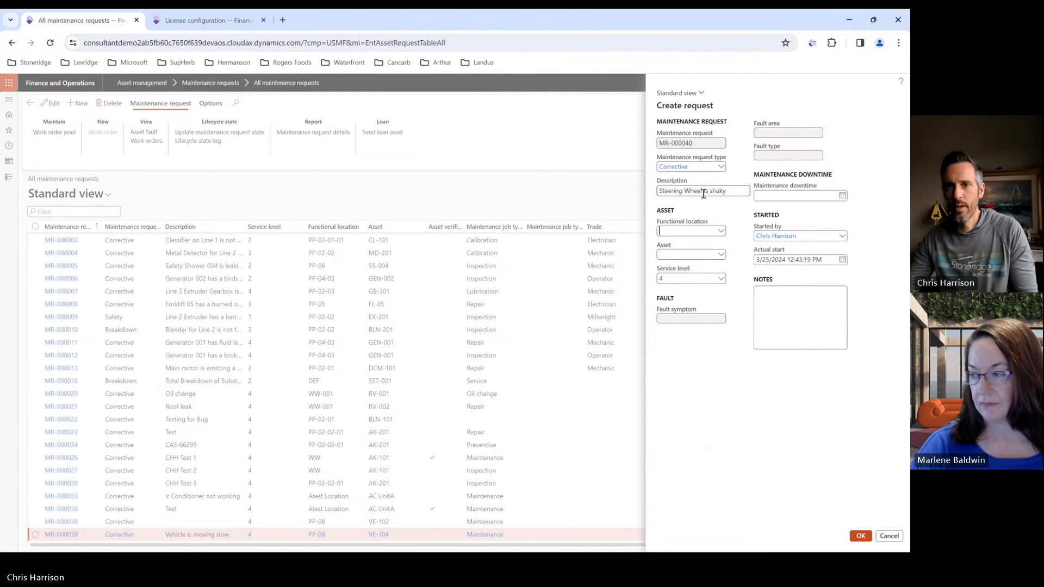
key(Tab)
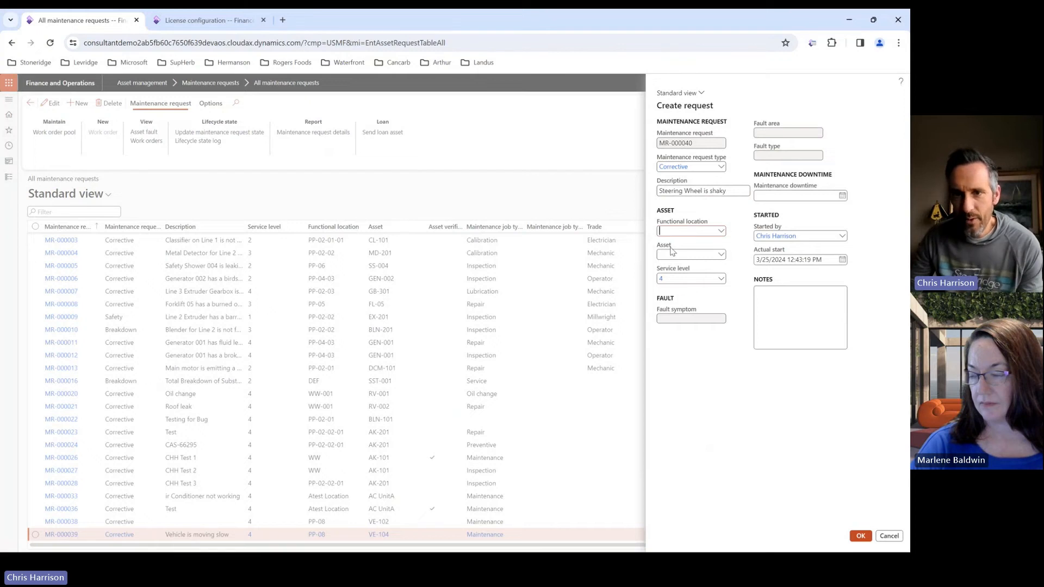
Filter the asset lookup by asset types beginning with "vehic" and select the pickup truck VE-102 for the request.
click(720, 254)
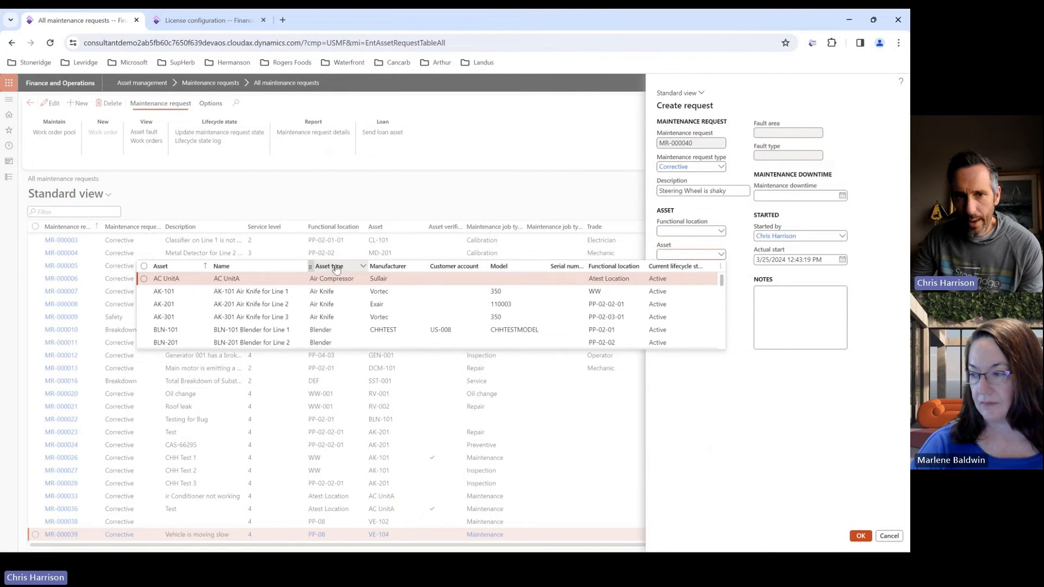
click(329, 266)
text(vehic)
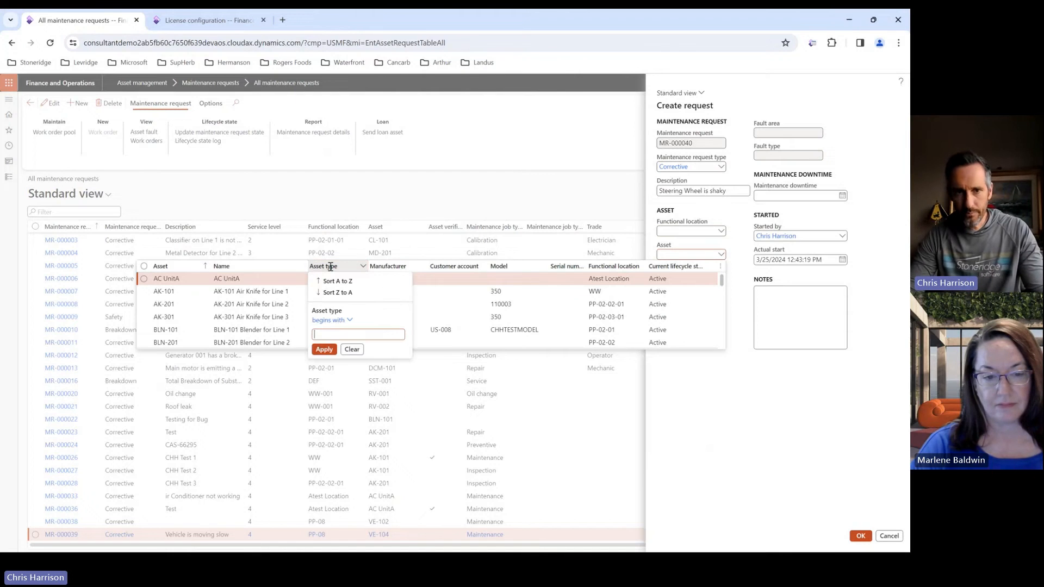
key(Return)
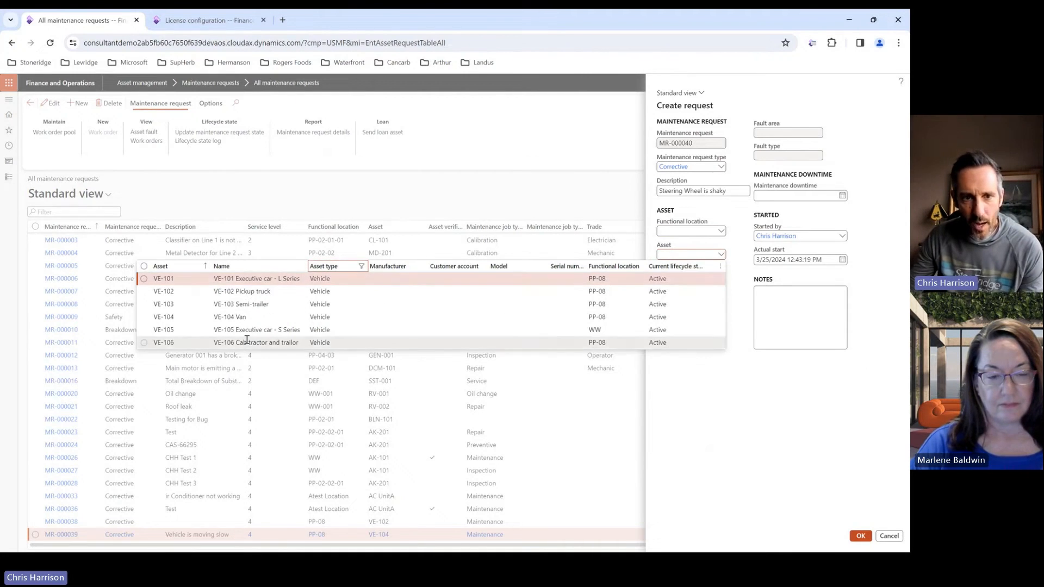
click(274, 291)
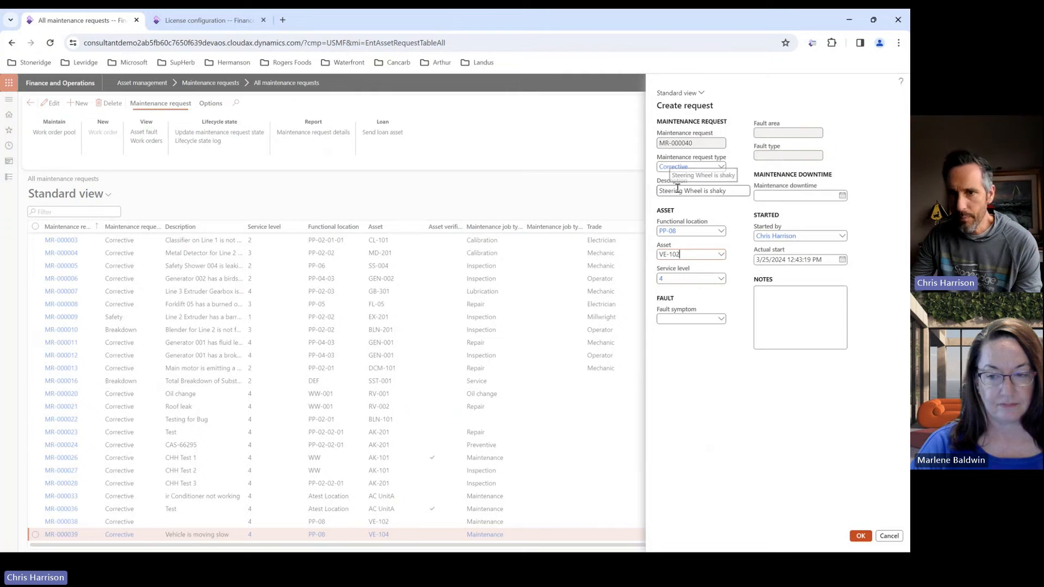
Set the request's fault symptom to Shaky steering wheel, check the available fault areas, and create the maintenance request.
click(669, 319)
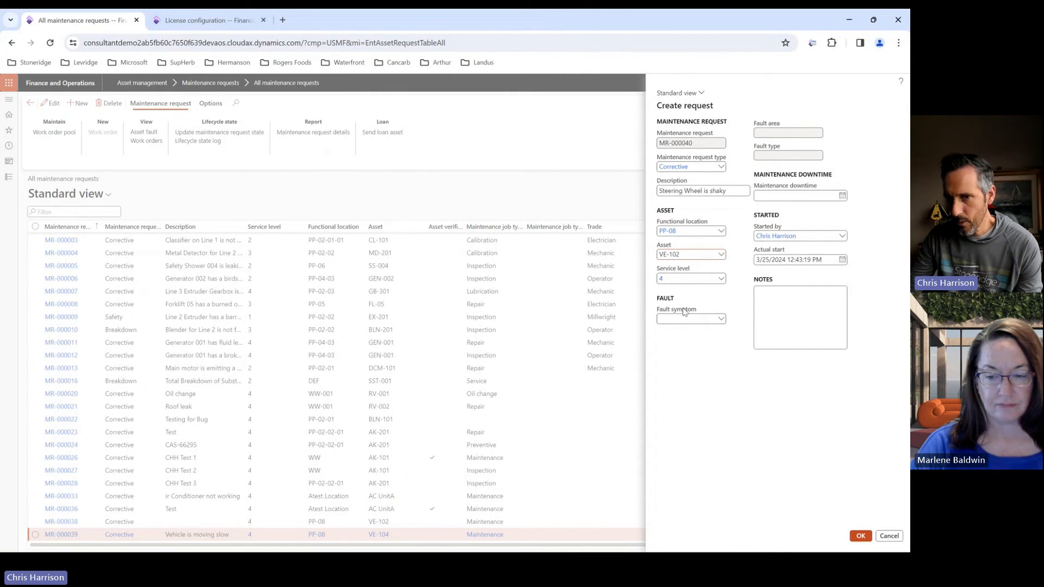
click(720, 319)
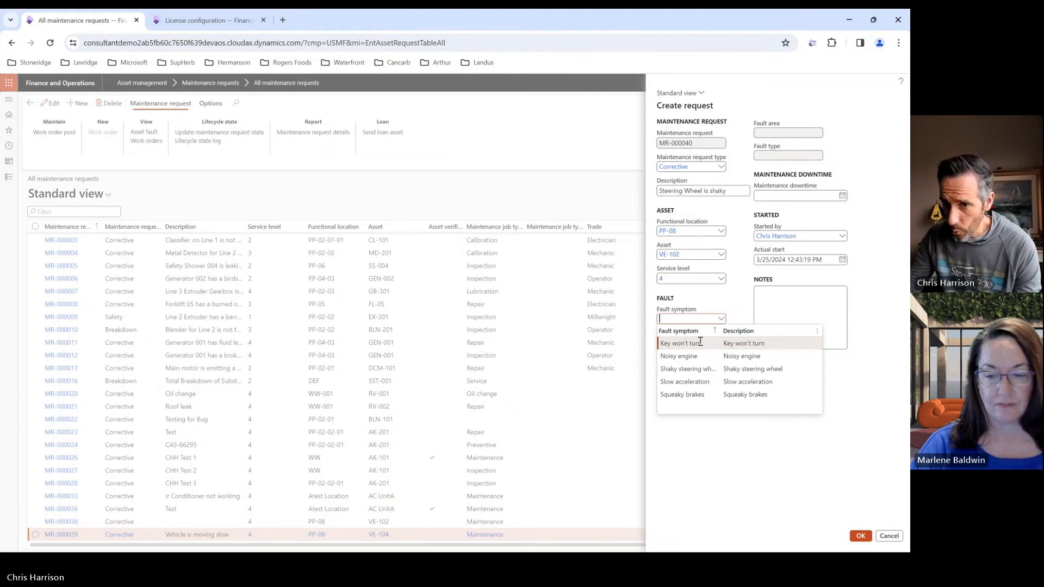
click(695, 369)
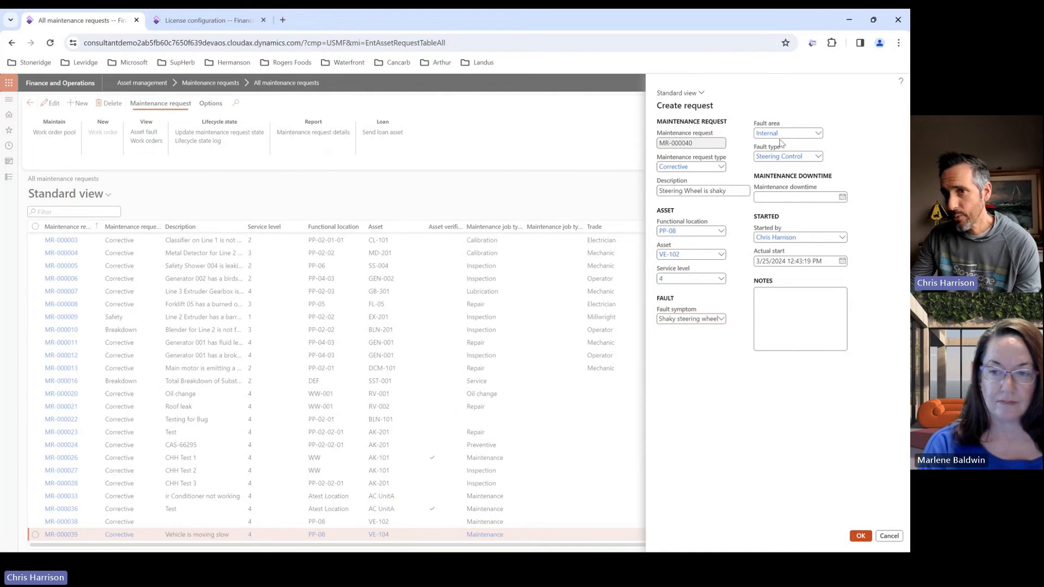
click(819, 135)
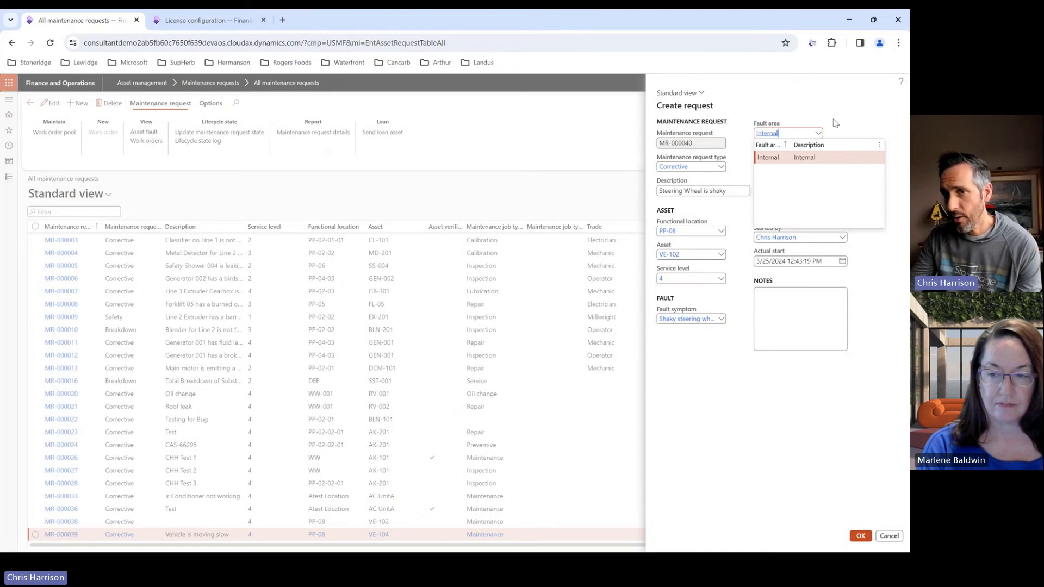
click(836, 122)
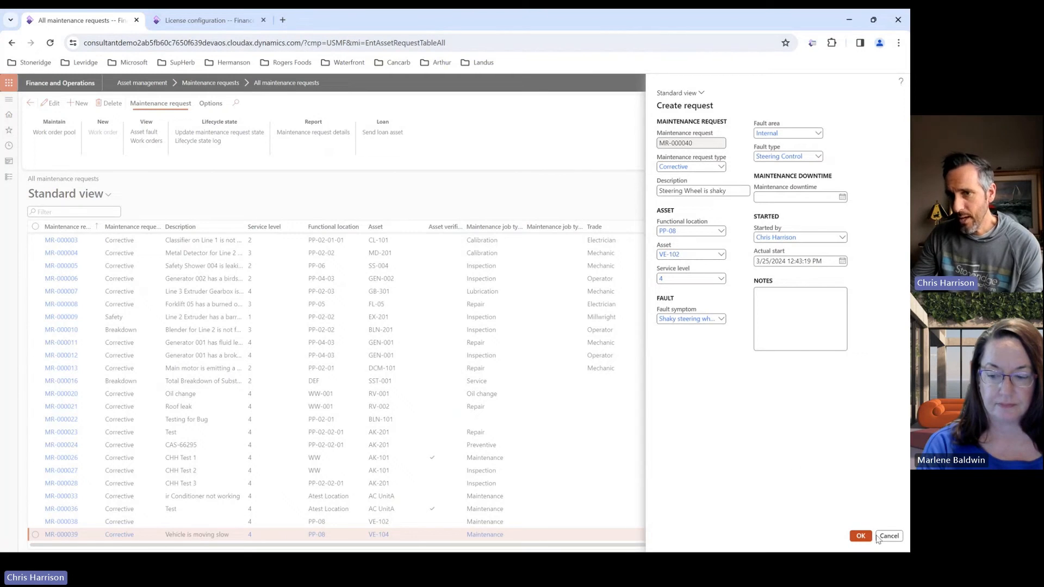
click(859, 536)
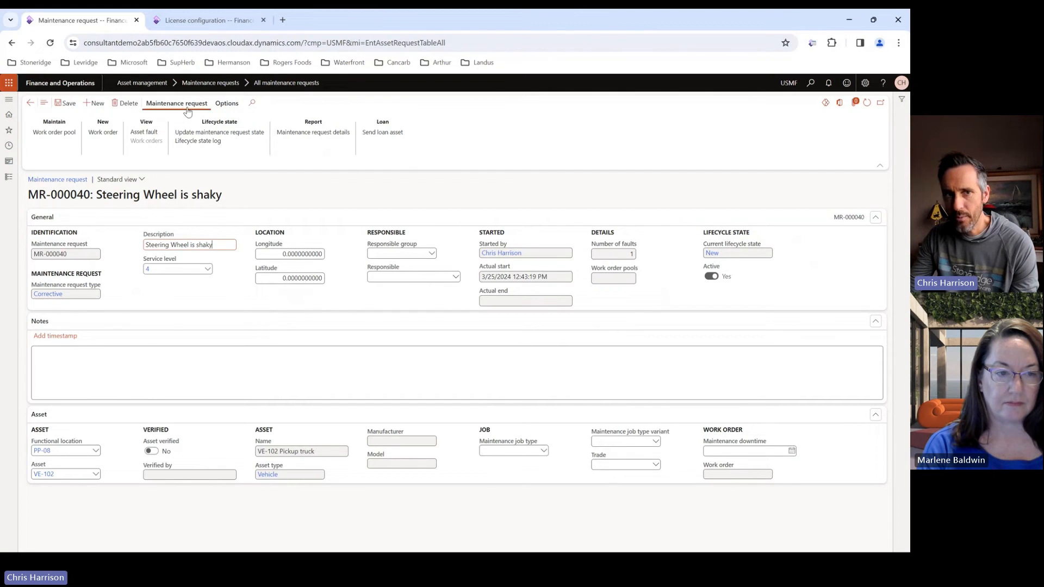
View the maintenance request's asset fault, check the fault history of pickup truck VE-102, and return to the request.
click(145, 135)
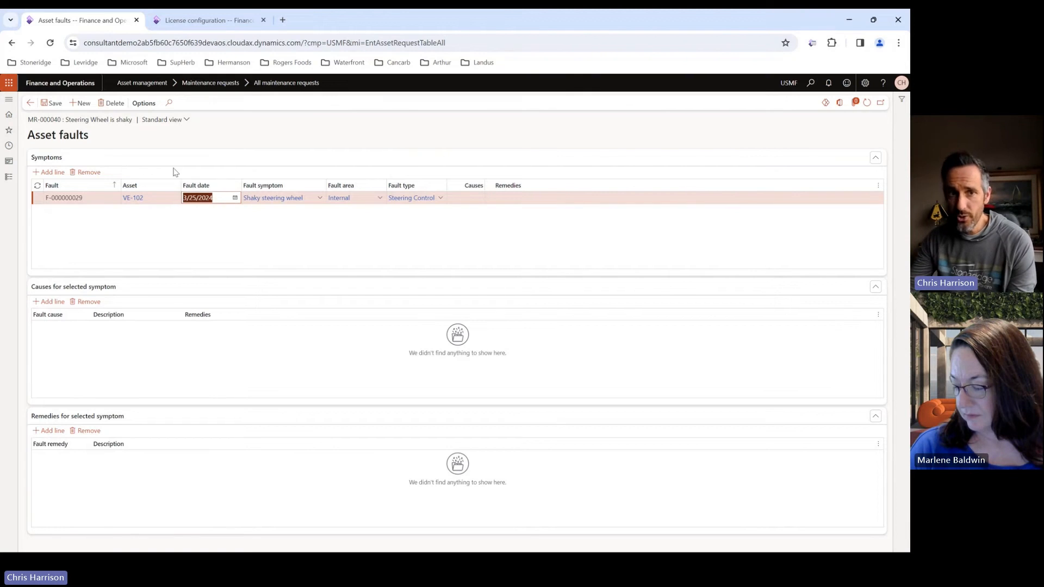
click(133, 199)
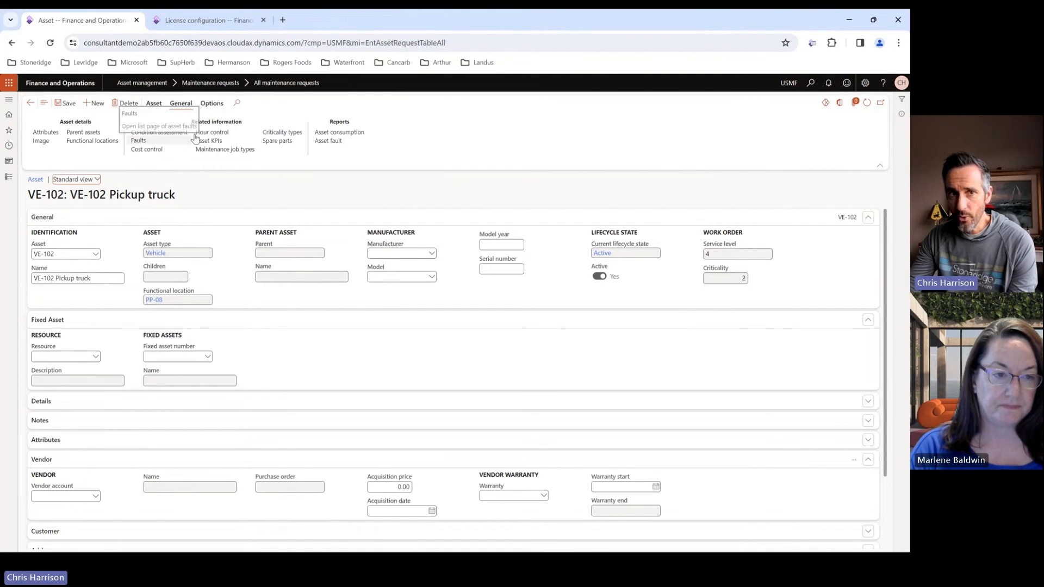
click(145, 143)
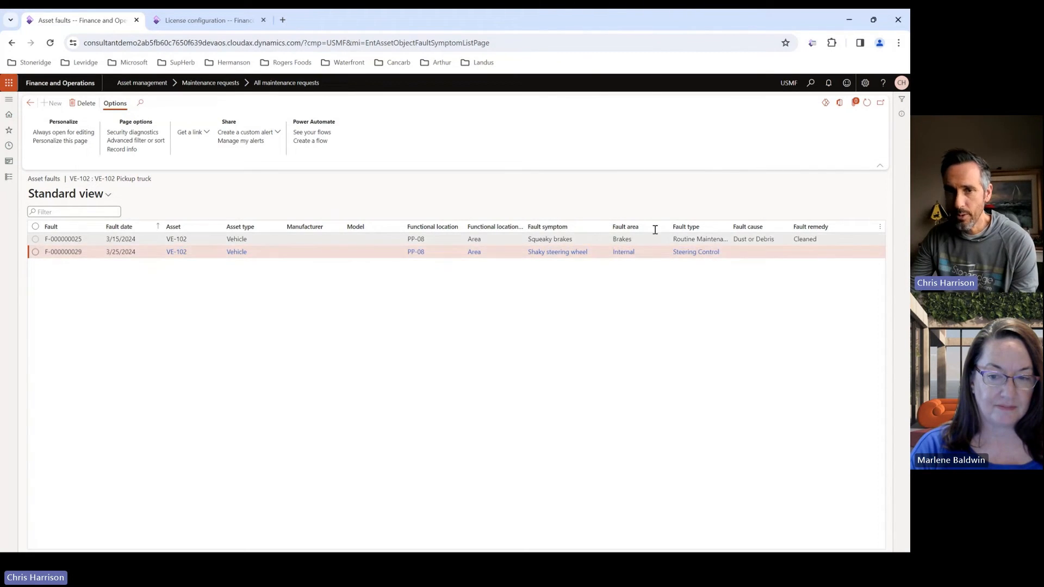
mouse_move(527, 259)
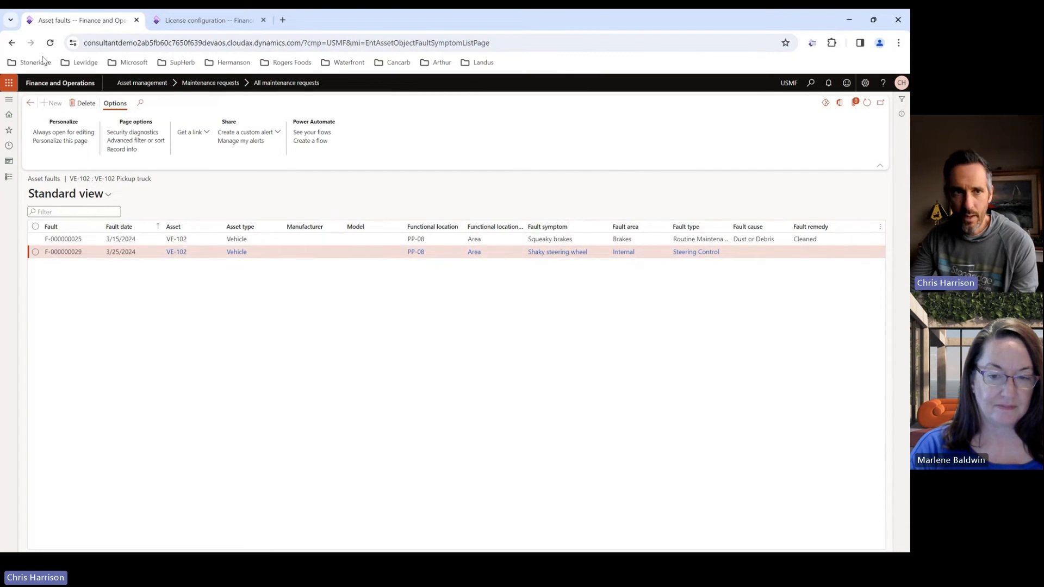
click(30, 102)
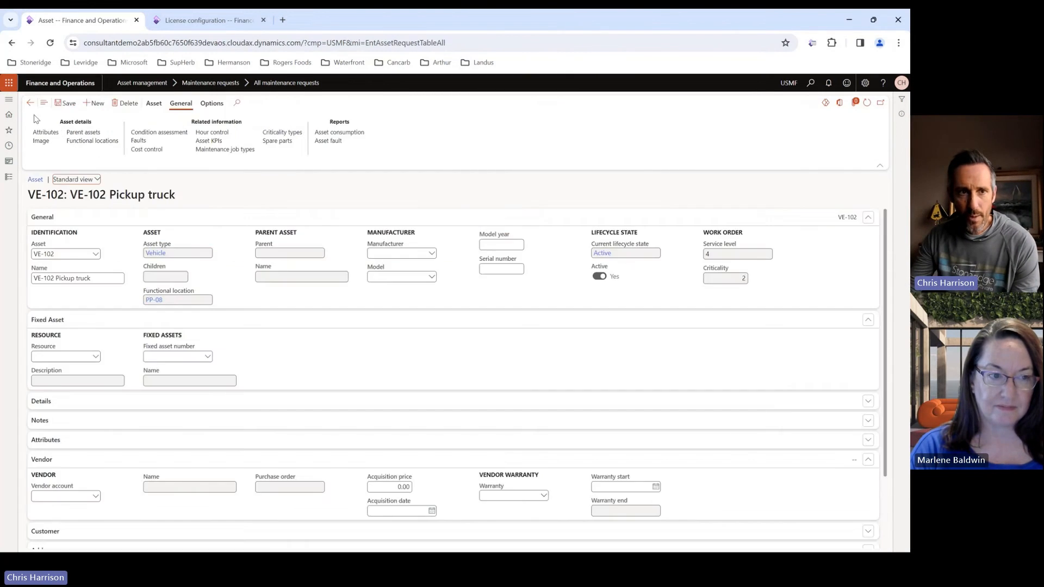
click(30, 103)
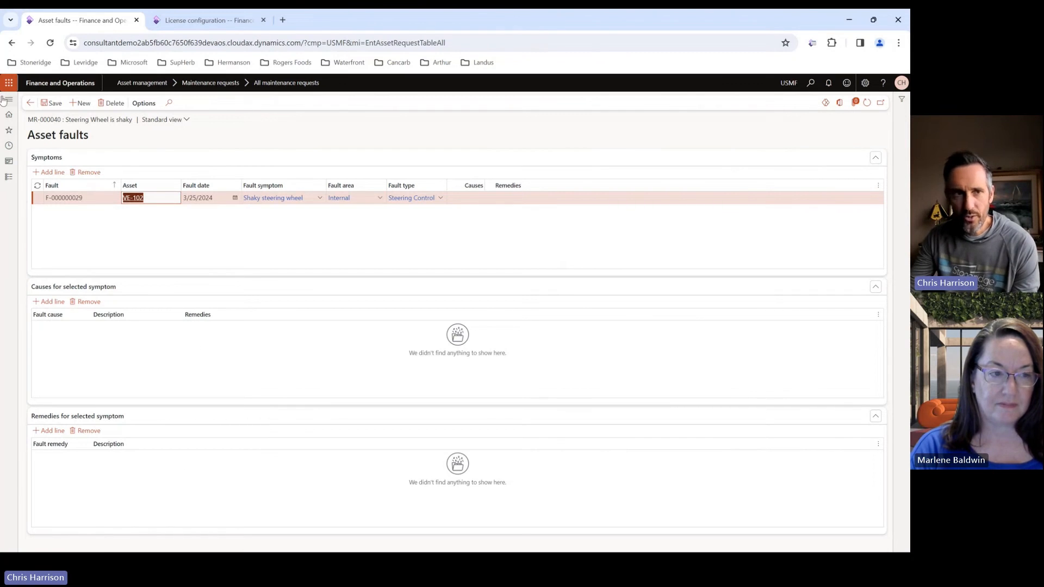
click(28, 103)
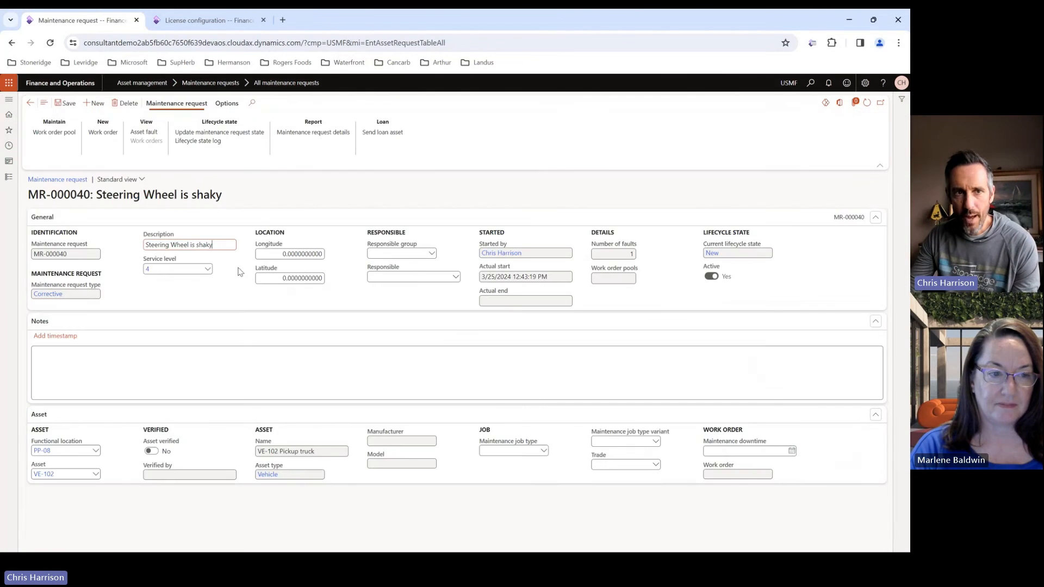
Create a corrective work order from the maintenance request with the maintenance job type Maintenance.
click(103, 133)
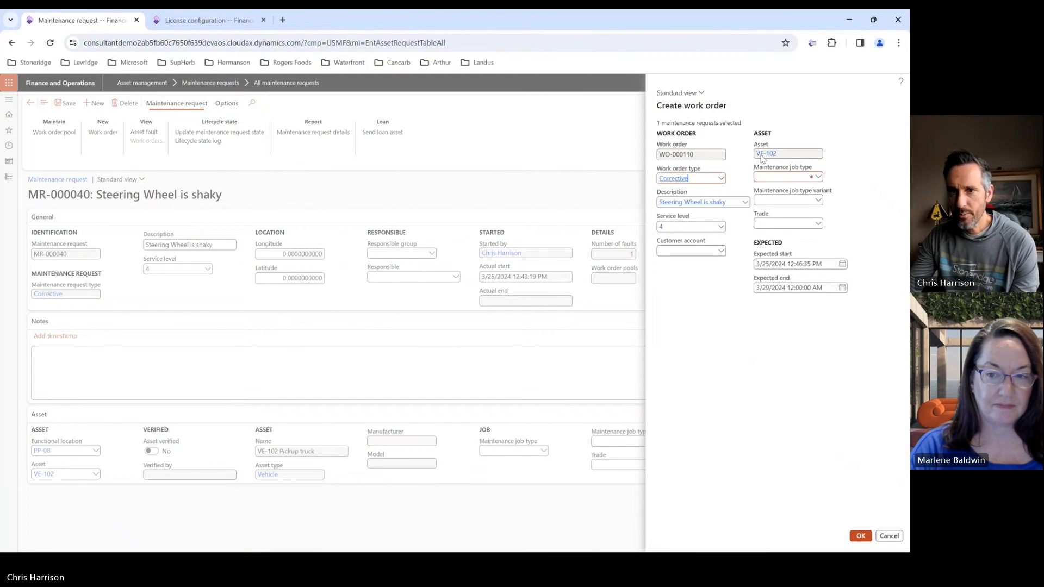
click(817, 176)
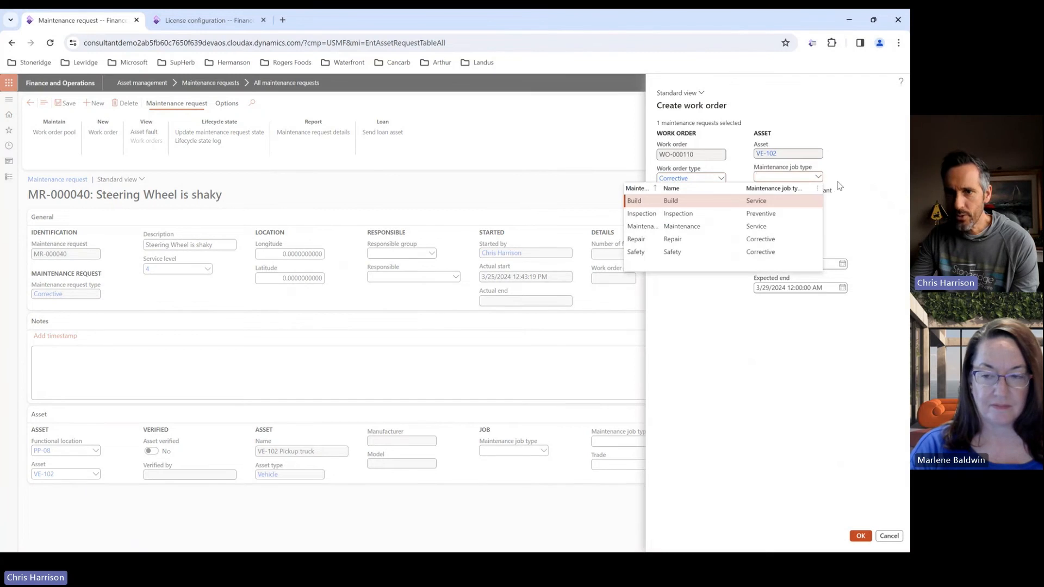
click(692, 226)
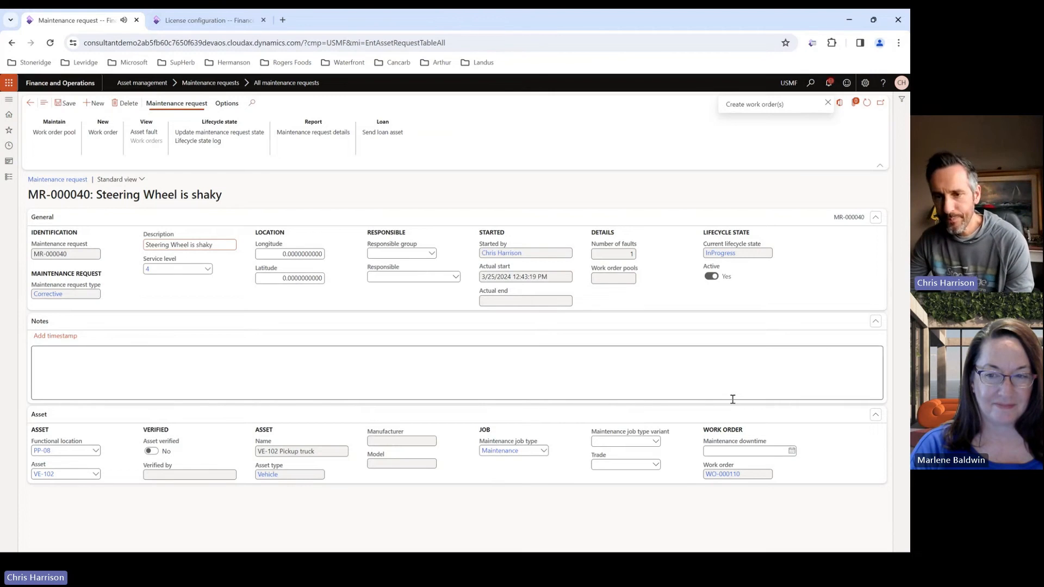
Open the request's linked work order and view the asset fault carried over to it.
click(727, 473)
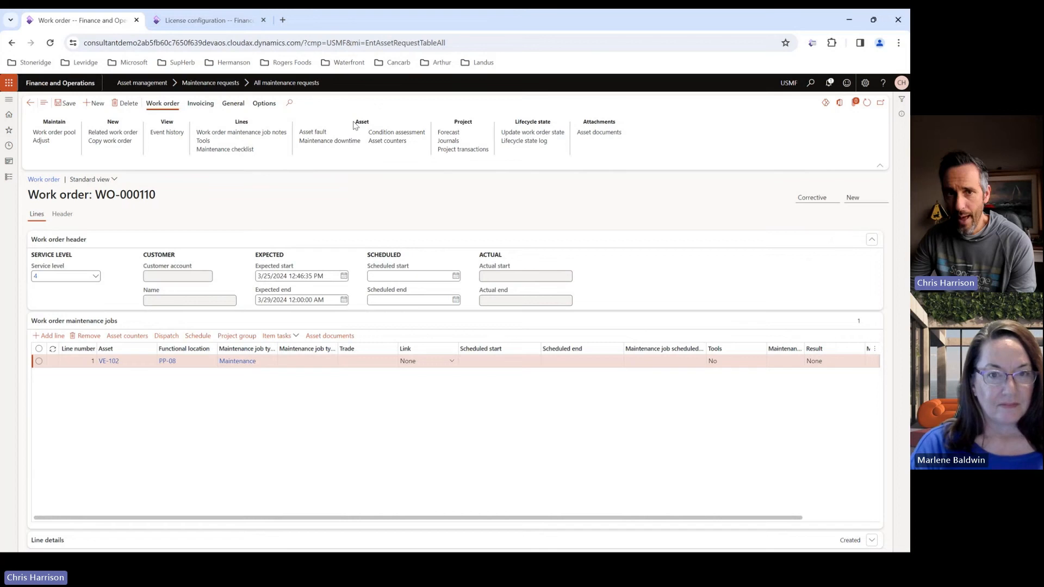
click(307, 136)
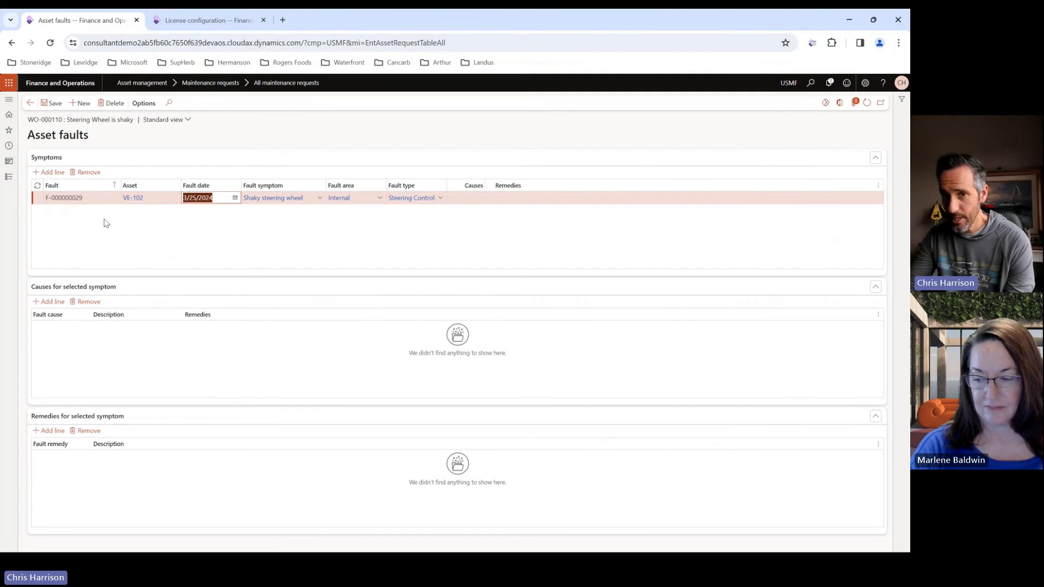
click(30, 102)
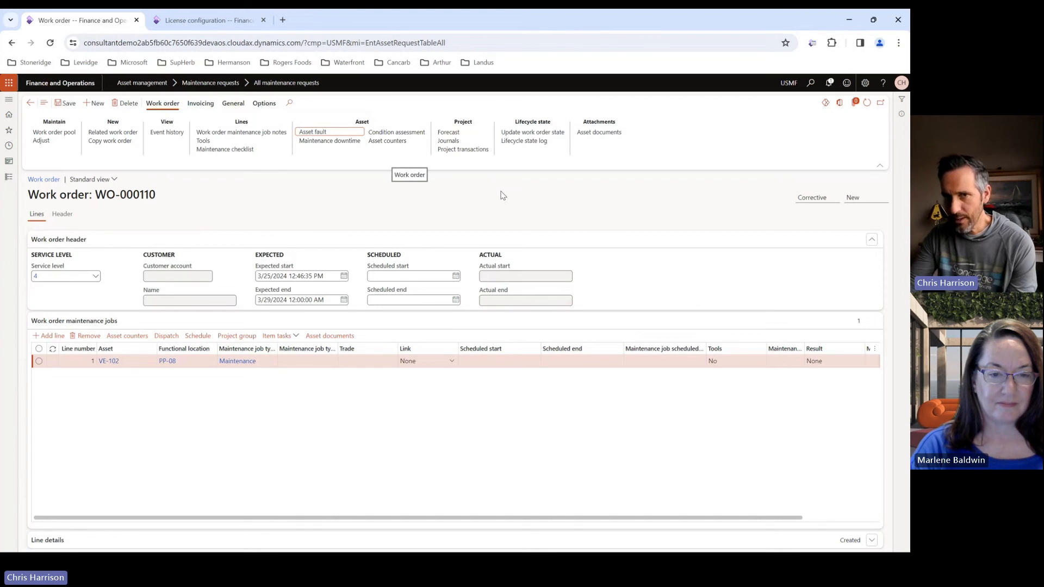
Update the work order's lifecycle state to InProgress.
click(528, 133)
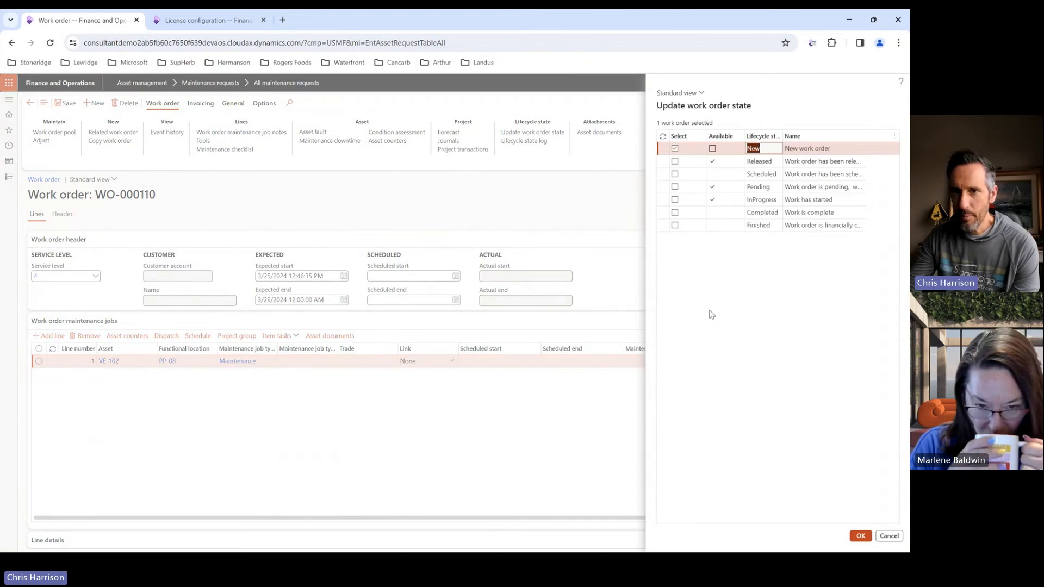
click(674, 199)
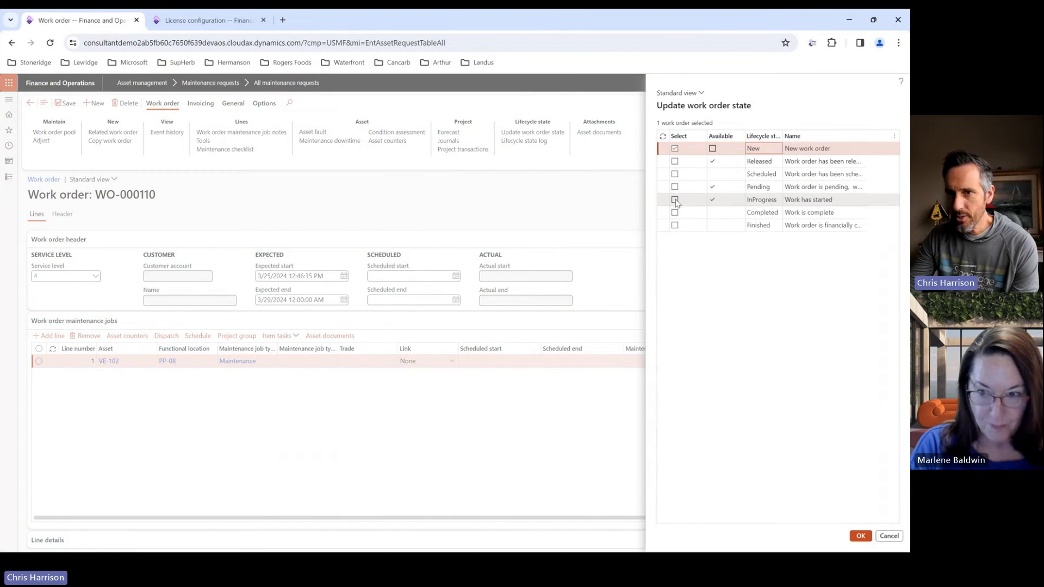
click(859, 536)
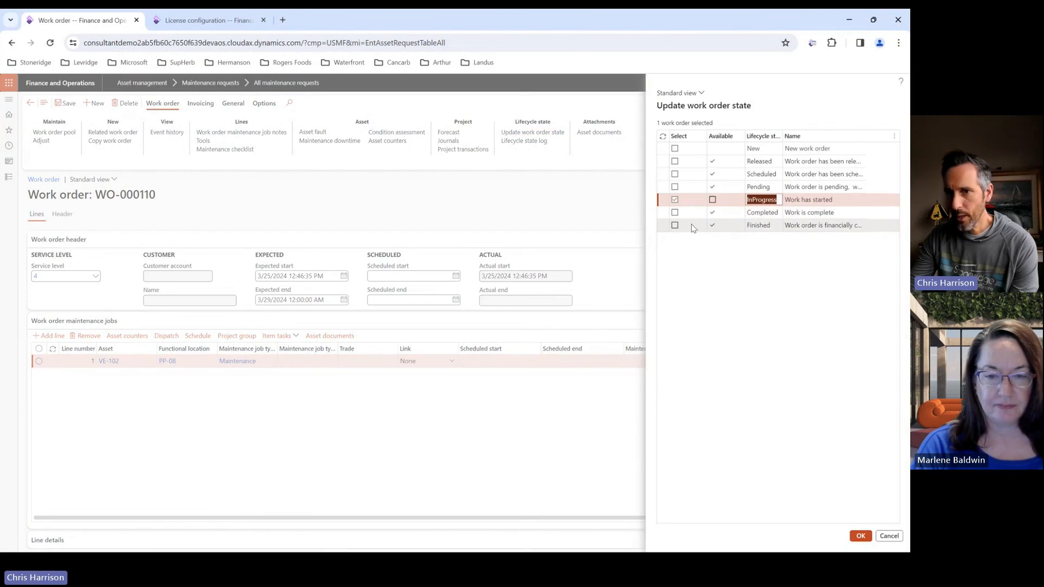
Try to update the work order's lifecycle state to Completed, accepting the proposed actual end.
click(675, 212)
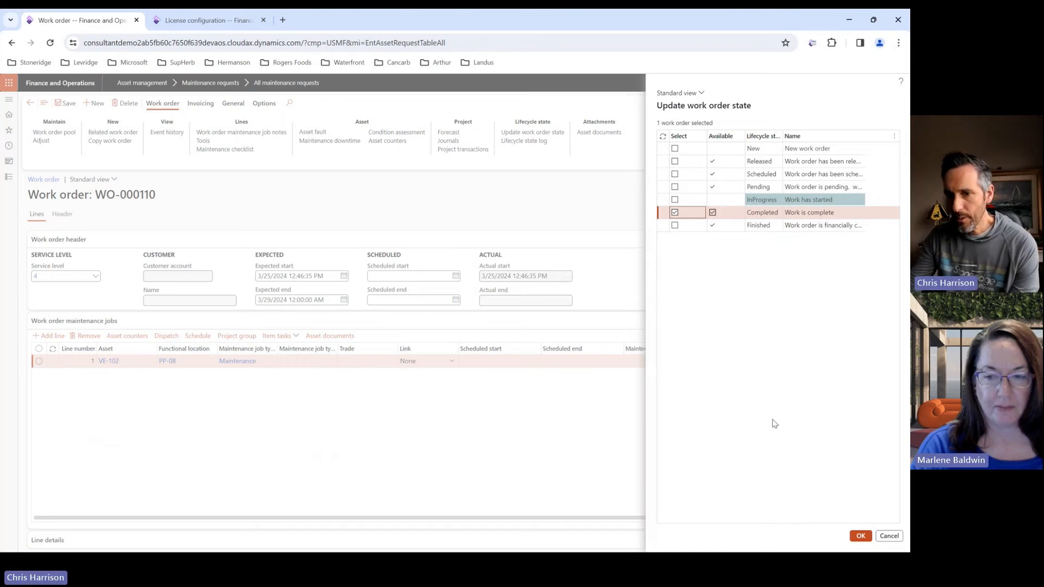
click(858, 536)
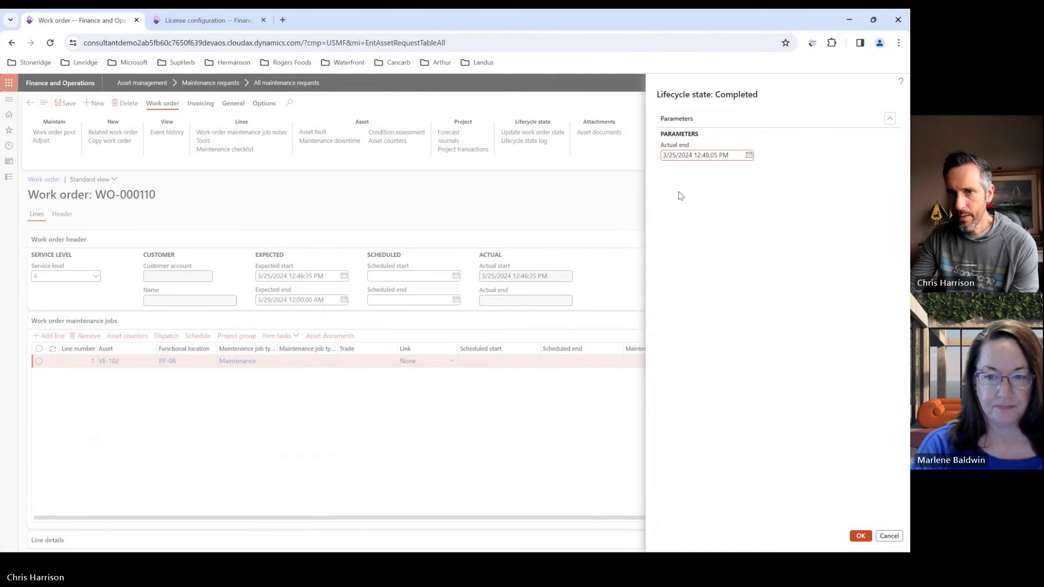
click(860, 536)
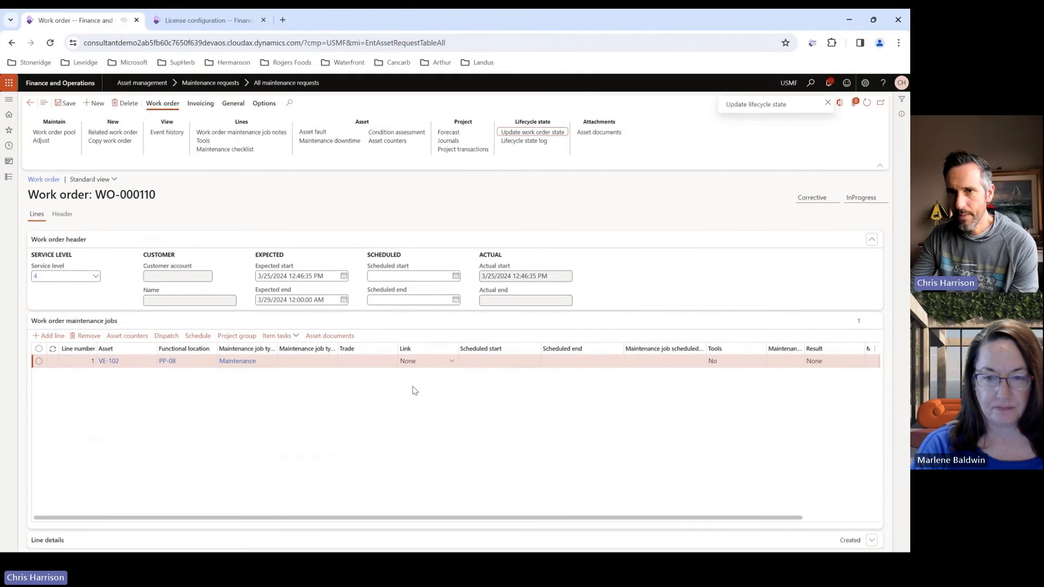
Read the message details of the lifecycle state update among the notifications.
click(829, 104)
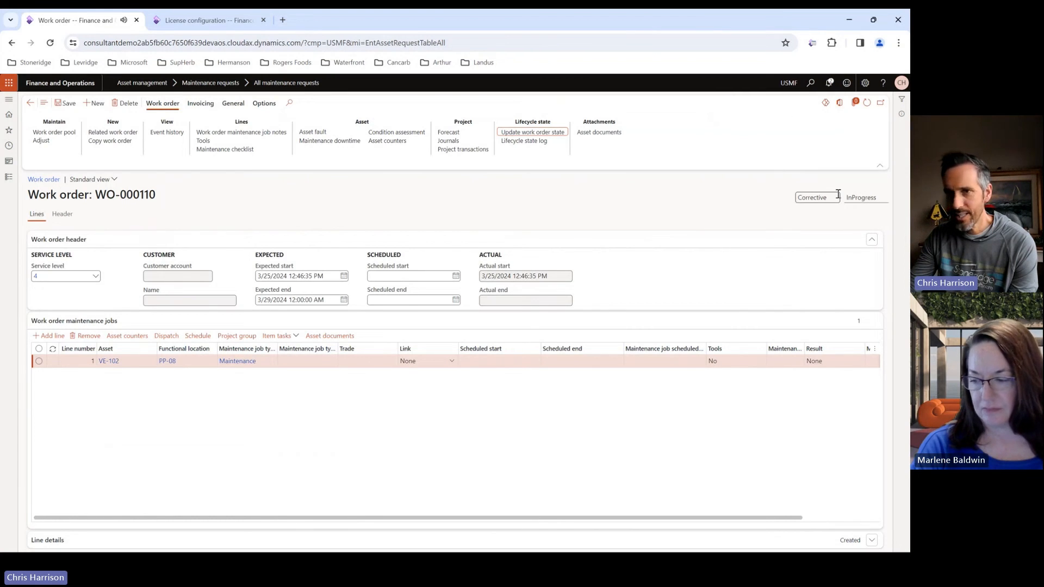
click(830, 83)
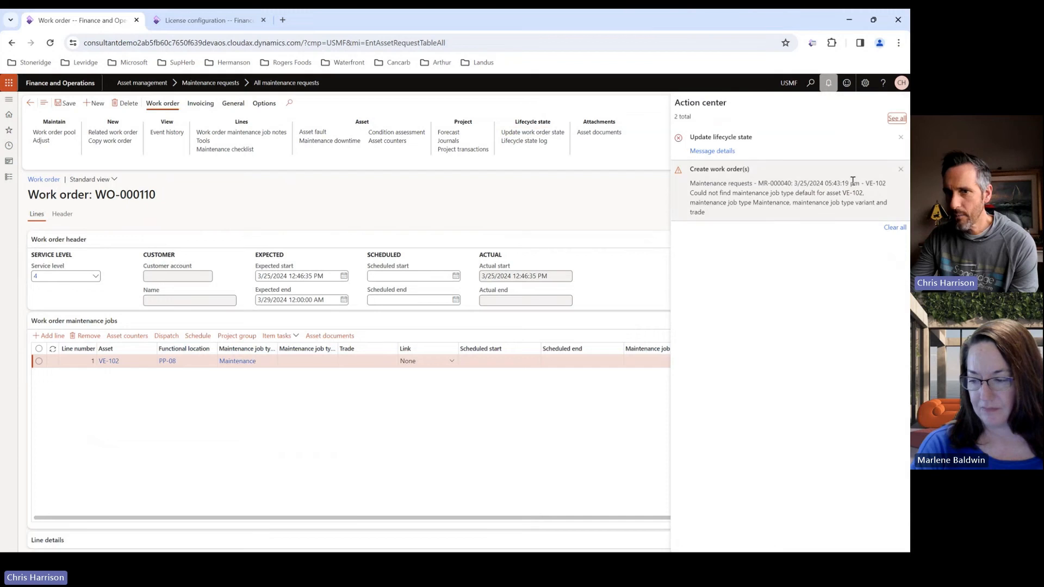
click(711, 150)
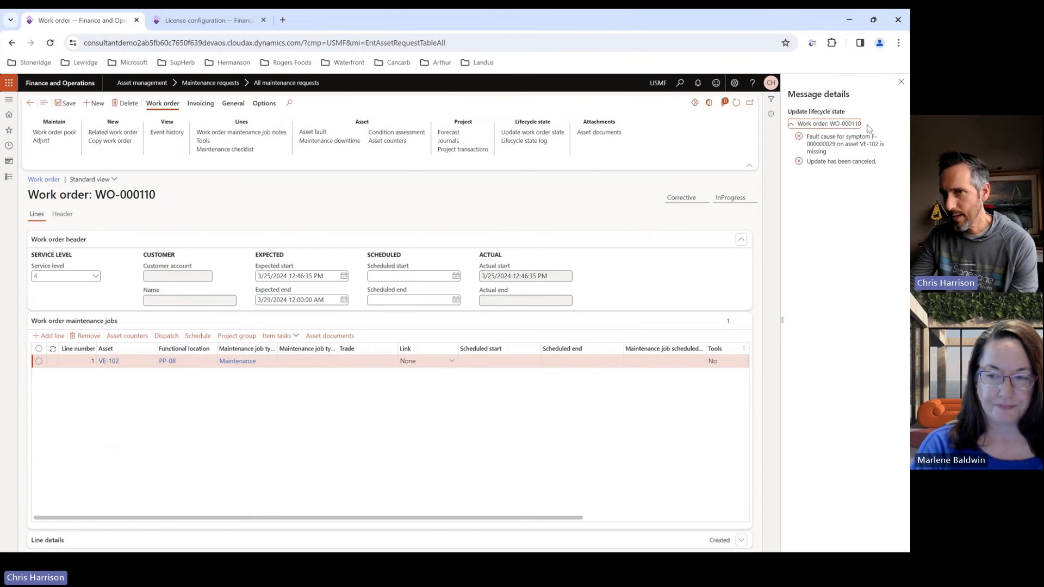
click(900, 82)
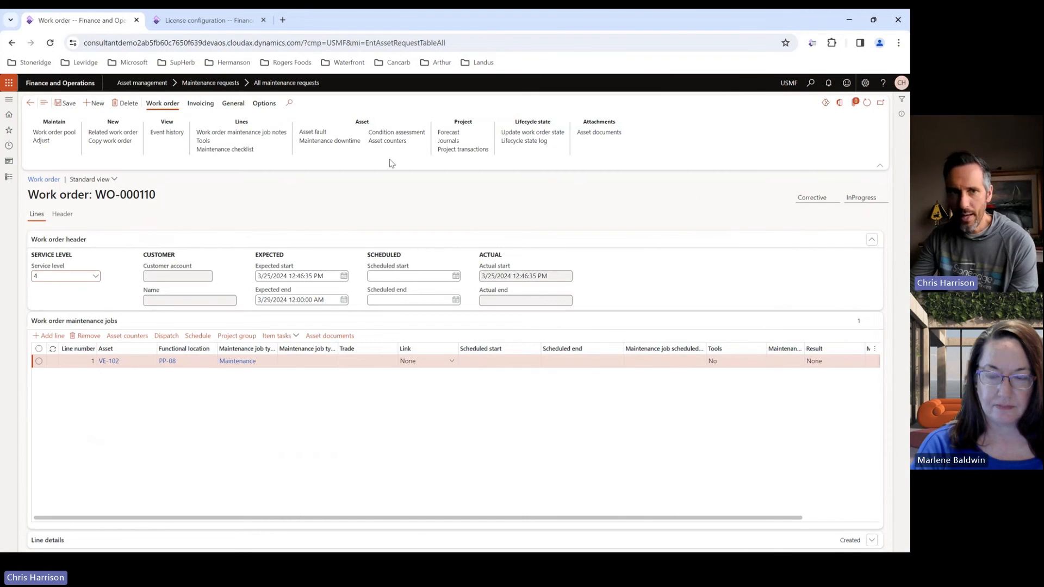
Add the fault cause Wheel Alignment to the shaky steering wheel symptom in the work order's asset faults.
click(316, 132)
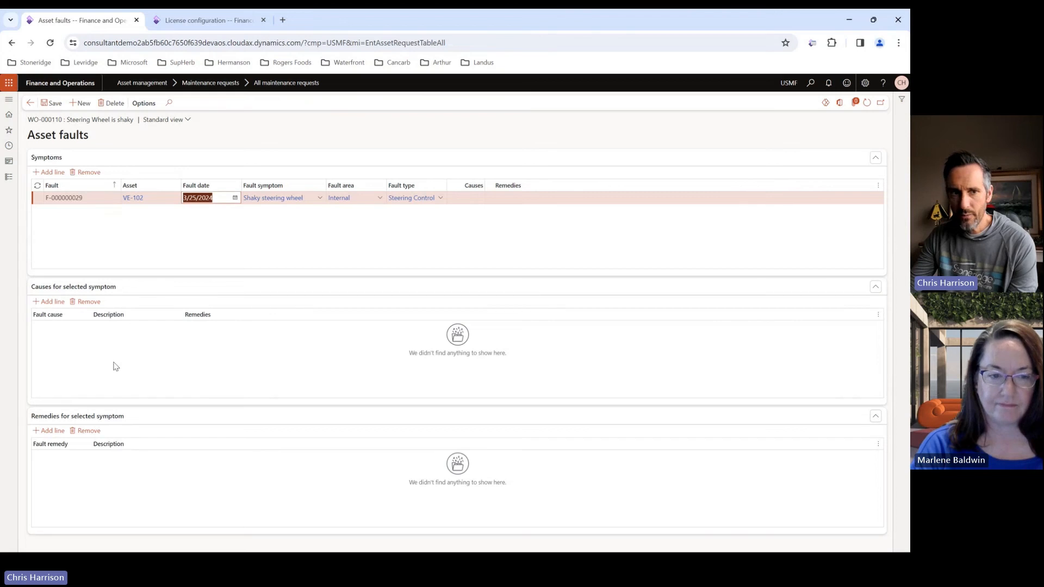
click(49, 301)
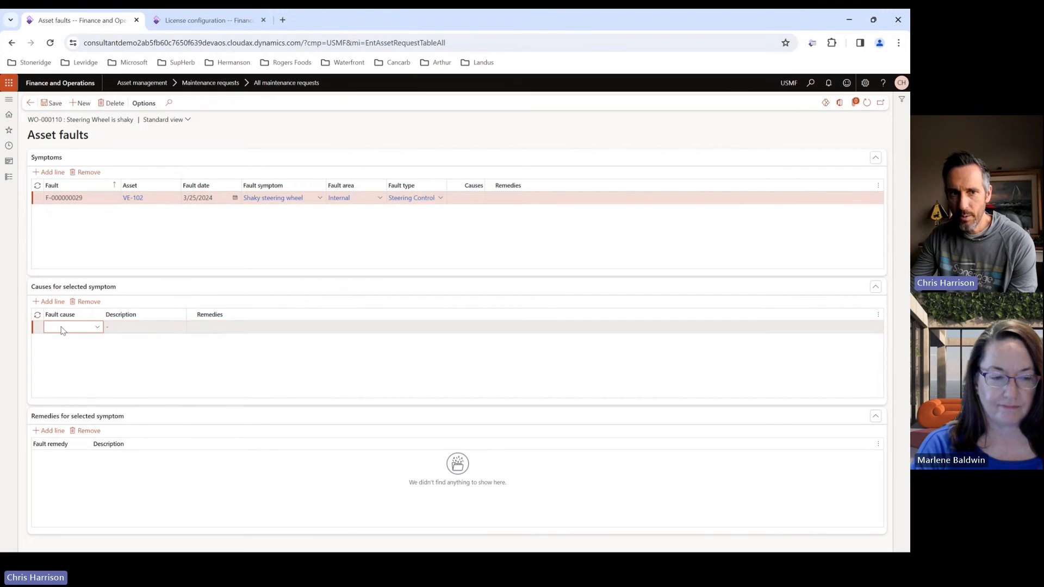
click(99, 329)
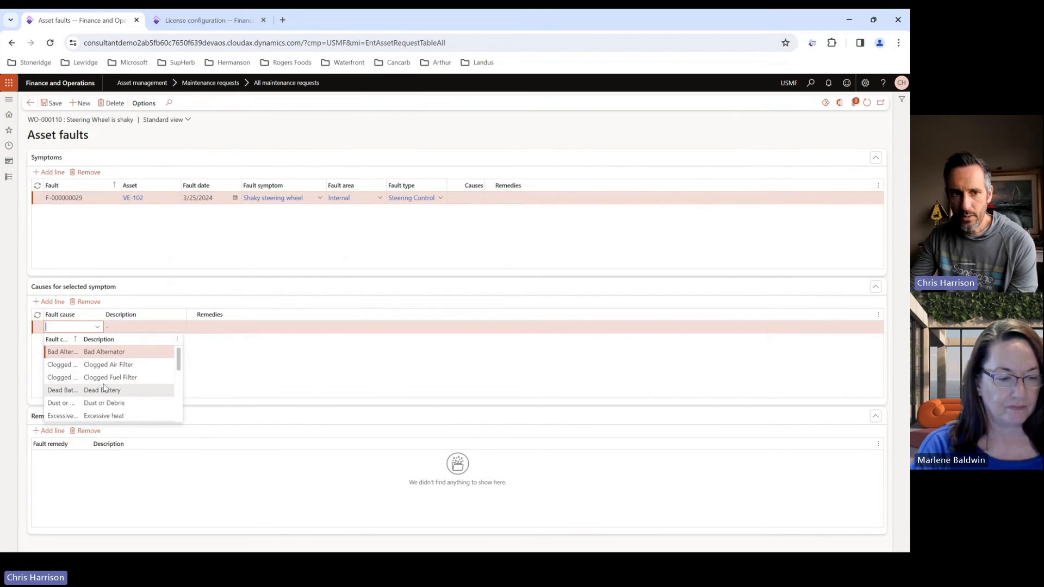
scroll(104, 384, down, 3)
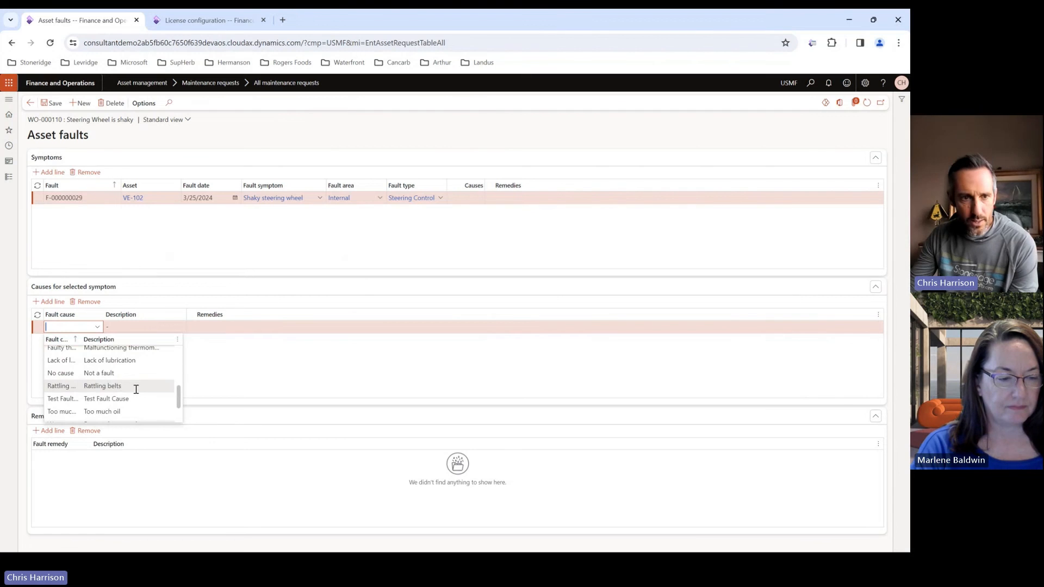
scroll(136, 388, up, 2)
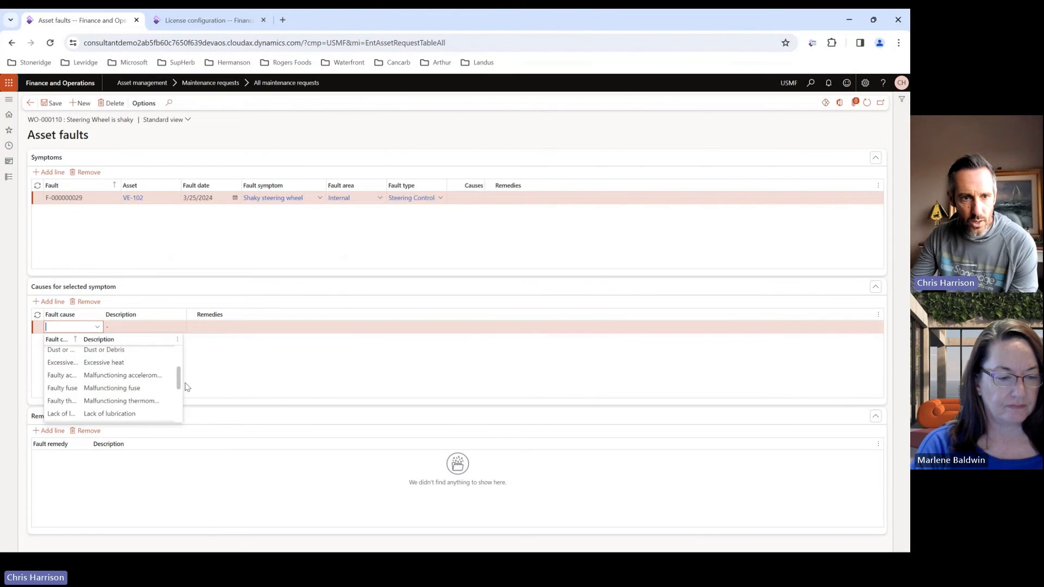
mouse_move(181, 388)
mouse_down()
mouse_move(178, 352)
mouse_move(179, 405)
mouse_up()
click(145, 405)
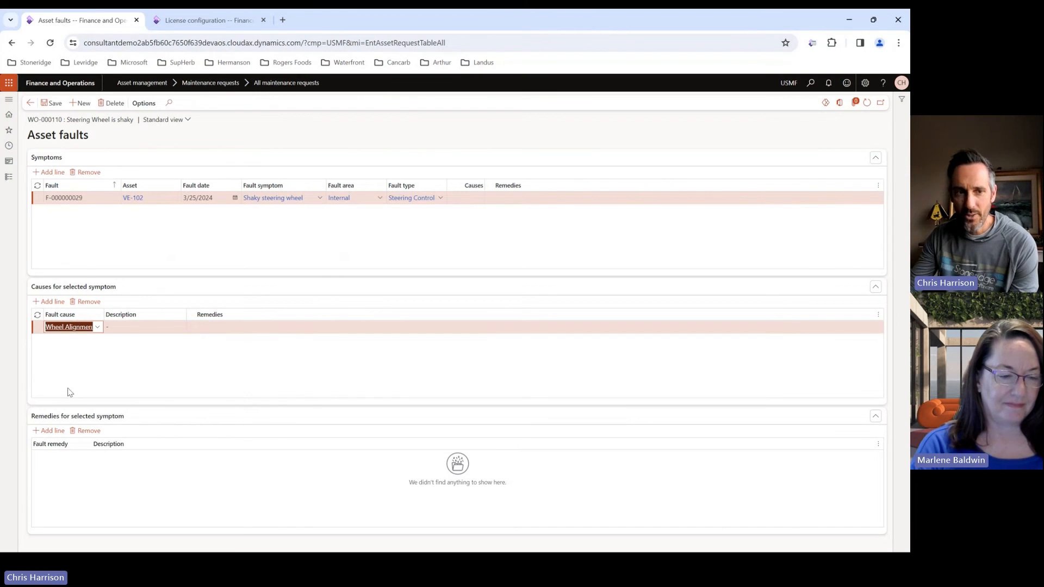
Add the fault remedy Routine to the symptom, save the asset fault, and return to the work order.
click(45, 431)
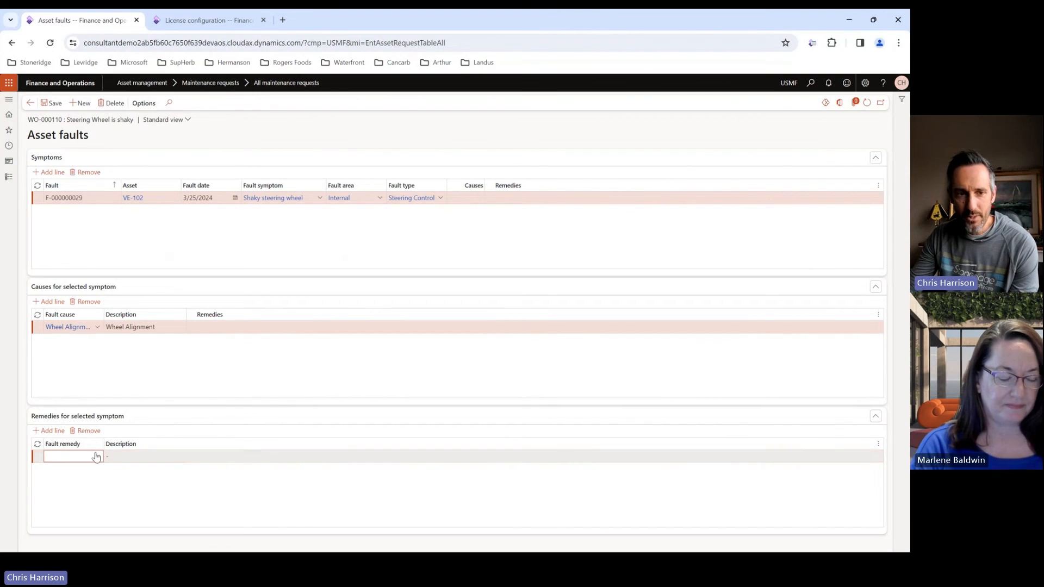
click(97, 456)
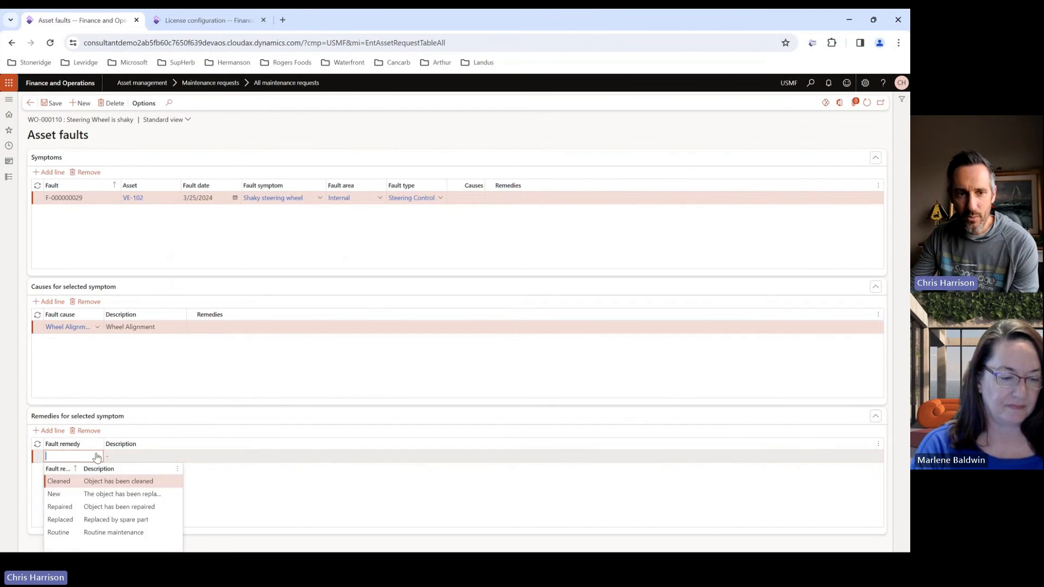
click(109, 532)
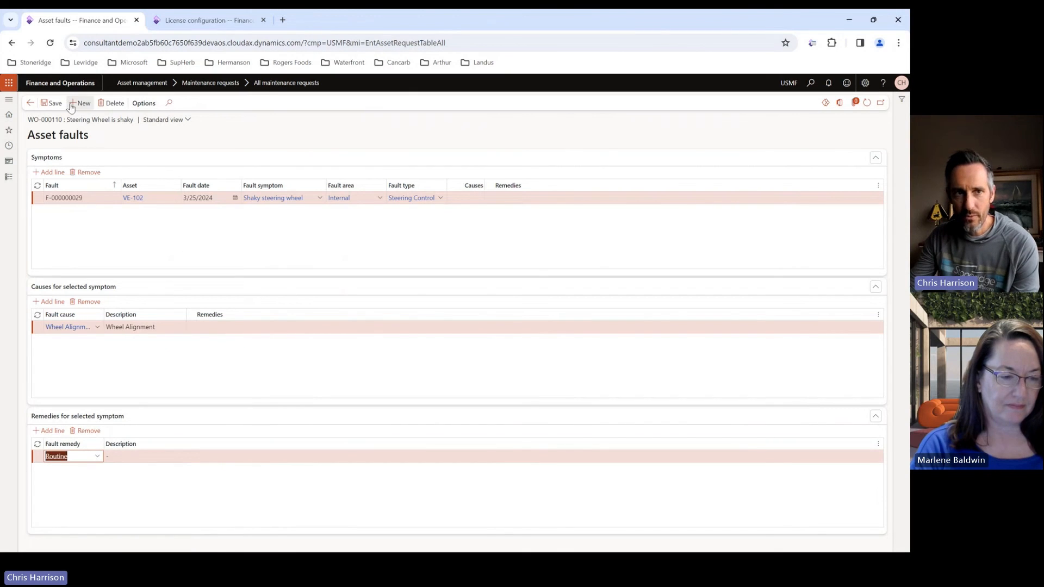
click(52, 102)
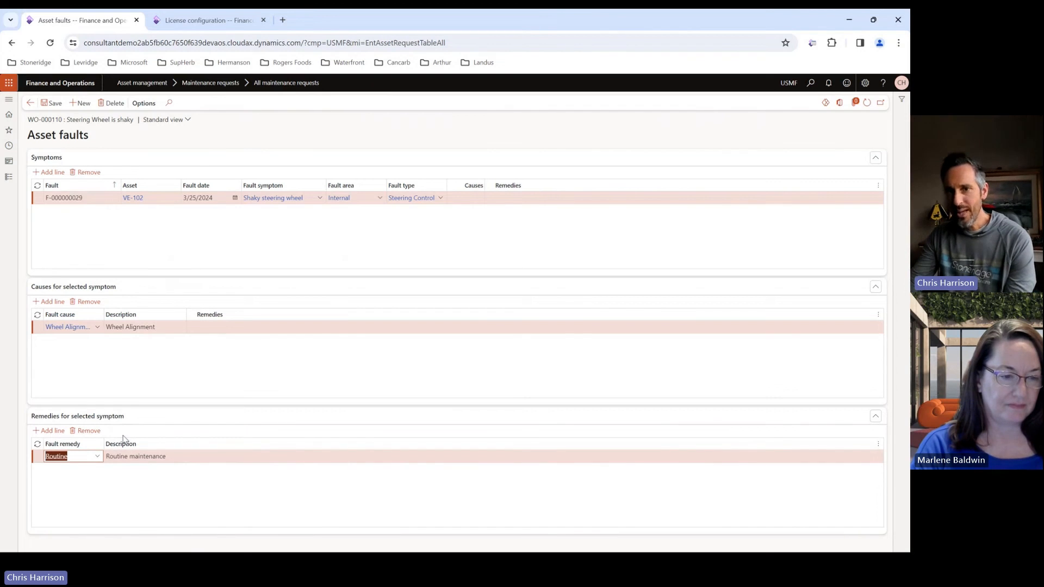
click(30, 103)
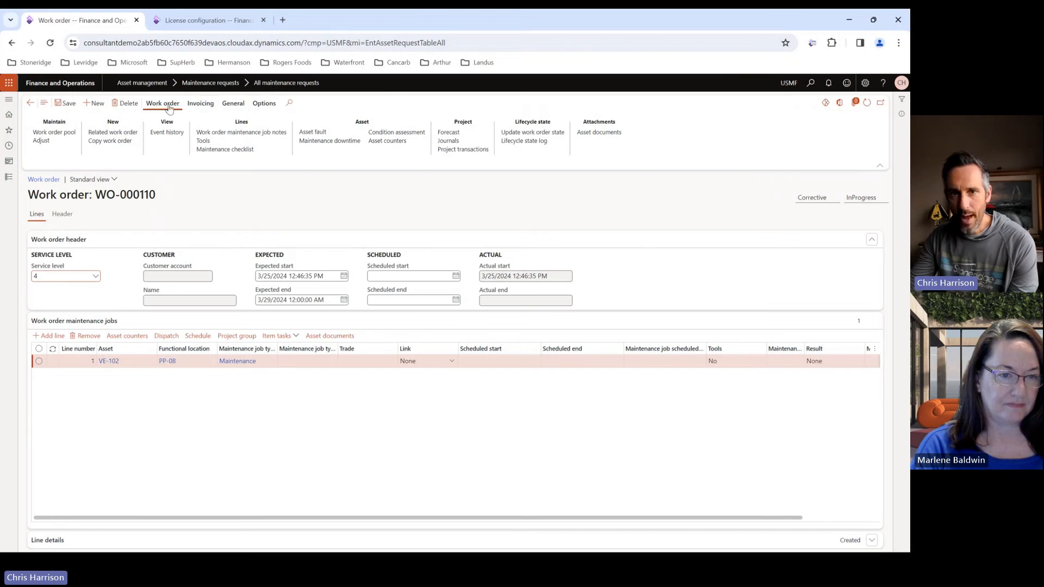
Update the work order's lifecycle state to Completed, accepting the proposed actual end.
click(519, 136)
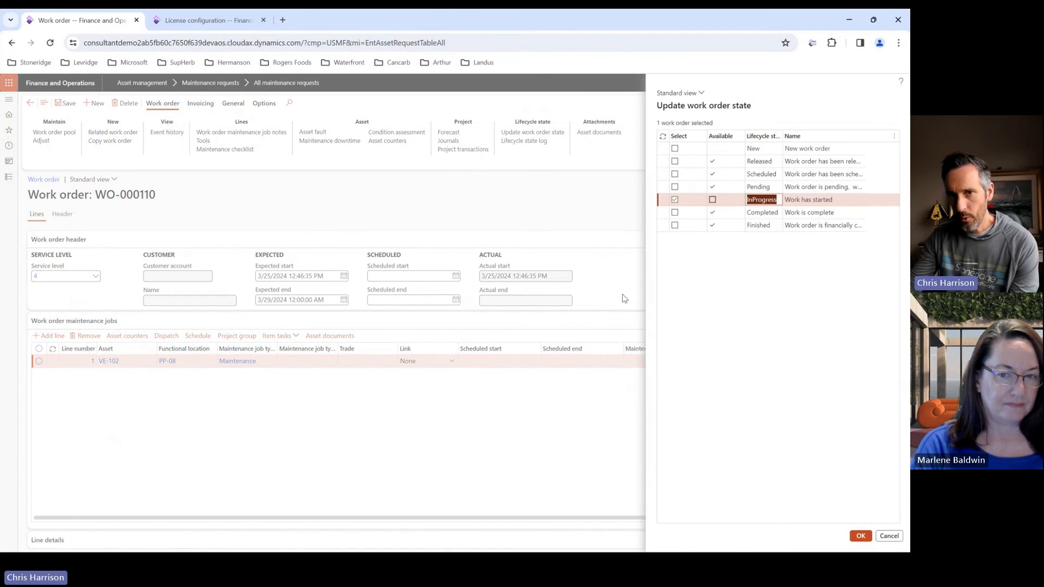
click(680, 213)
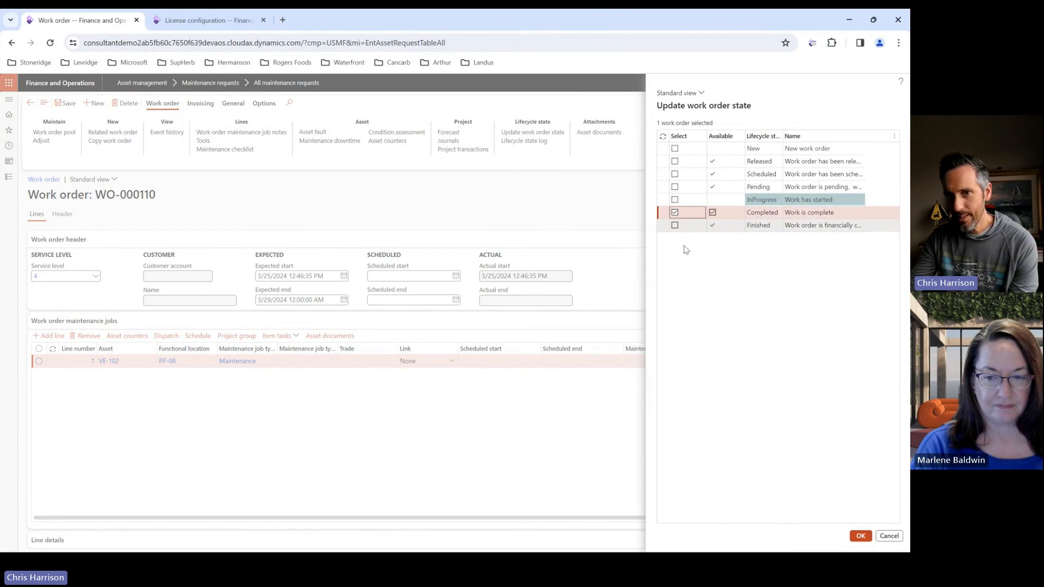
click(860, 536)
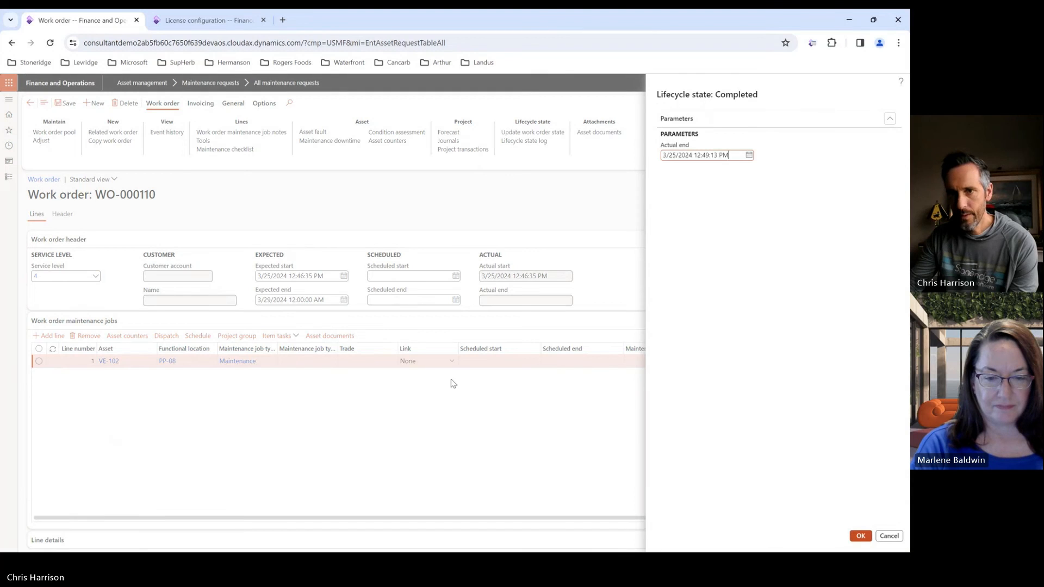
click(861, 536)
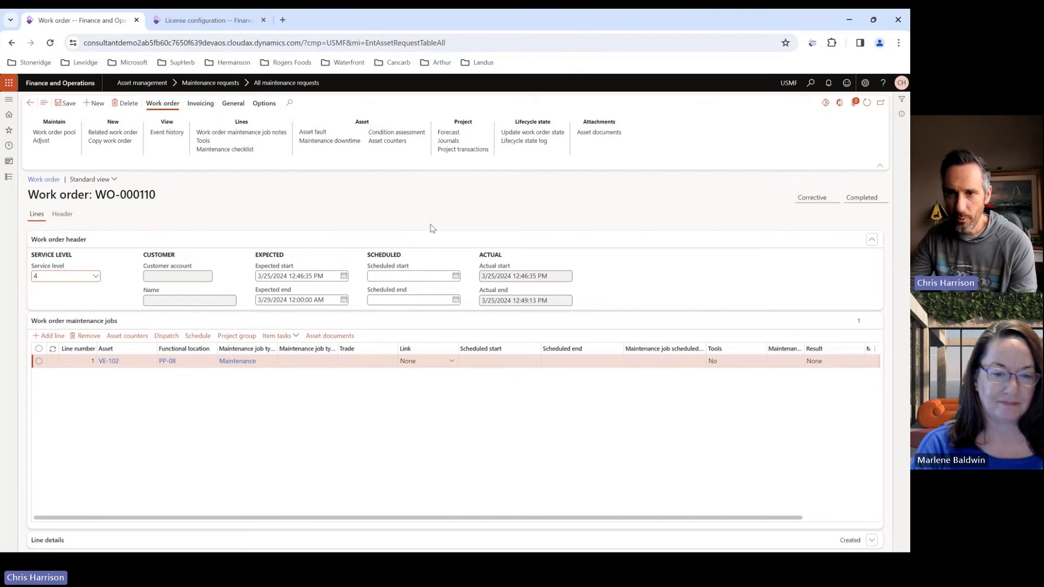
Open the Asset faults inquiry in Asset management and review the listed symptoms, areas, types, causes and remedies.
click(7, 180)
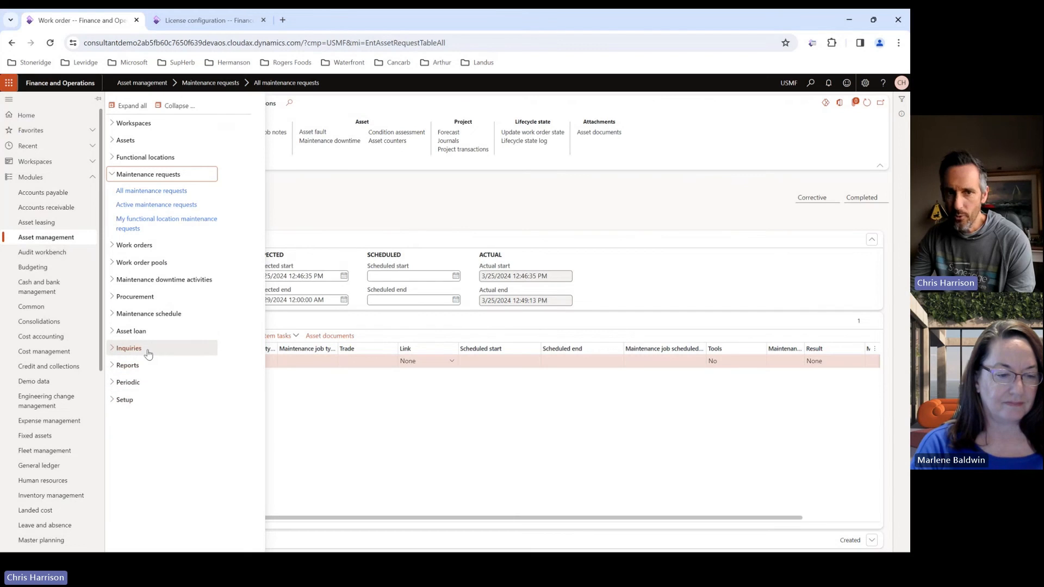
click(129, 349)
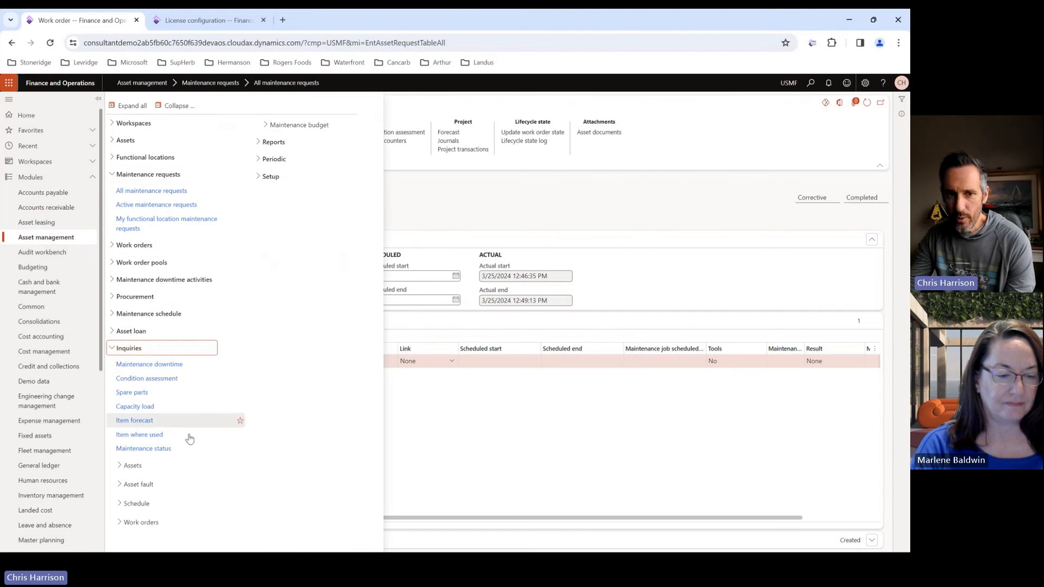
click(158, 485)
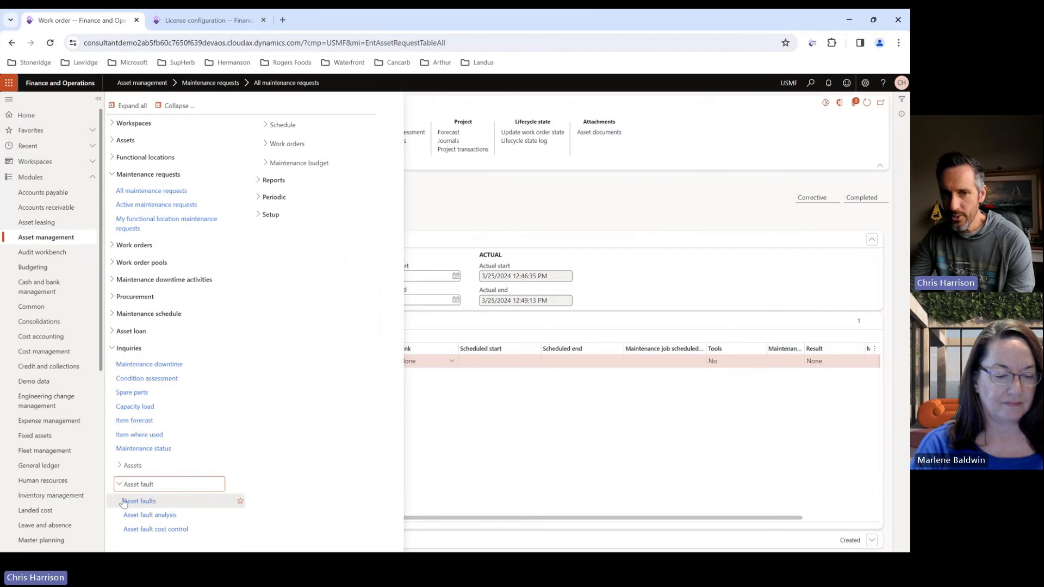
click(139, 501)
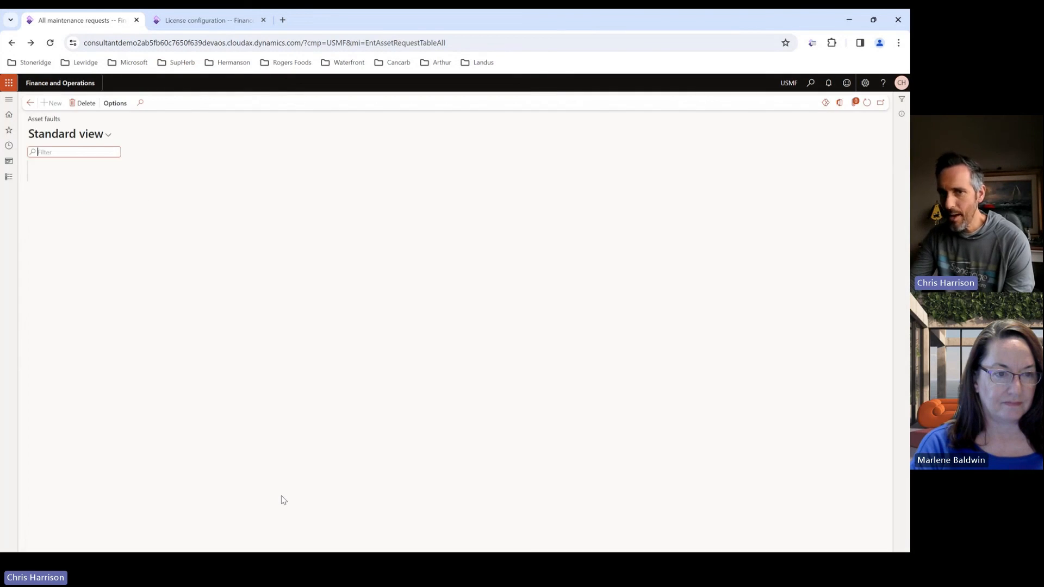
mouse_move(282, 495)
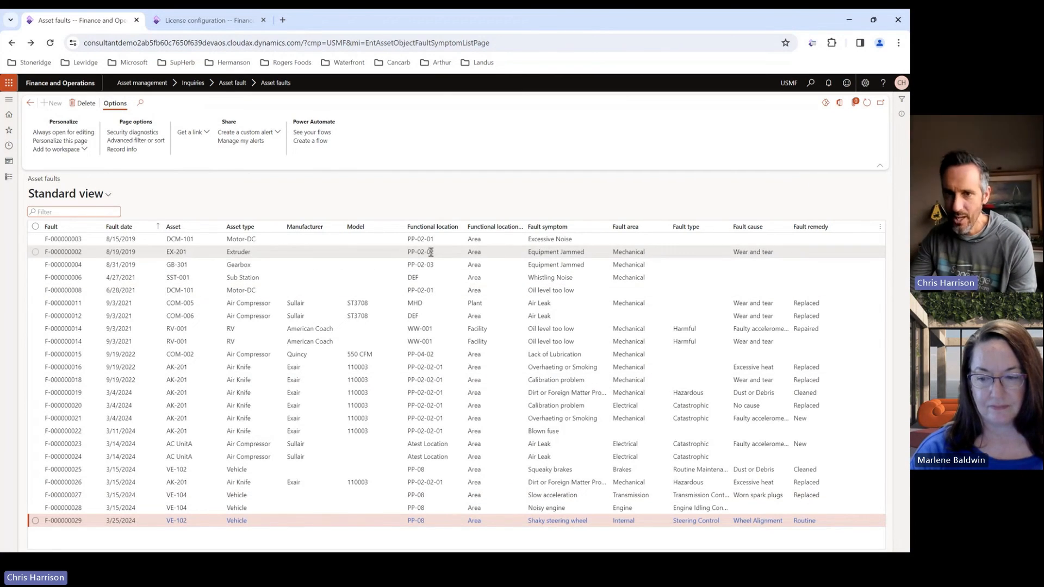
mouse_move(430, 252)
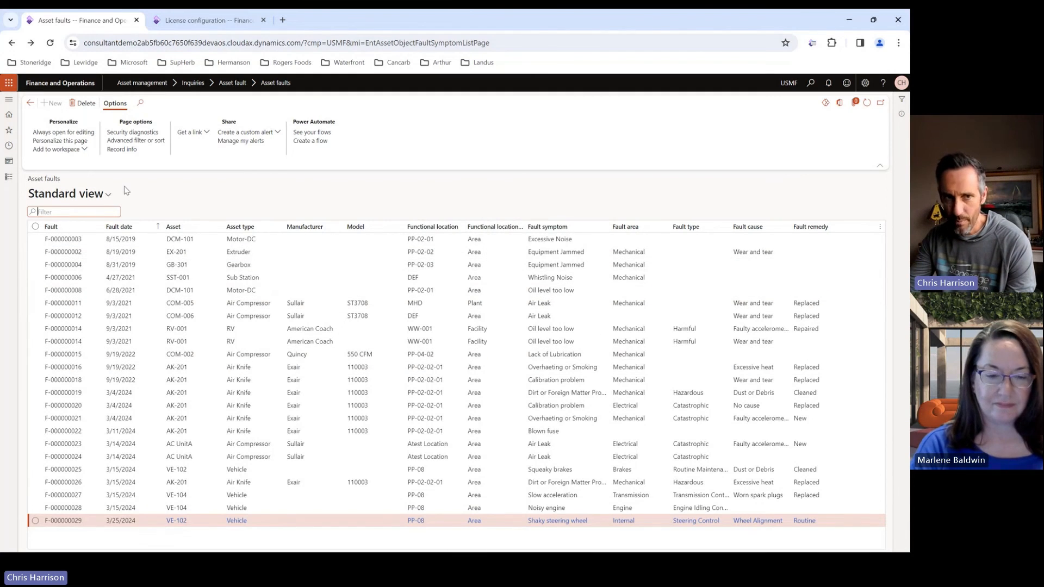
Run the Asset fault analysis calculation for asset AK-201 at level 0.
click(10, 182)
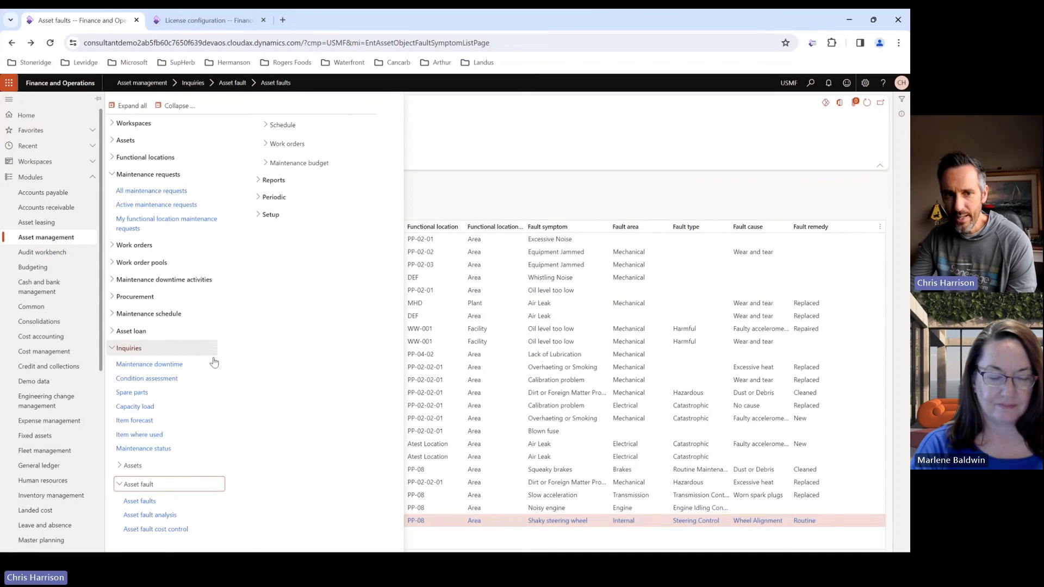
click(158, 518)
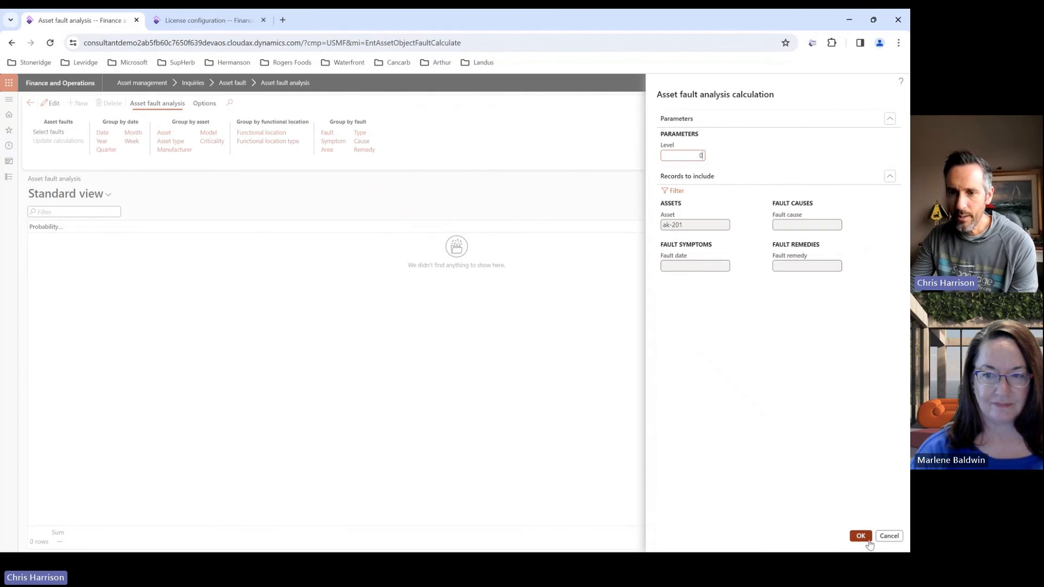
click(568, 373)
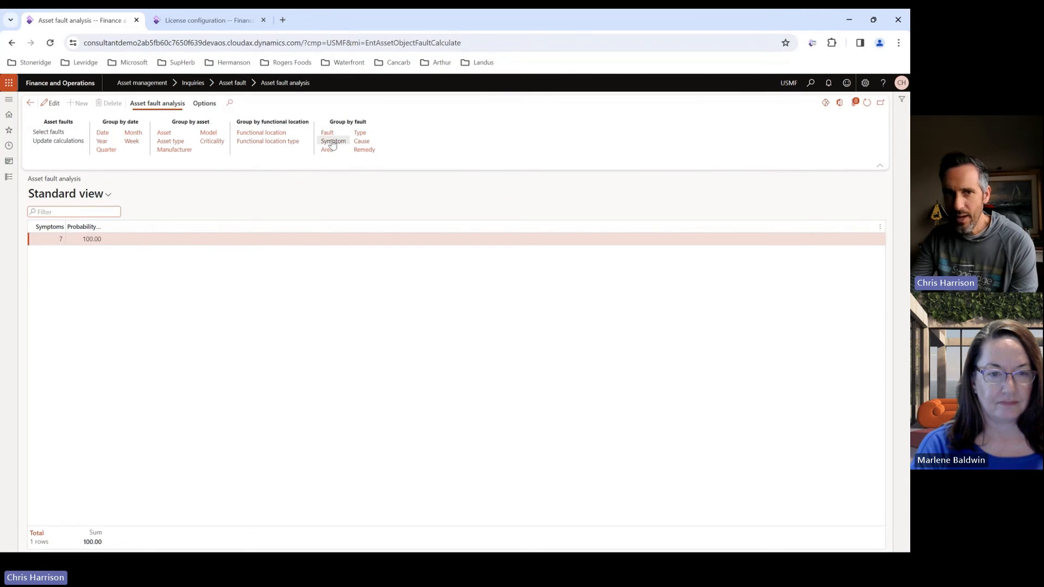
Group the fault analysis by asset, symptom, area and type, and update the calculations.
click(164, 133)
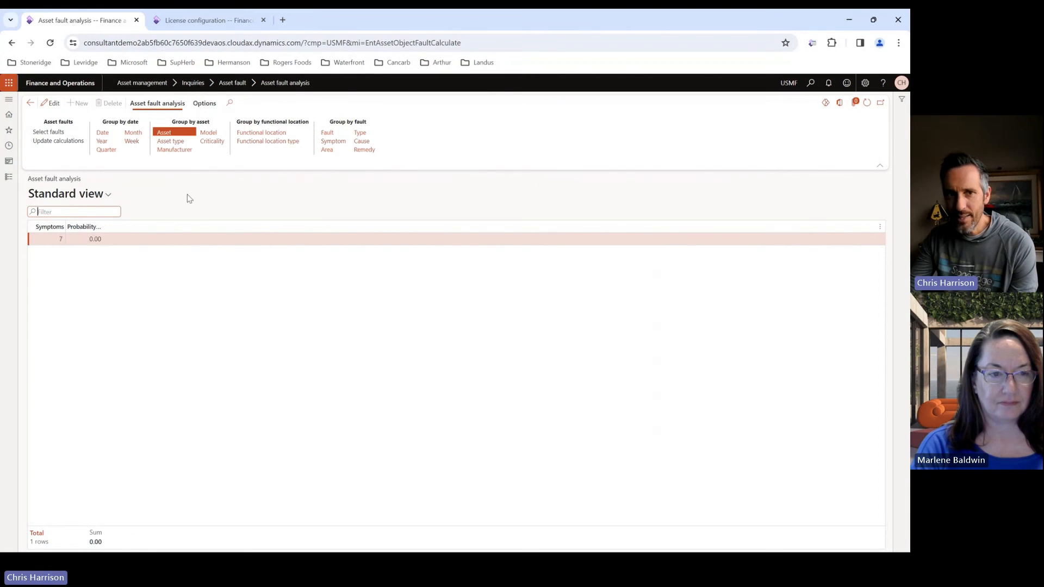
click(339, 151)
click(366, 133)
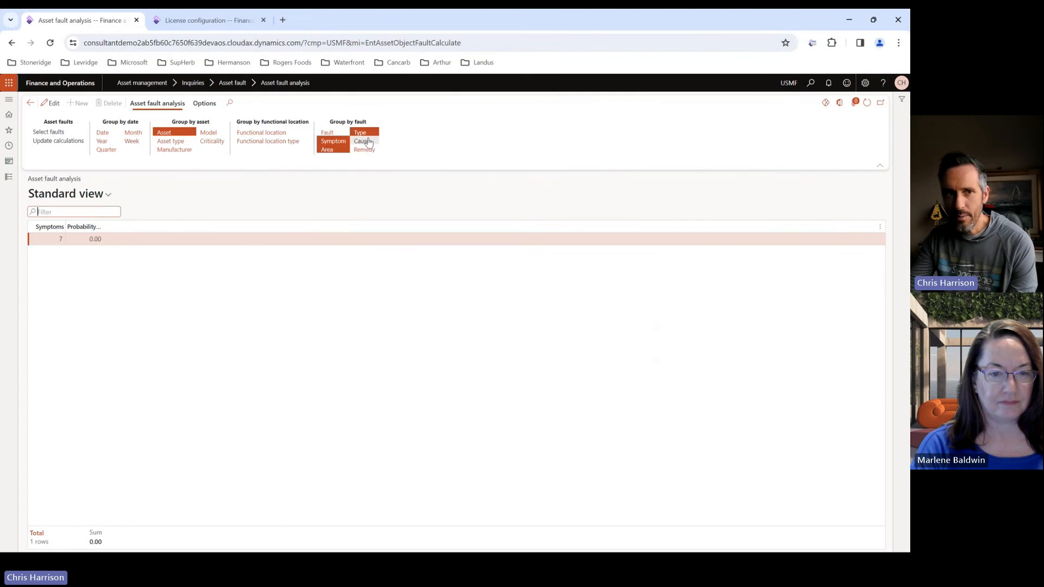
click(58, 141)
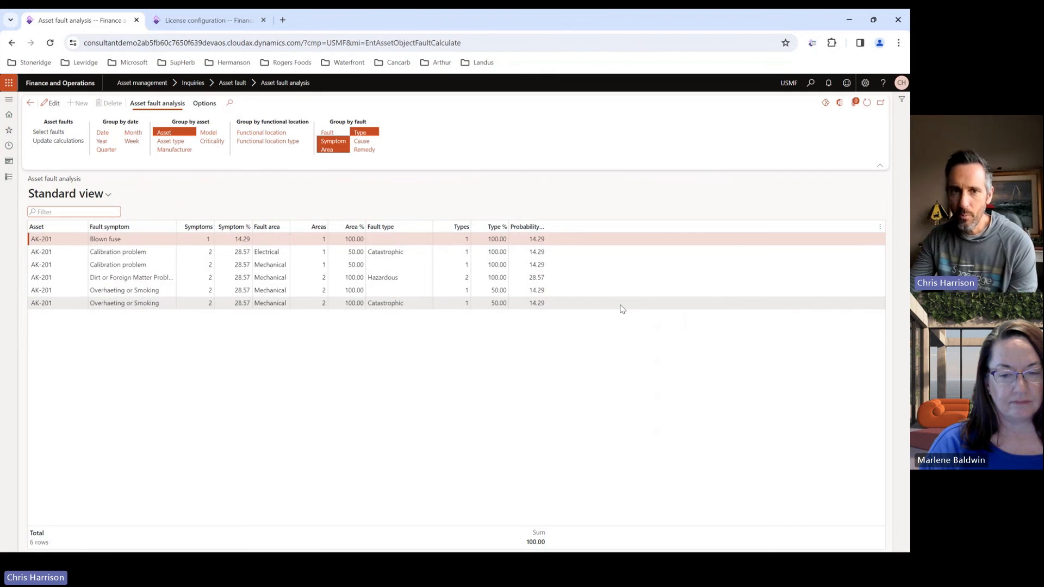
Calculate Asset fault cost control for asset AK-201 with the Business Unit financial dimension set and level 0.
click(9, 177)
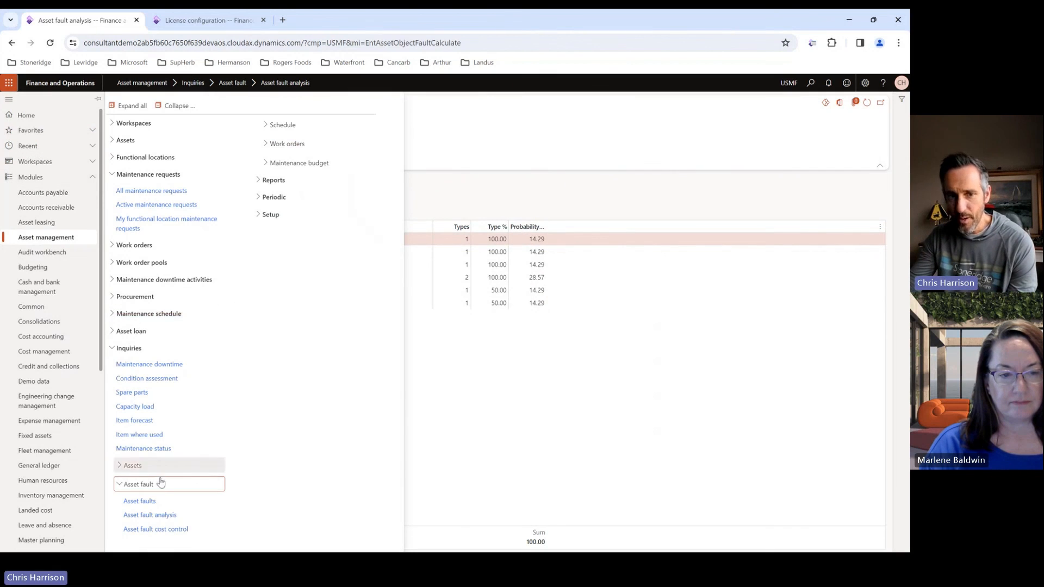
click(163, 528)
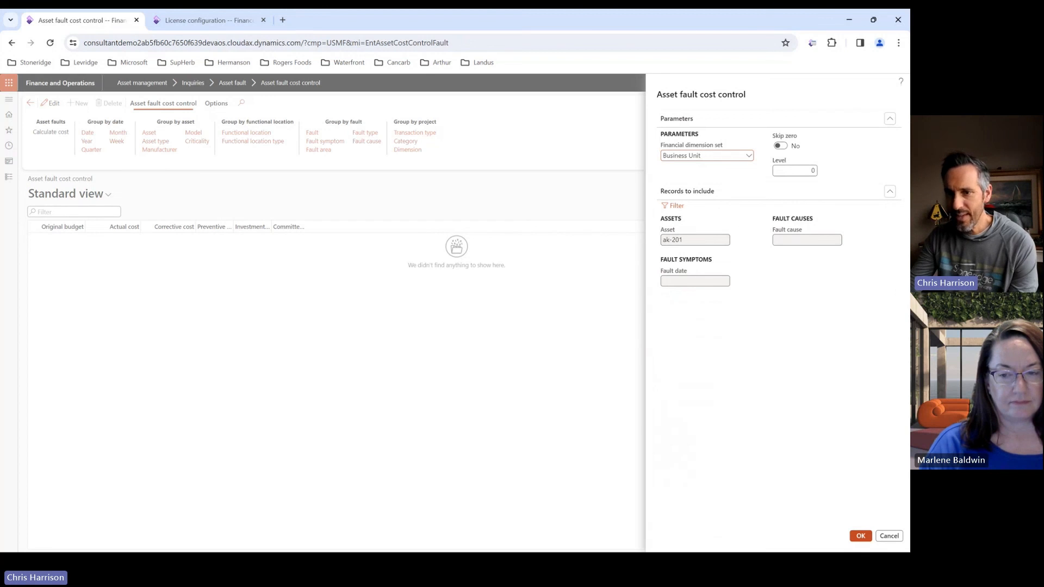
click(862, 537)
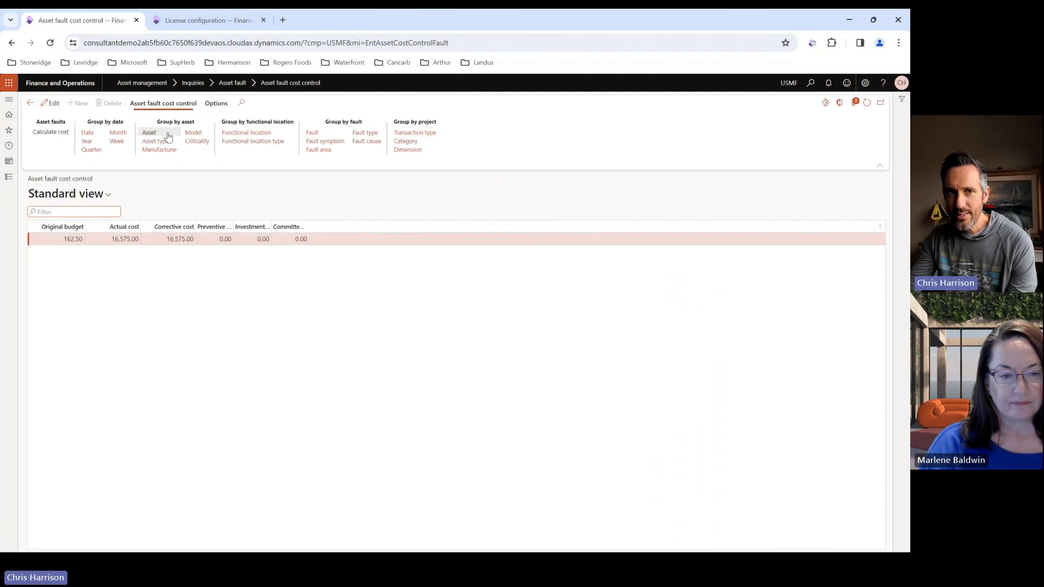
Group the fault costs by asset, fault symptom, fault area and fault type, leaving the cost calculation dialog without recalculating.
click(168, 135)
click(321, 141)
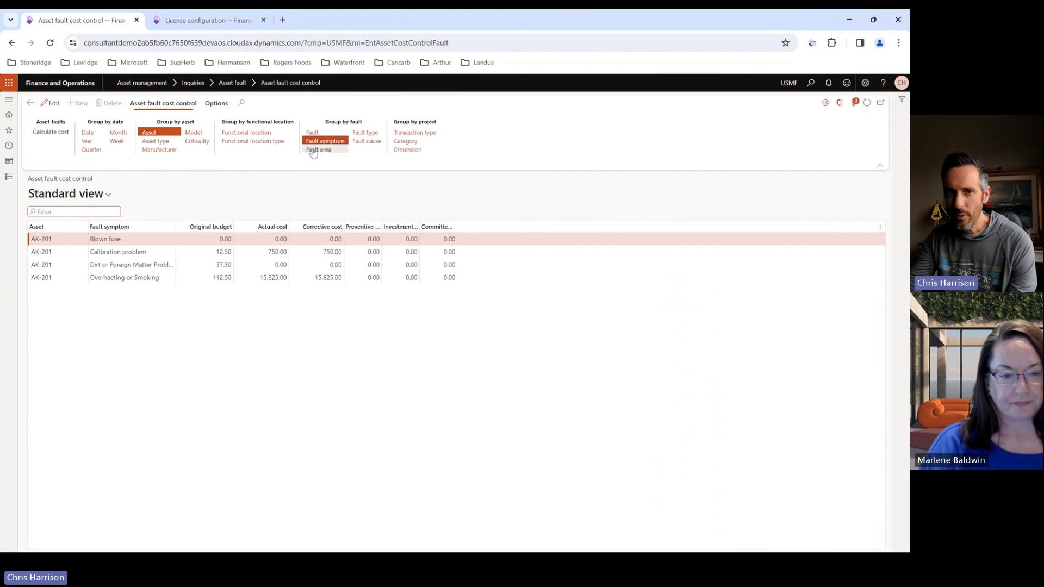
click(315, 150)
click(365, 132)
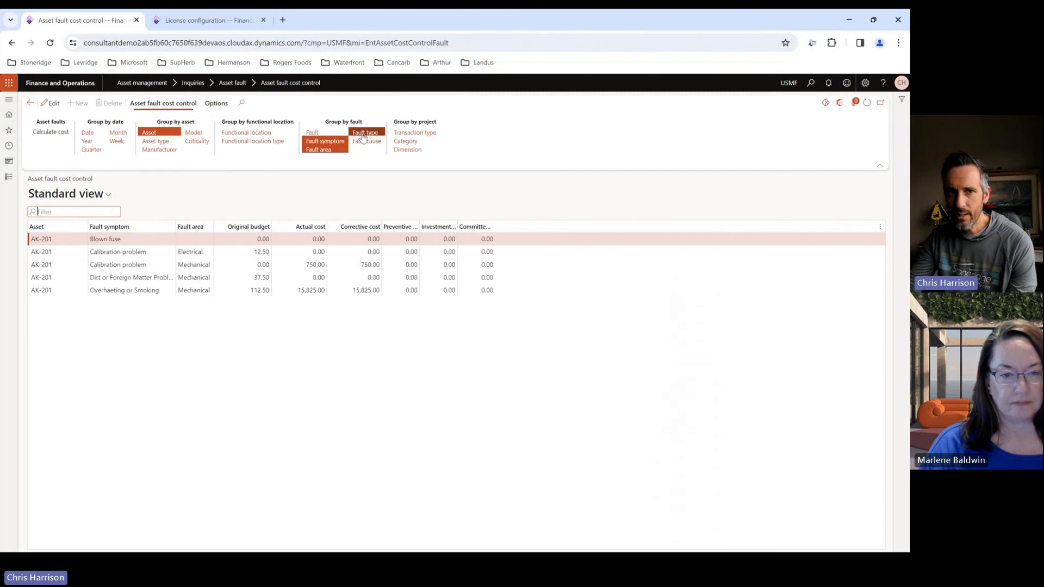
click(68, 133)
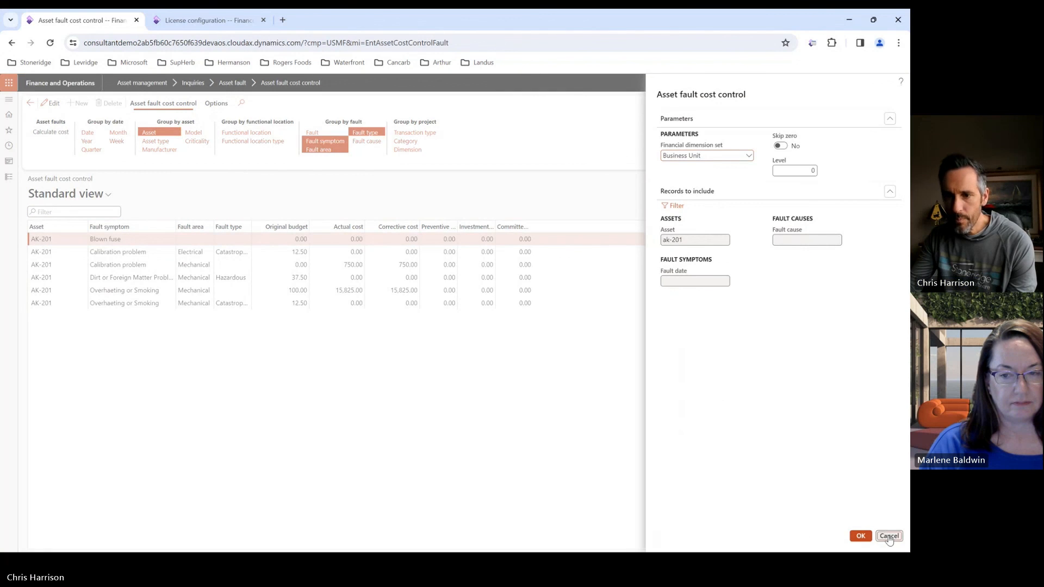
click(889, 537)
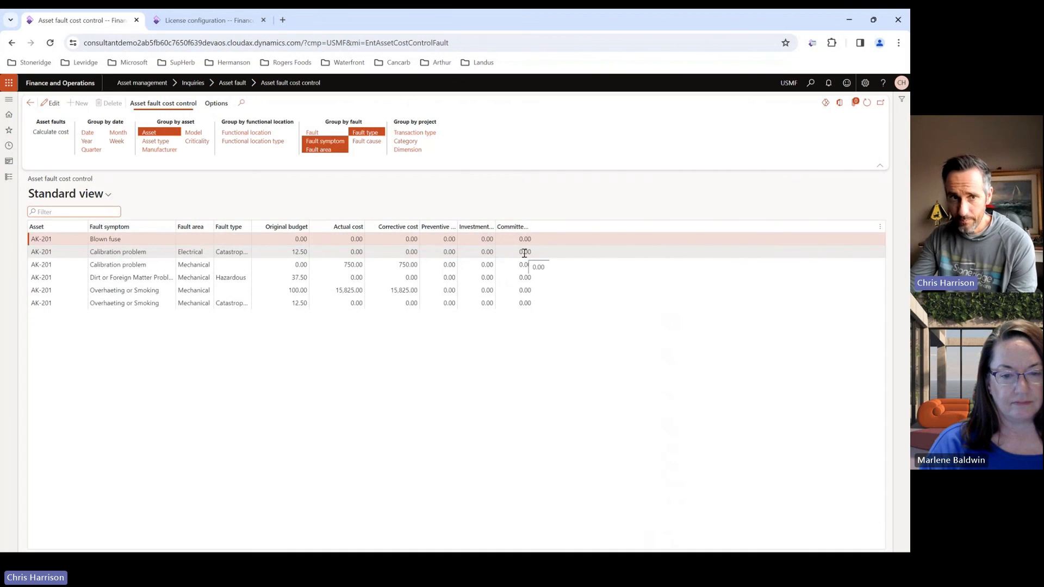
Generate the Asset fault report on screen for asset AK-201 from 1/1/2022 to 3/31/2024 and view its fault charts.
click(9, 177)
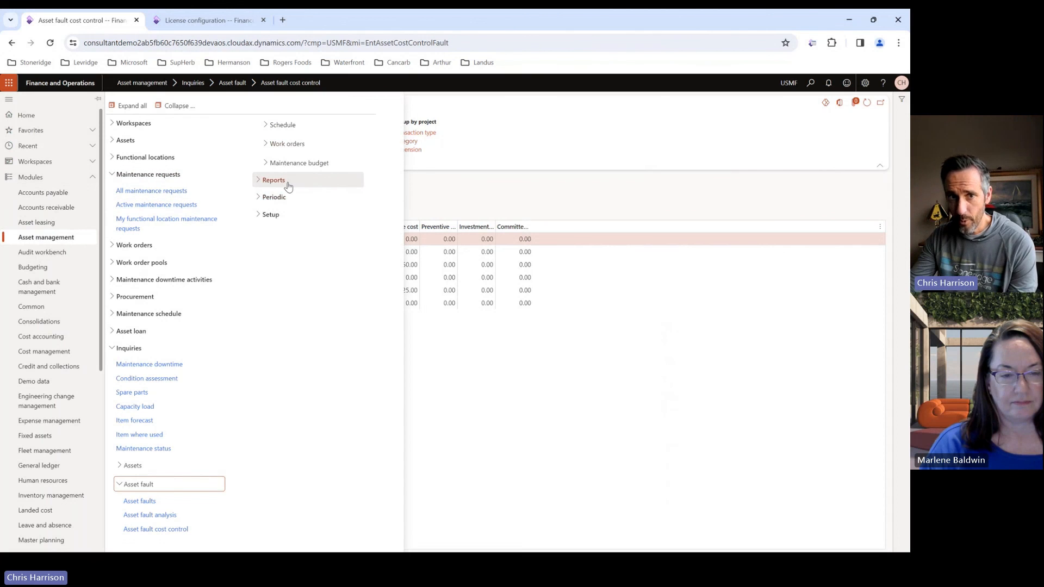
click(288, 186)
click(287, 200)
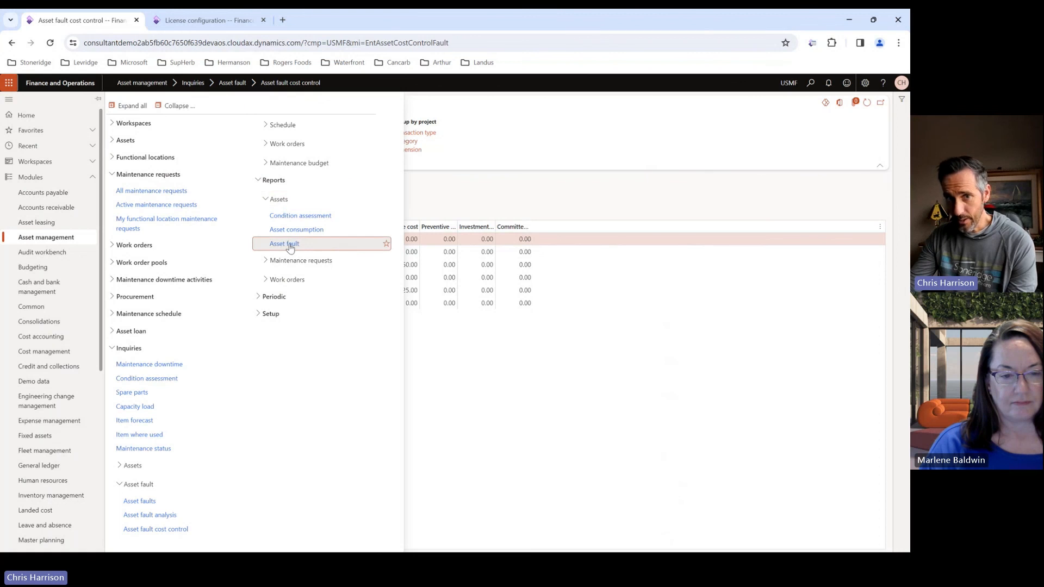
click(289, 245)
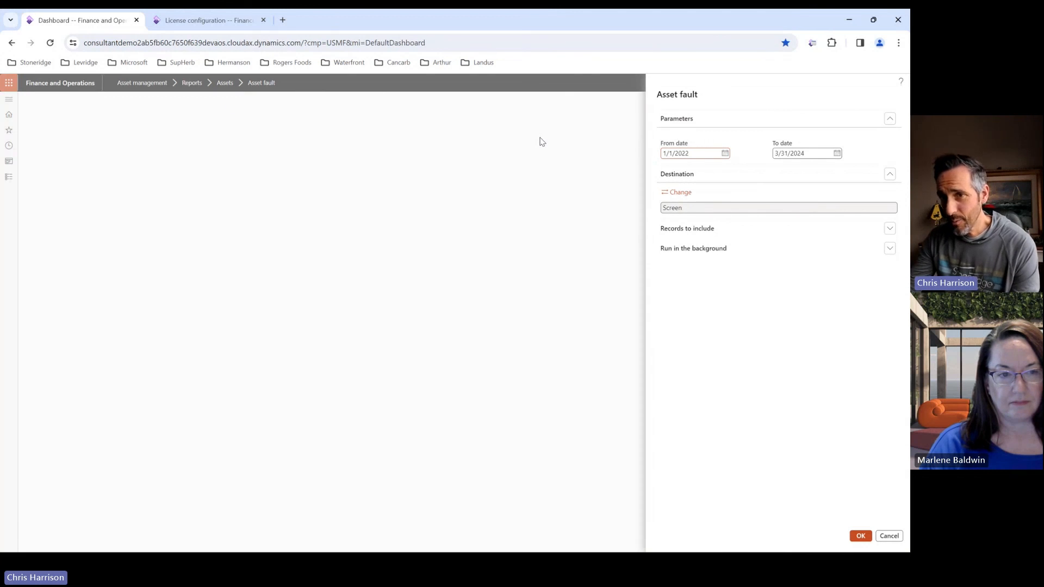
click(723, 231)
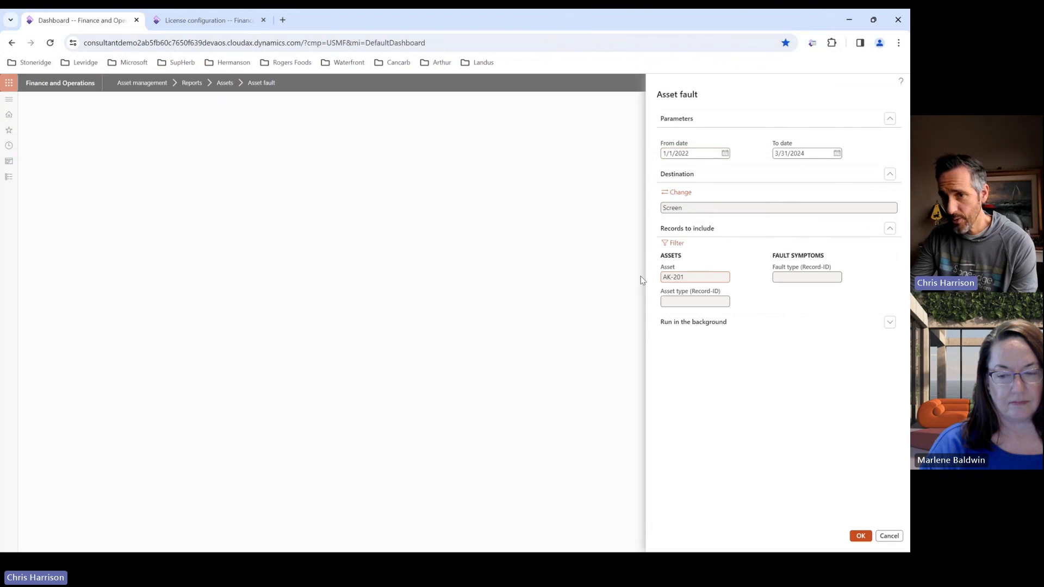
click(858, 536)
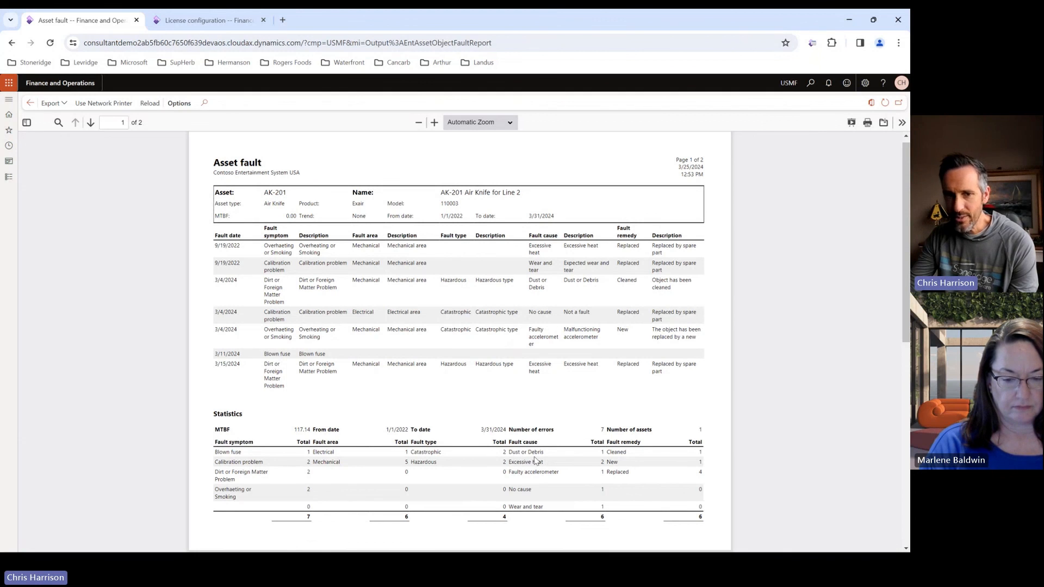
scroll(573, 393, down, 10)
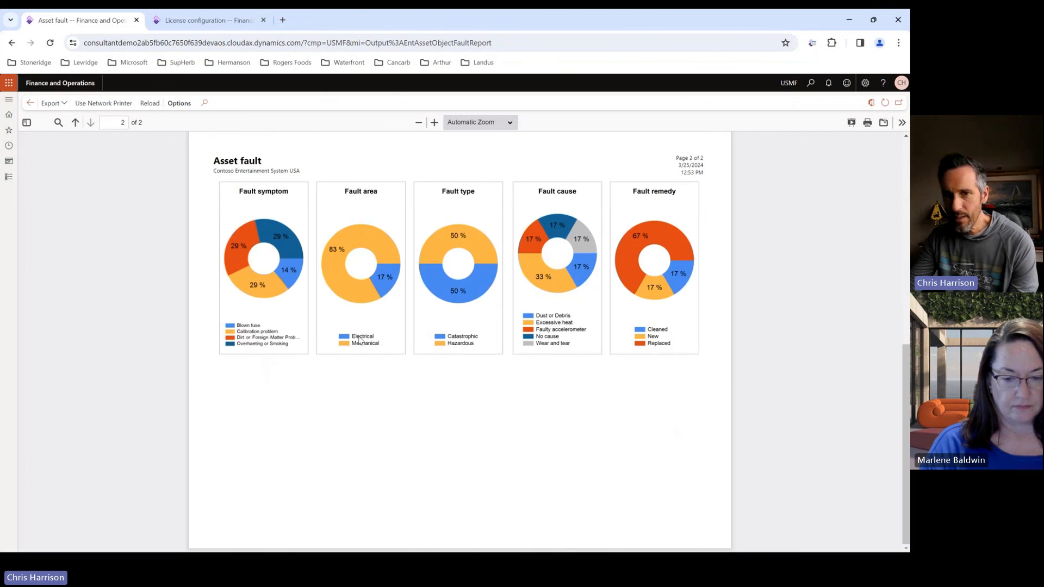